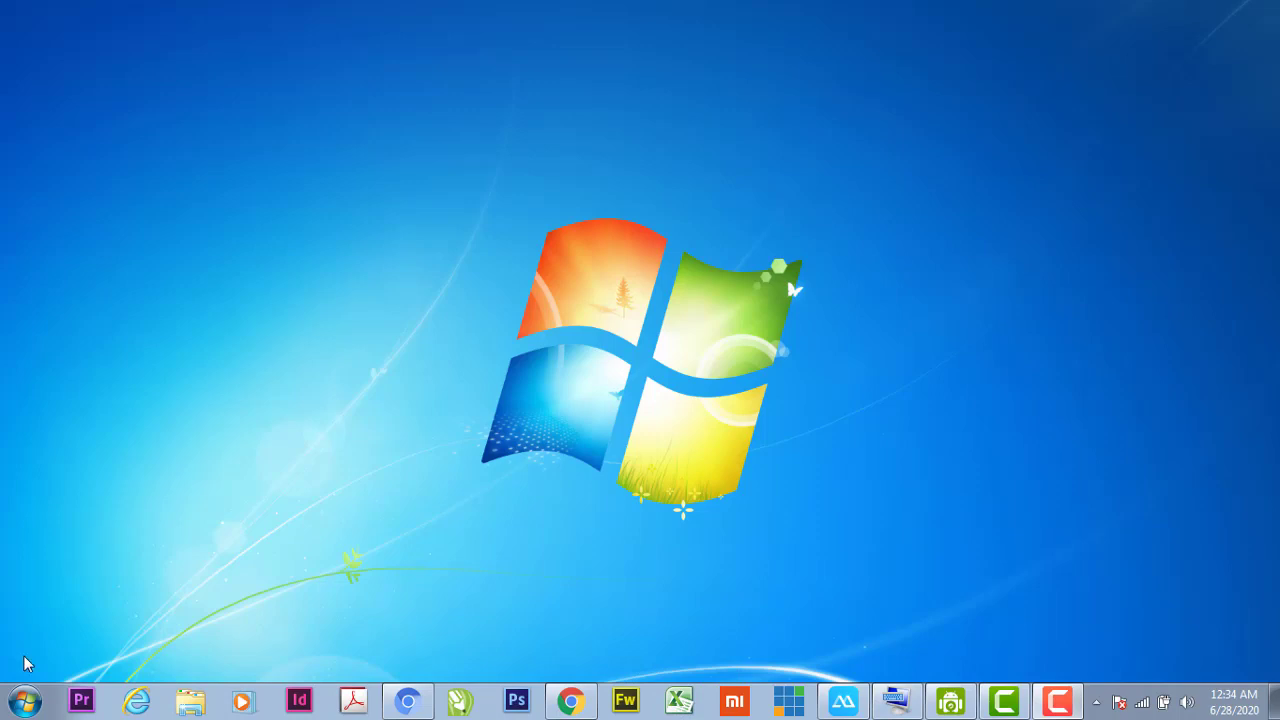
# Launch Microsoft Excel 2010 with a blank workbook and dismiss the Office Activation Wizard
pyautogui.click(26, 699)
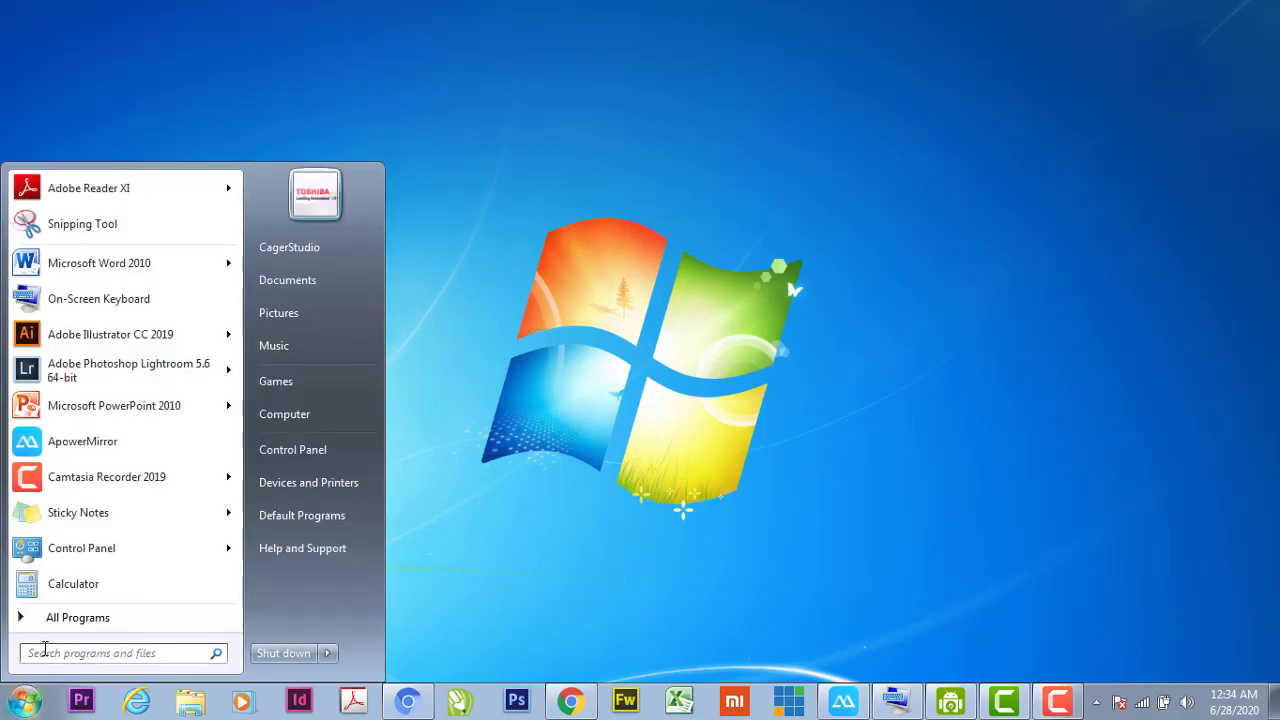
pyautogui.click(80, 618)
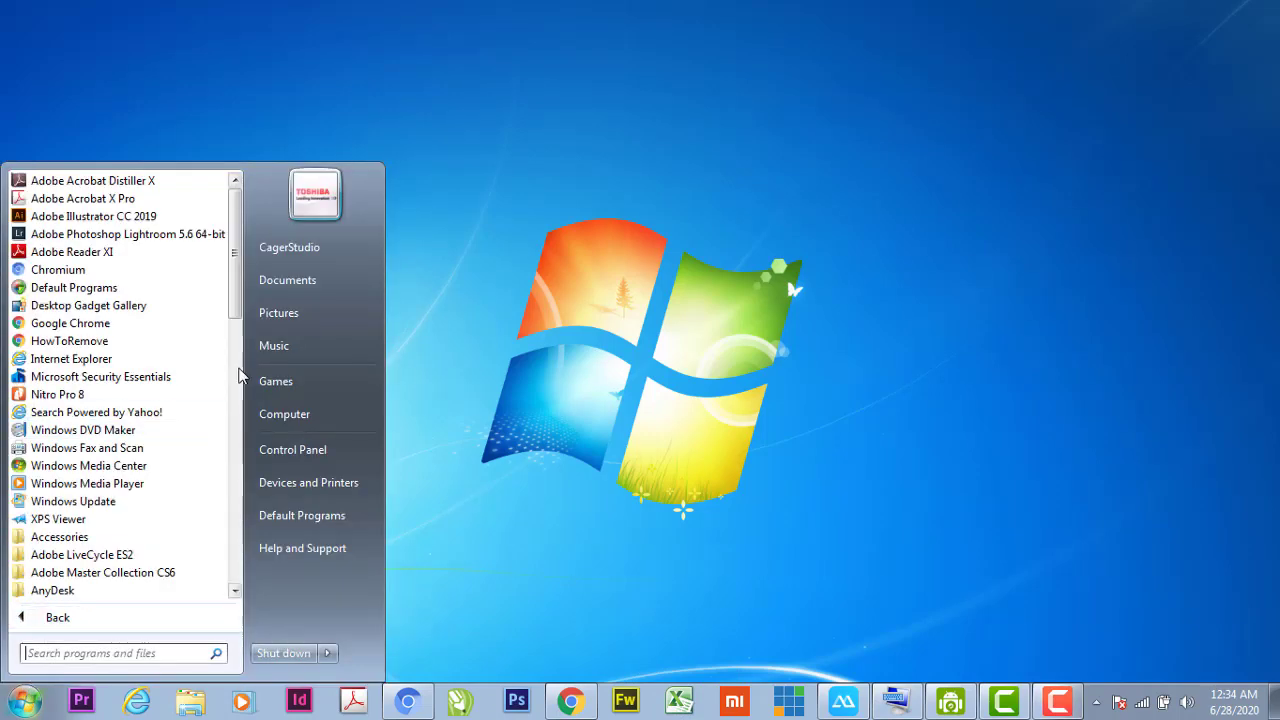
pyautogui.moveTo(240, 305); pyautogui.dragTo(230, 500)
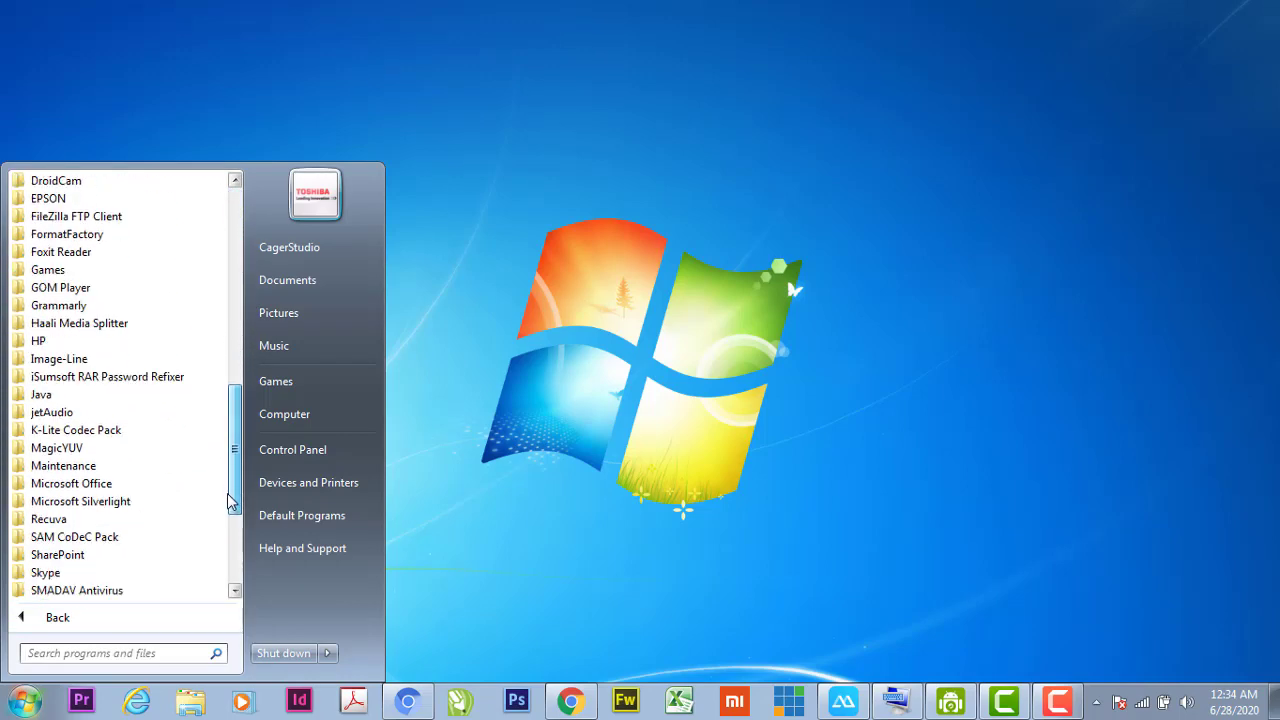
pyautogui.click(142, 486)
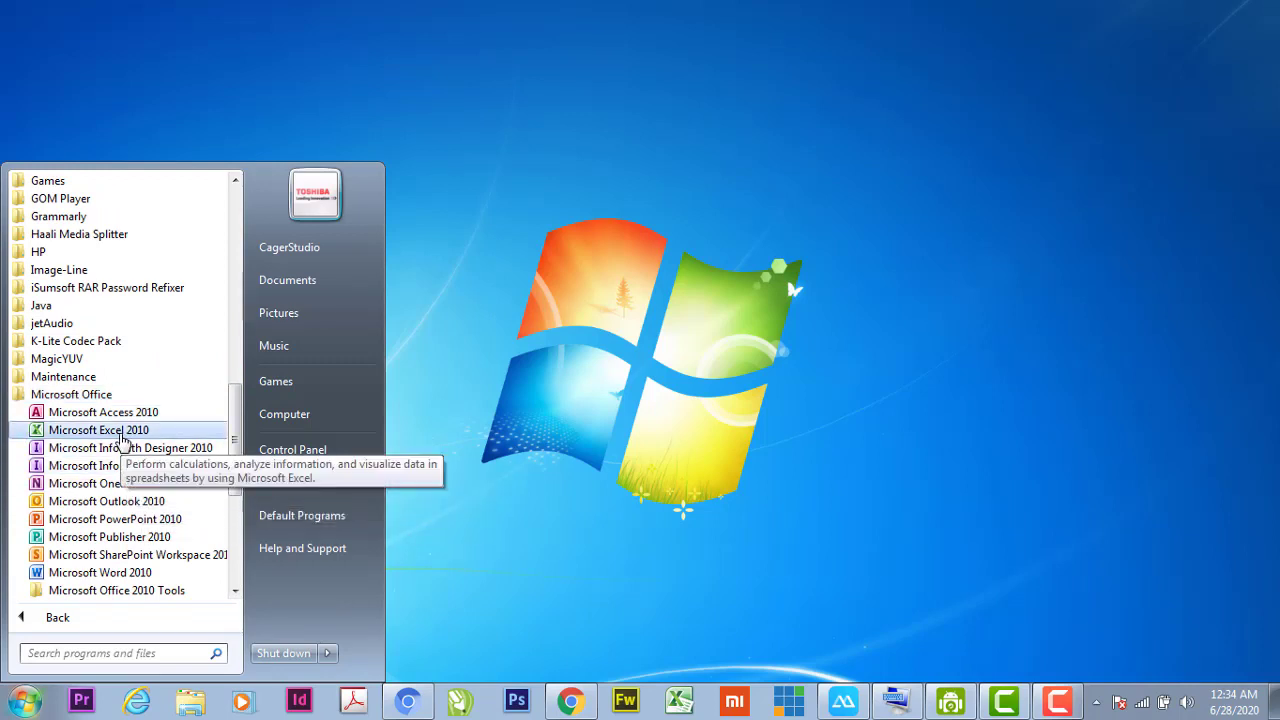
pyautogui.click(98, 430)
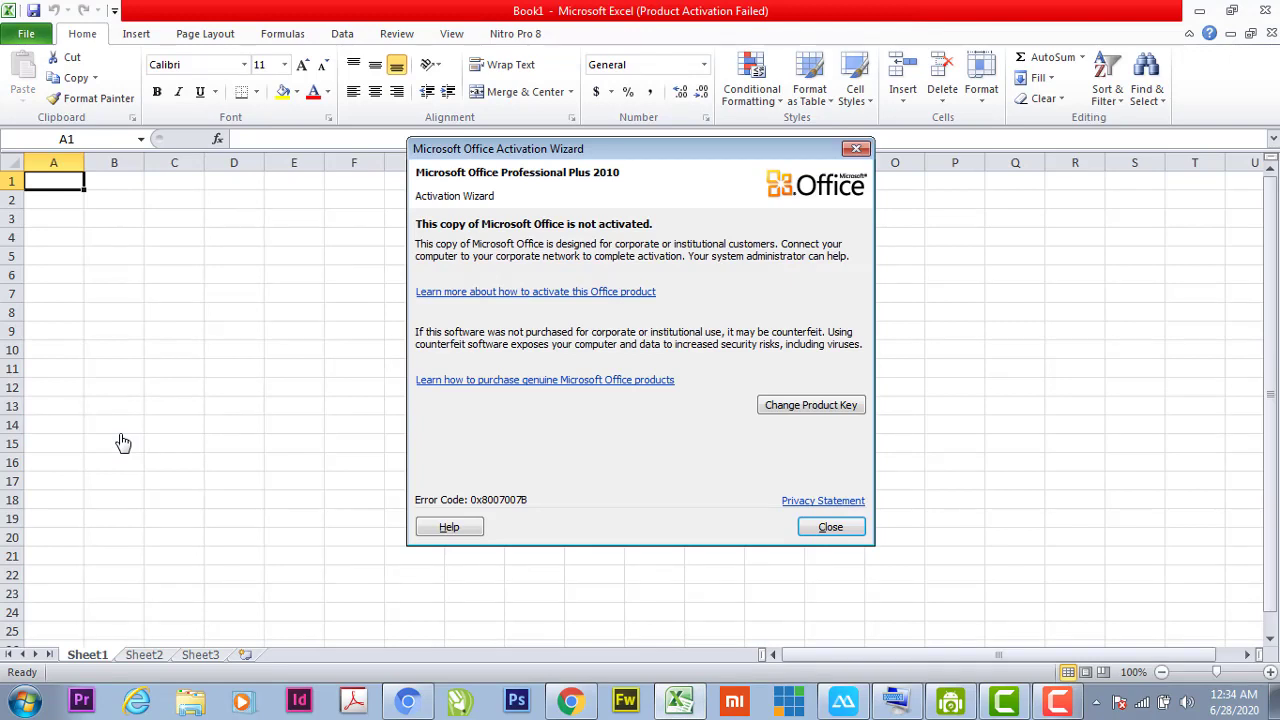
pyautogui.click(858, 149)
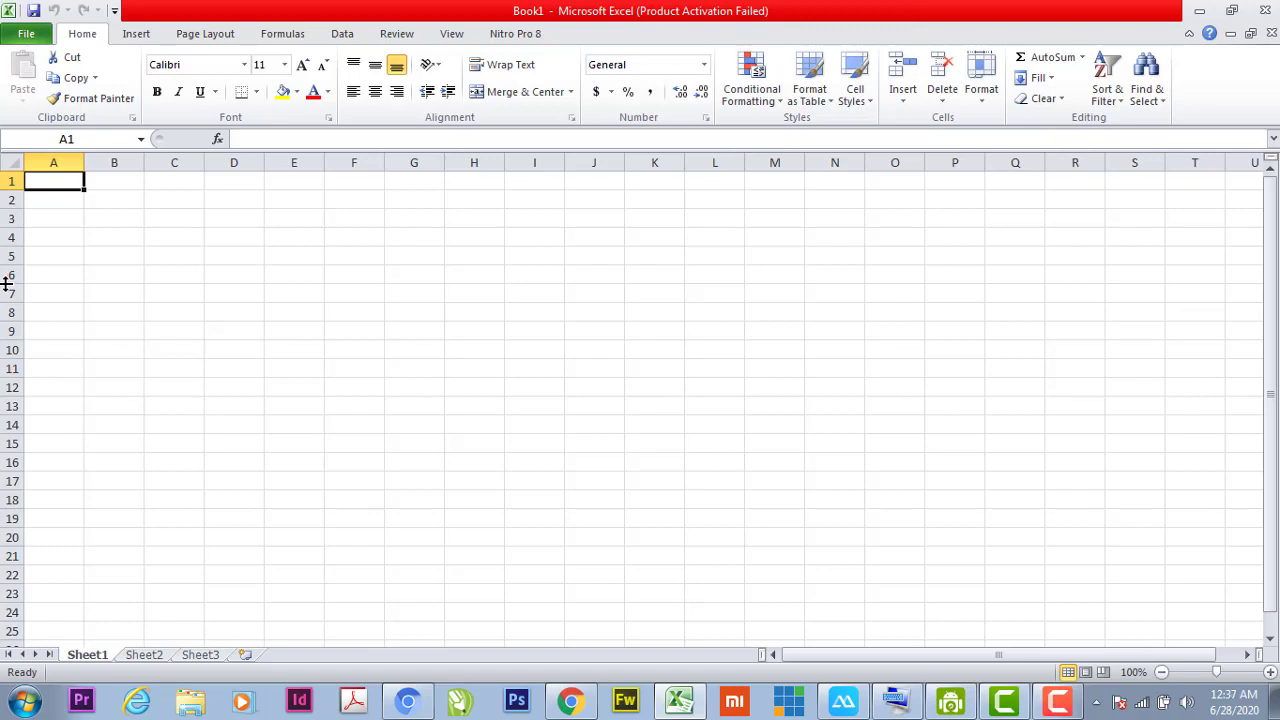
# Select cells B4, C4 and C3 in turn to examine how cell addresses relate to columns and rows
pyautogui.click(111, 237)
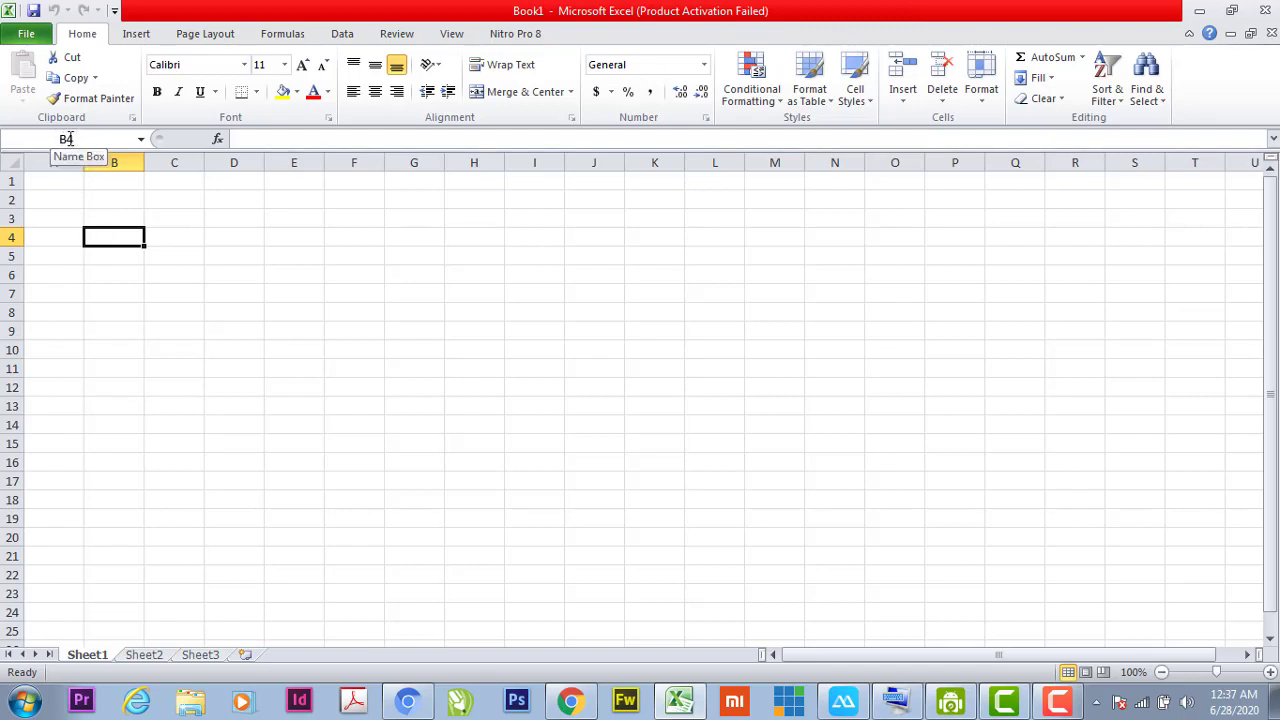
pyautogui.click(175, 236)
pyautogui.click(175, 215)
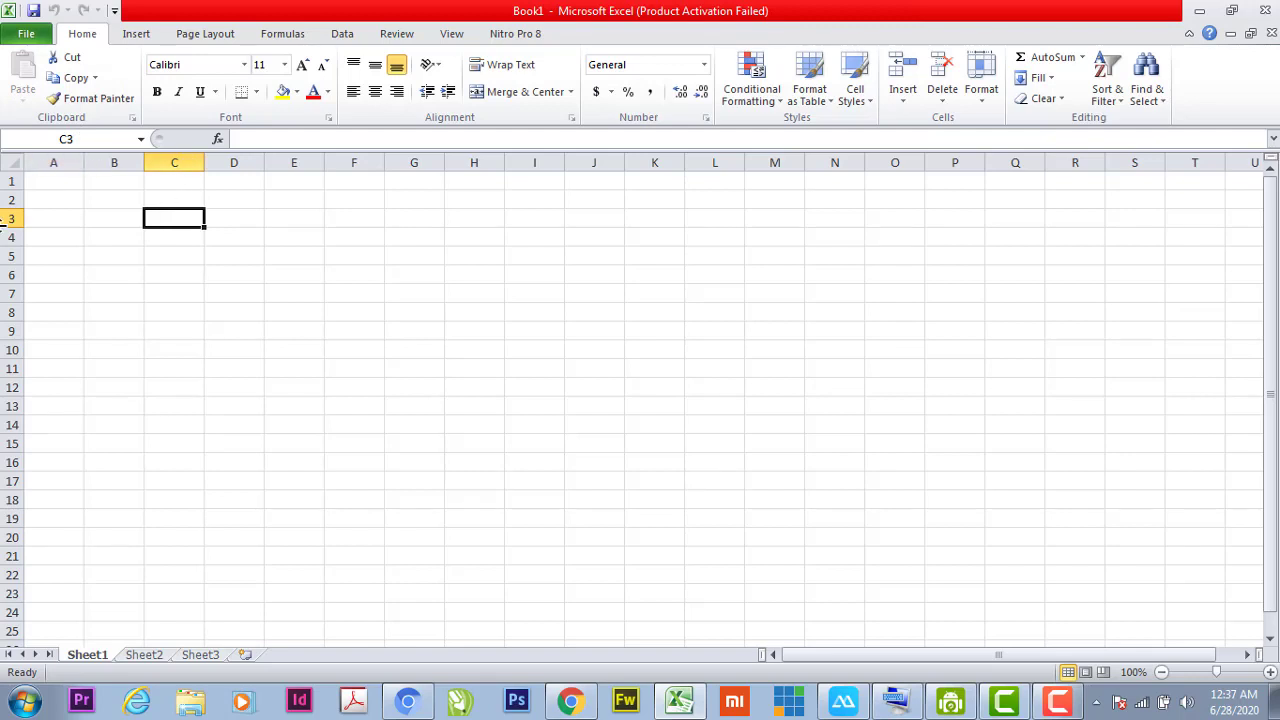
pyautogui.press('Left')
pyautogui.press('Left')
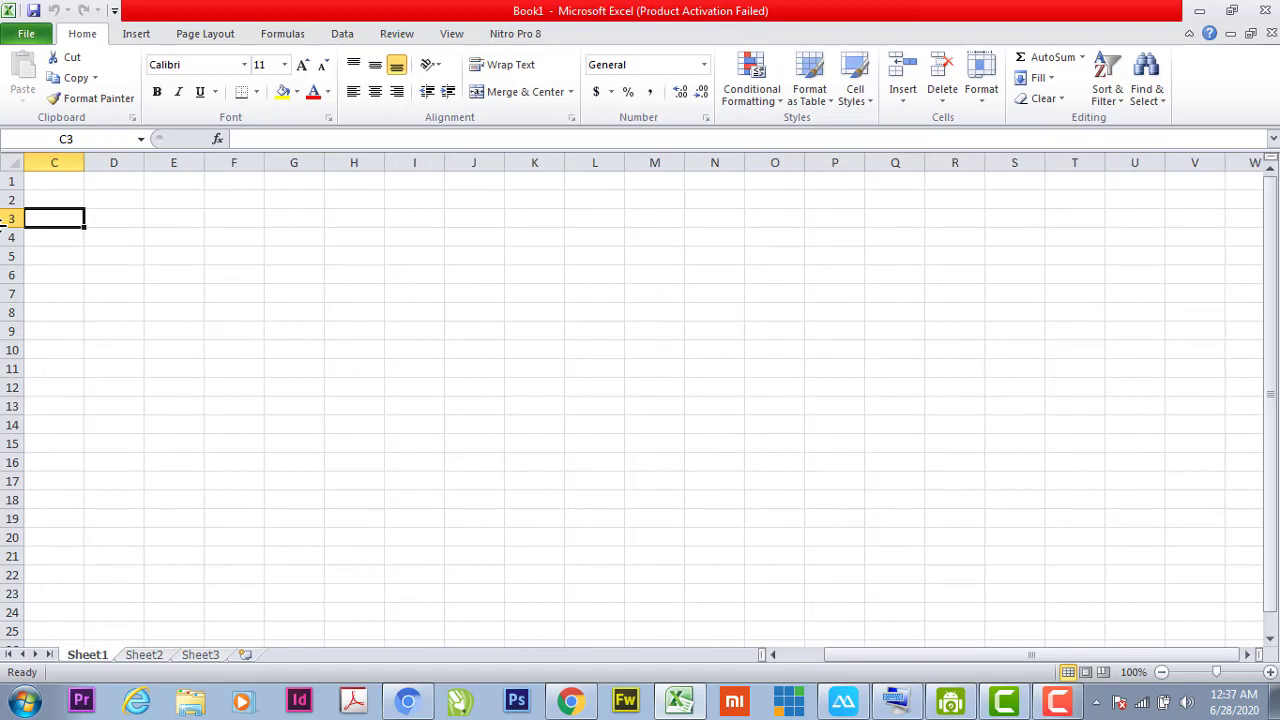
pyautogui.press('Right')
pyautogui.press('Right')
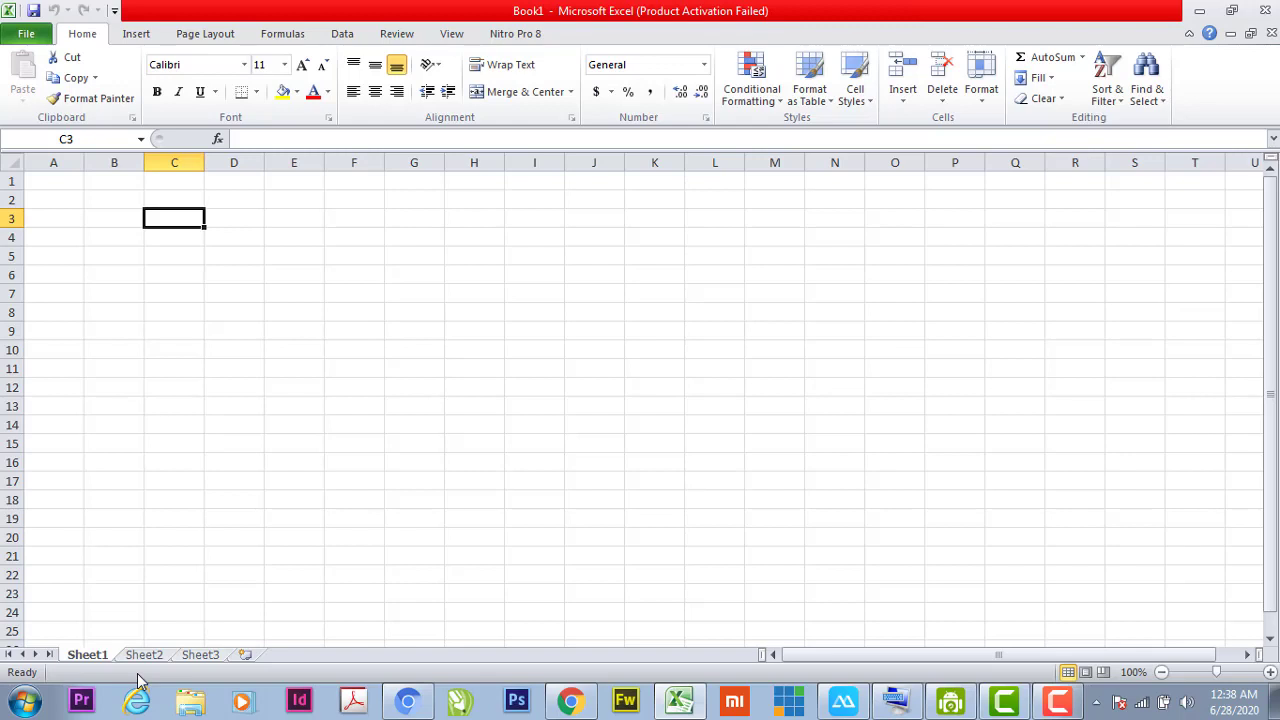
# Enter the title "Tabel Penjualan Buah" in cell A1
pyautogui.click(53, 181)
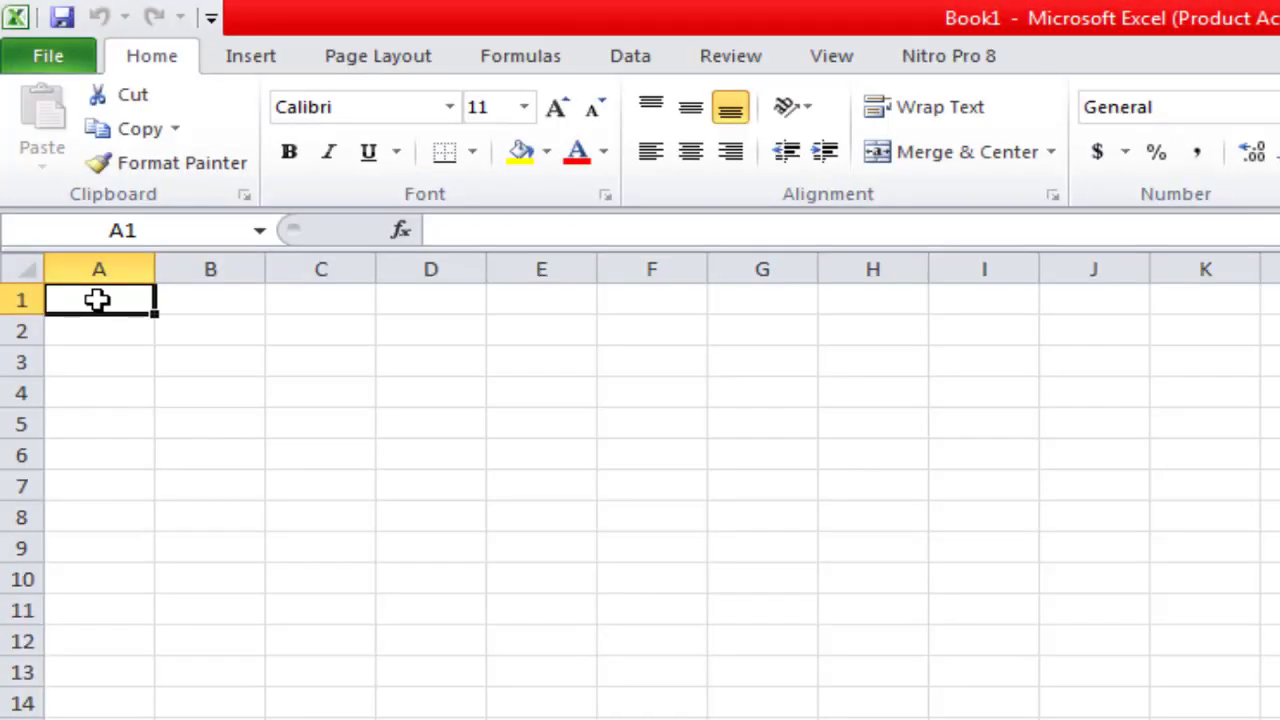
pyautogui.write('Tabel')
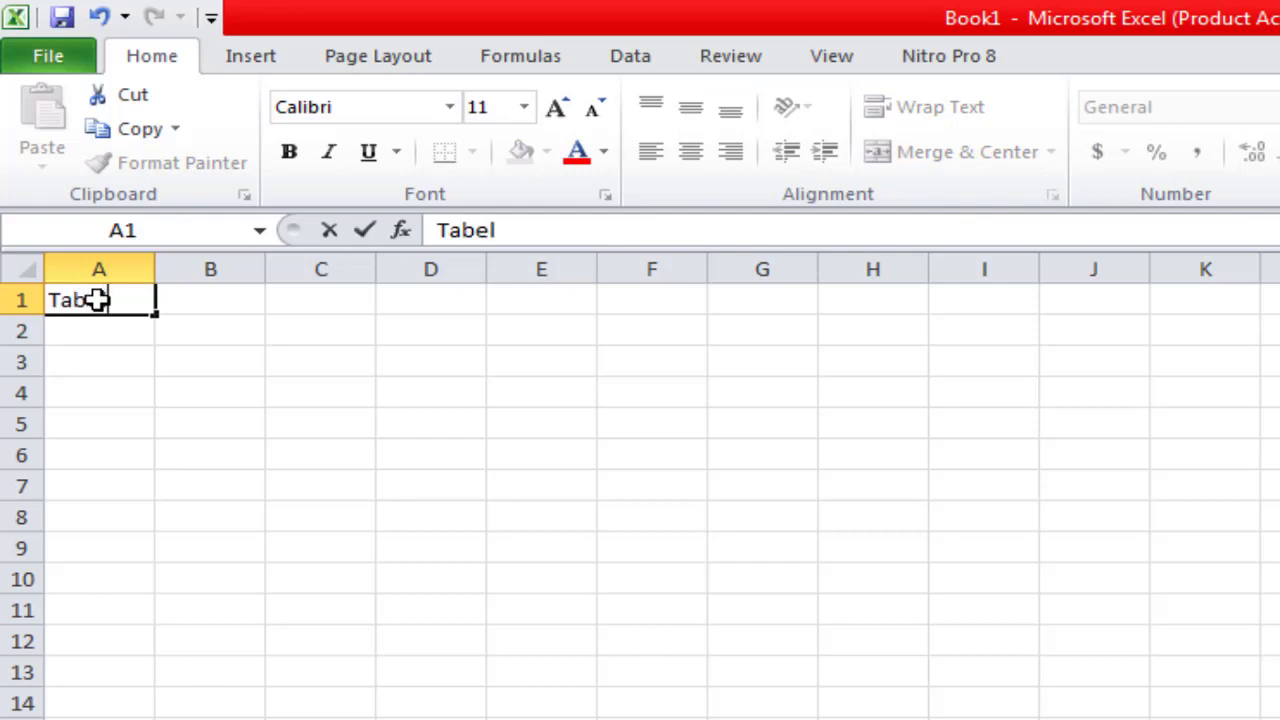
pyautogui.write(' Pen')
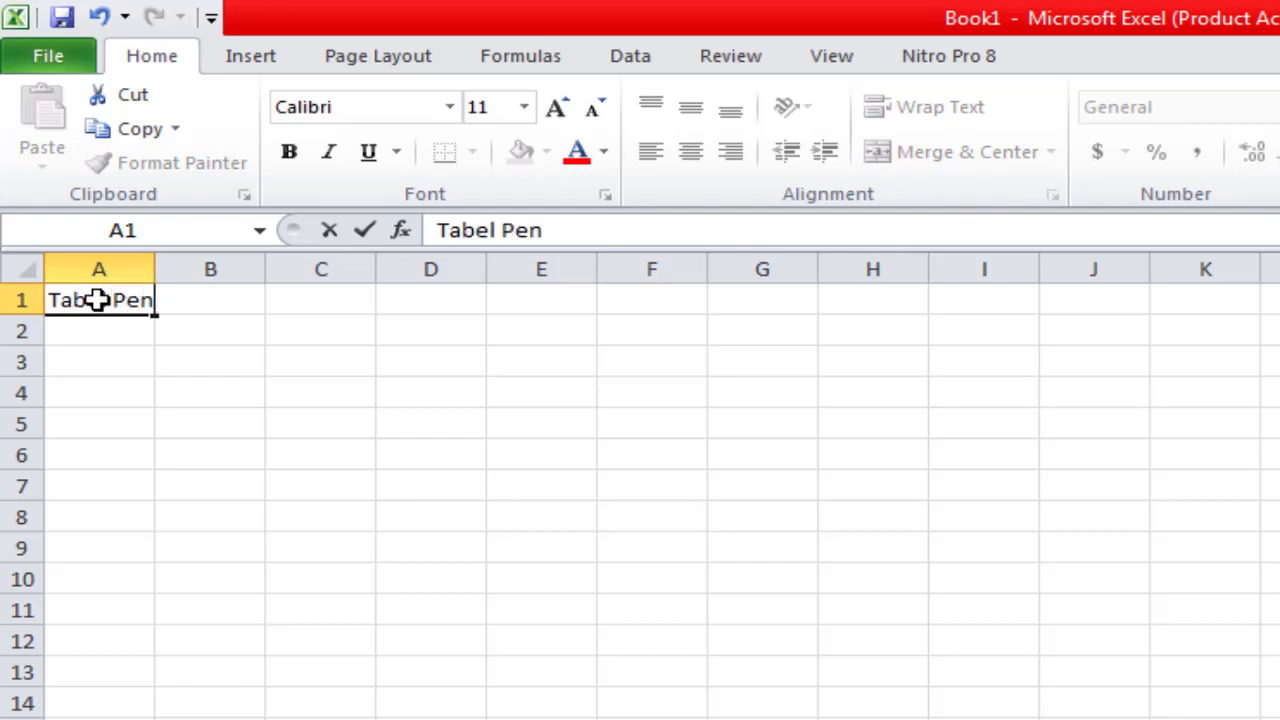
pyautogui.write('jualan')
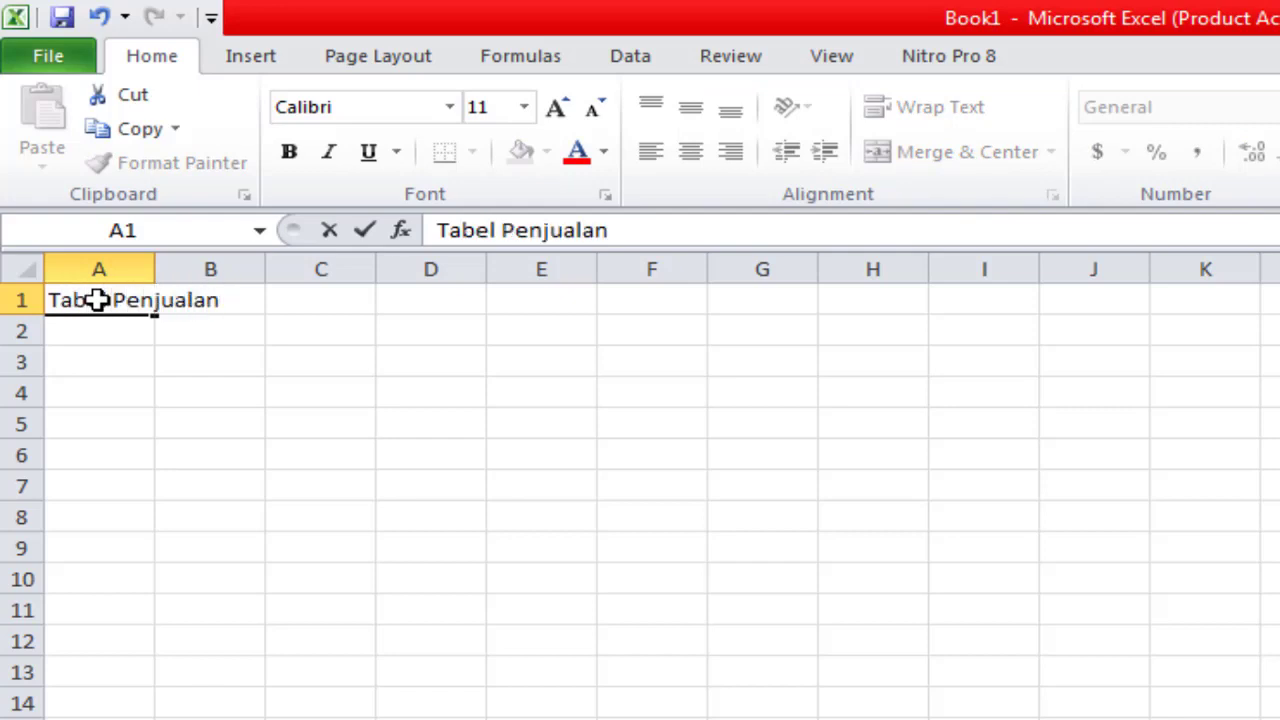
pyautogui.write(' Buah')
pyautogui.press('Return')
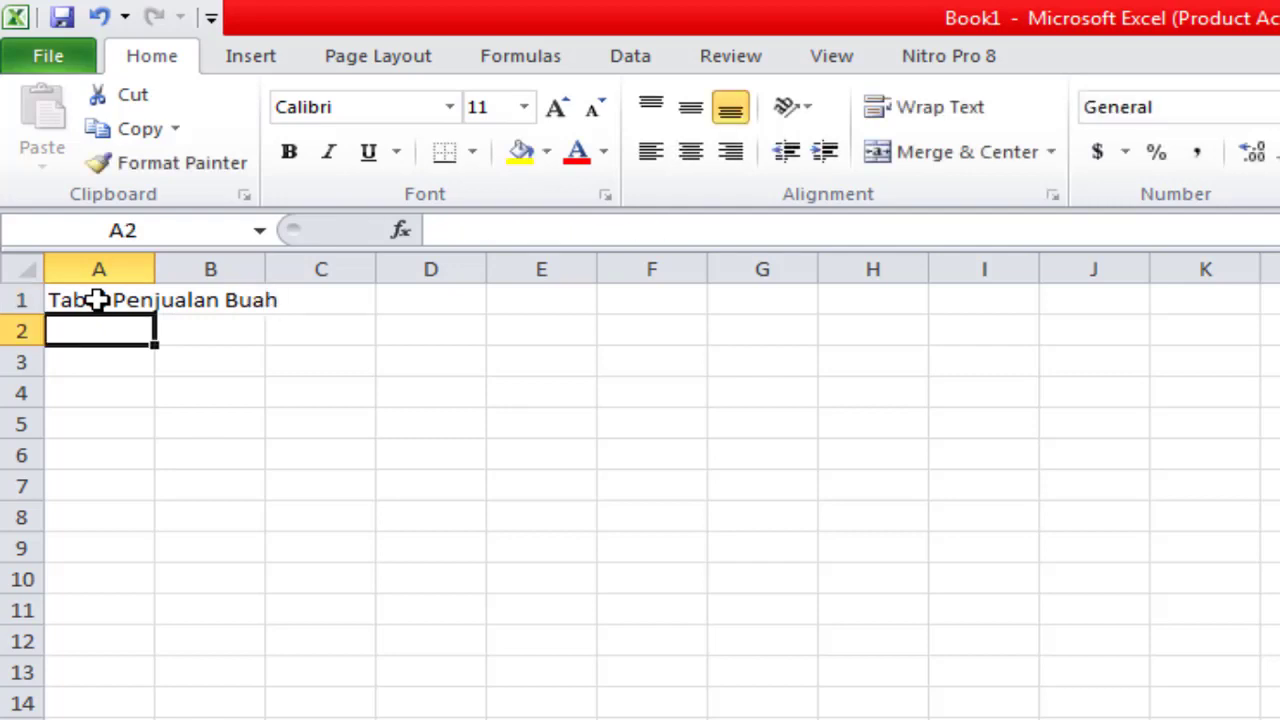
# Enter the store line "Toko Sejahtera" in cell A2, directly below the table title
pyautogui.write('Toko ')
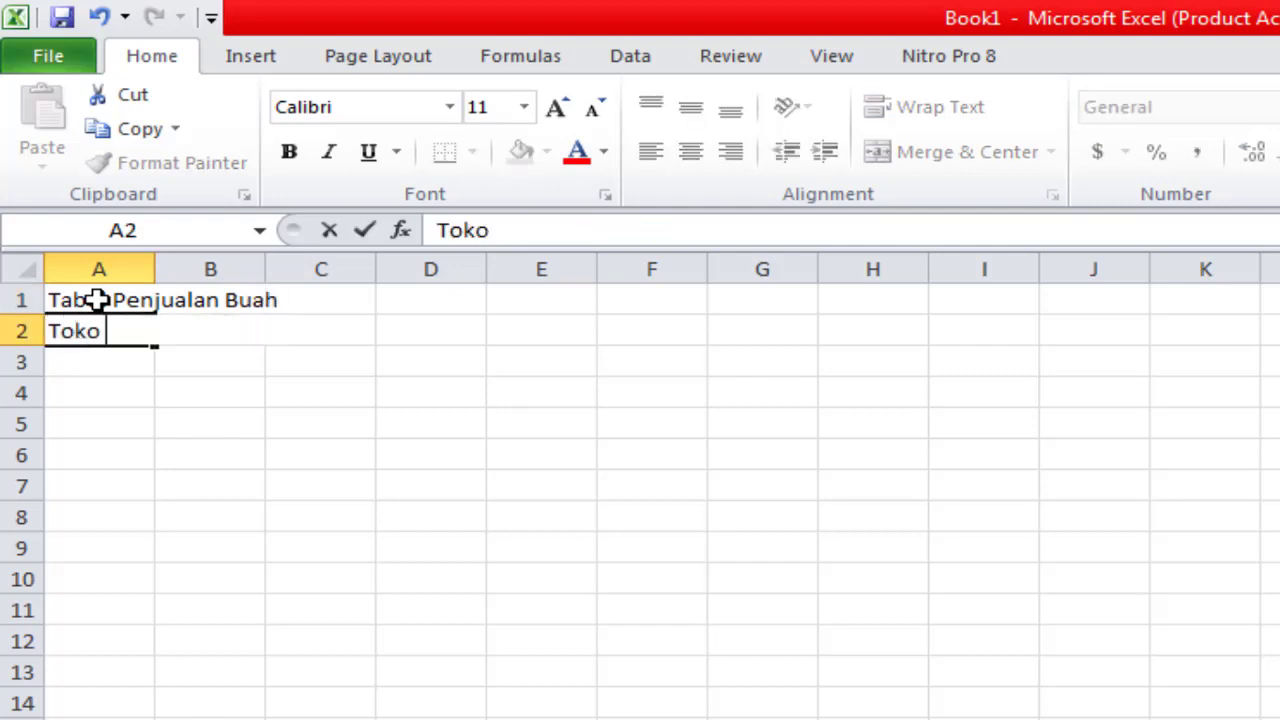
pyautogui.write('Sejahtera')
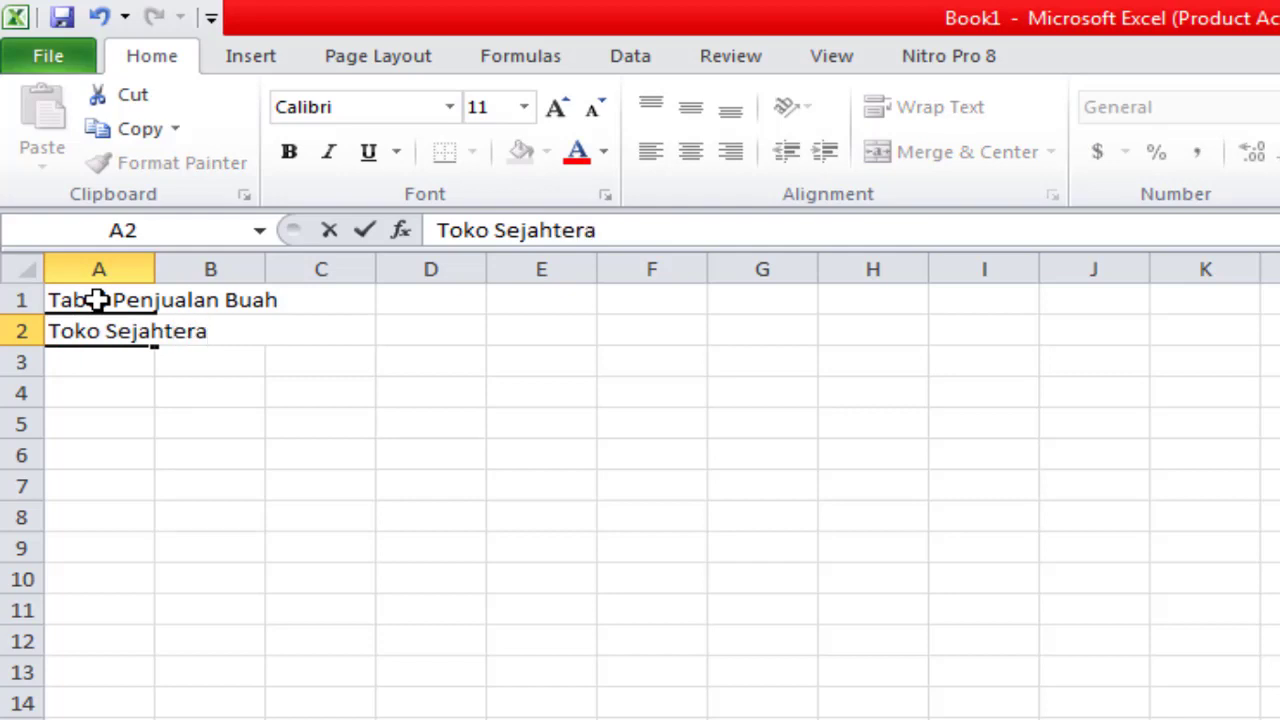
pyautogui.press('Return')
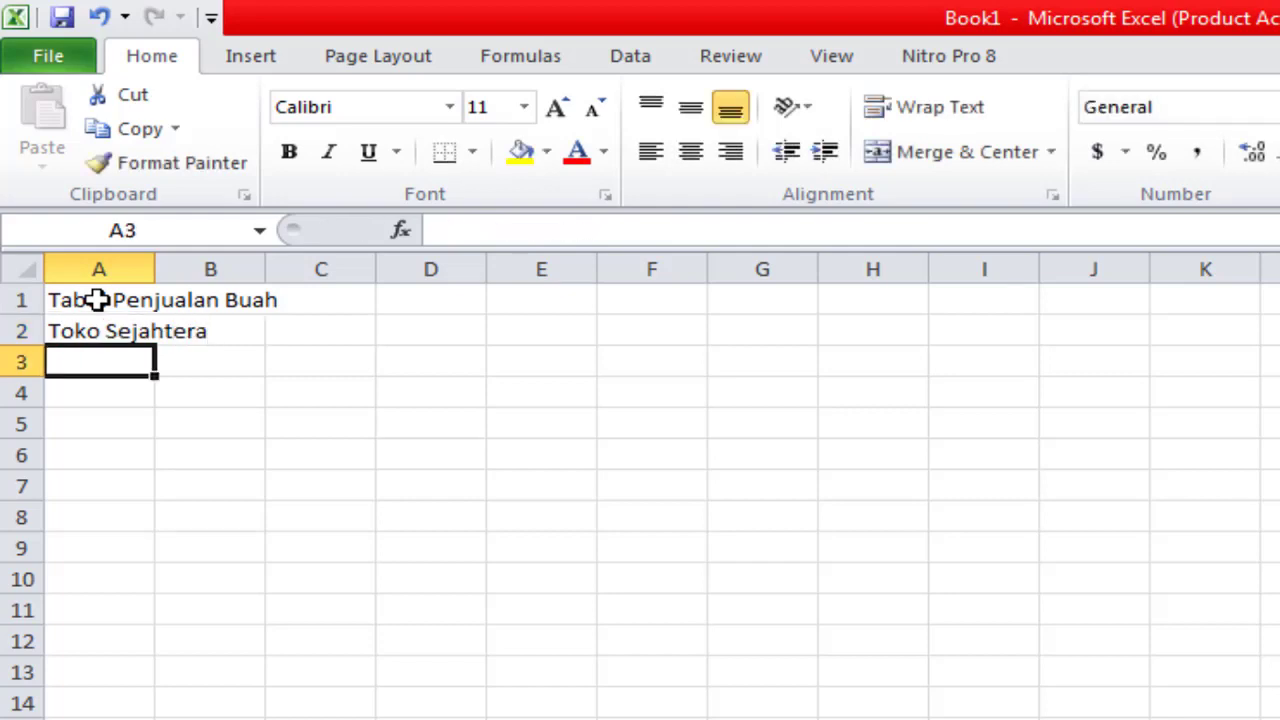
pyautogui.press('Up')
pyautogui.press('Down')
pyautogui.click(94, 416)
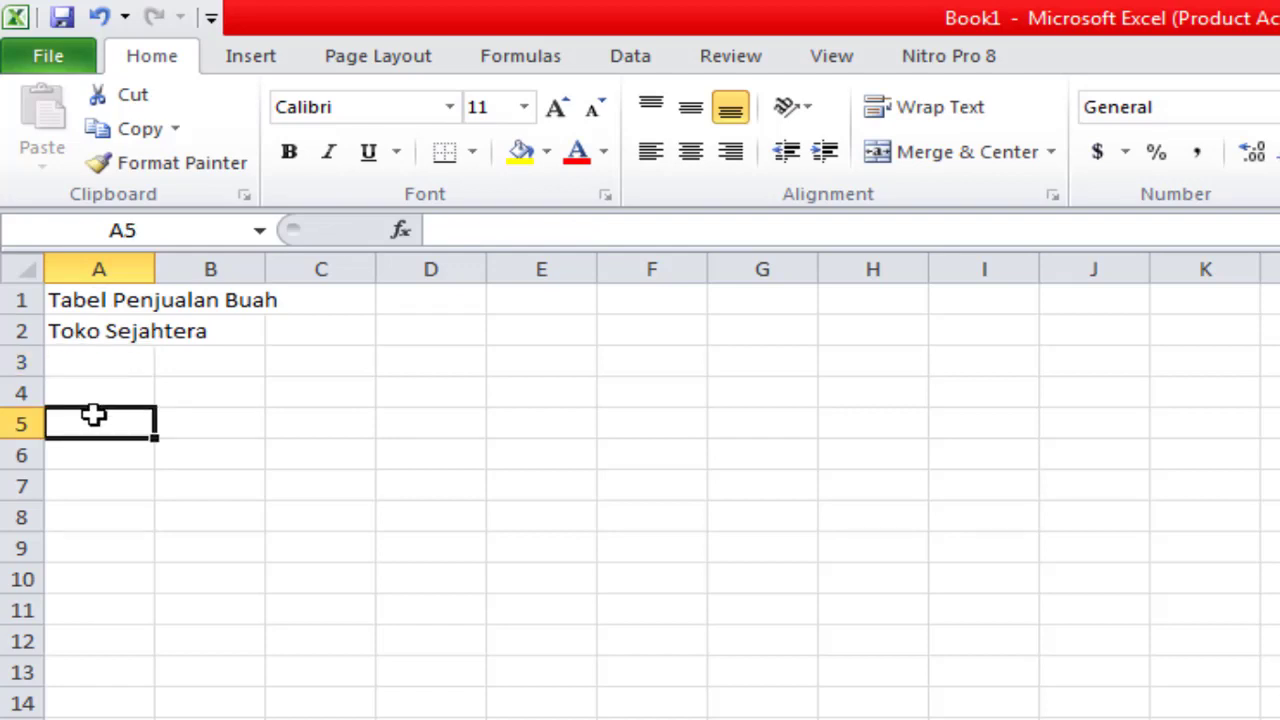
# Enter the period line "Bulan Juni 2020" in cell A3
pyautogui.click(97, 368)
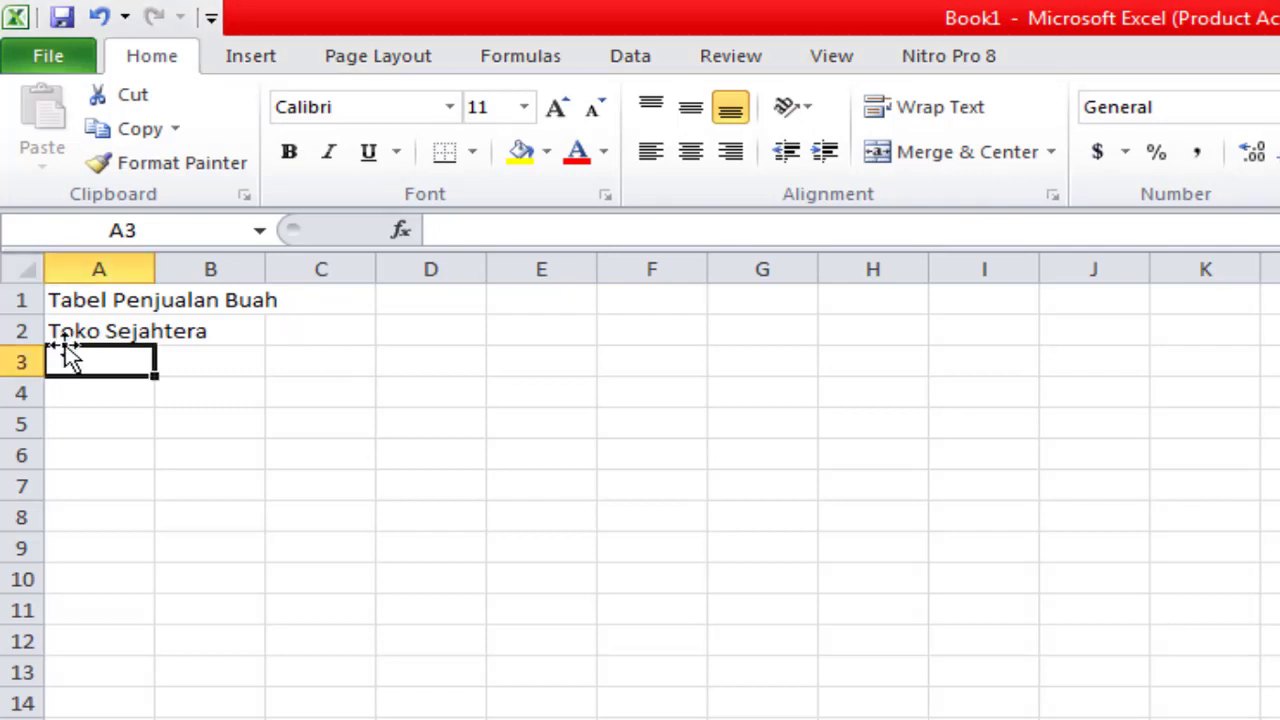
pyautogui.write('Bulan ')
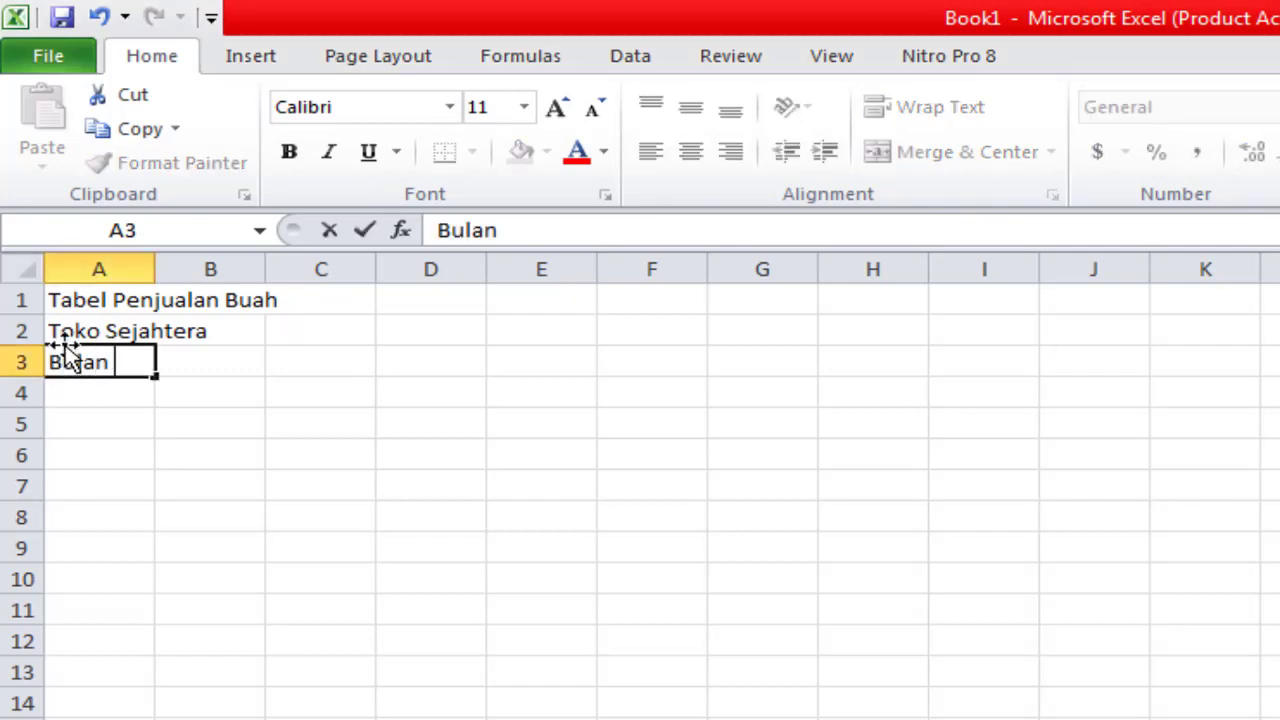
pyautogui.write('Juni 2020')
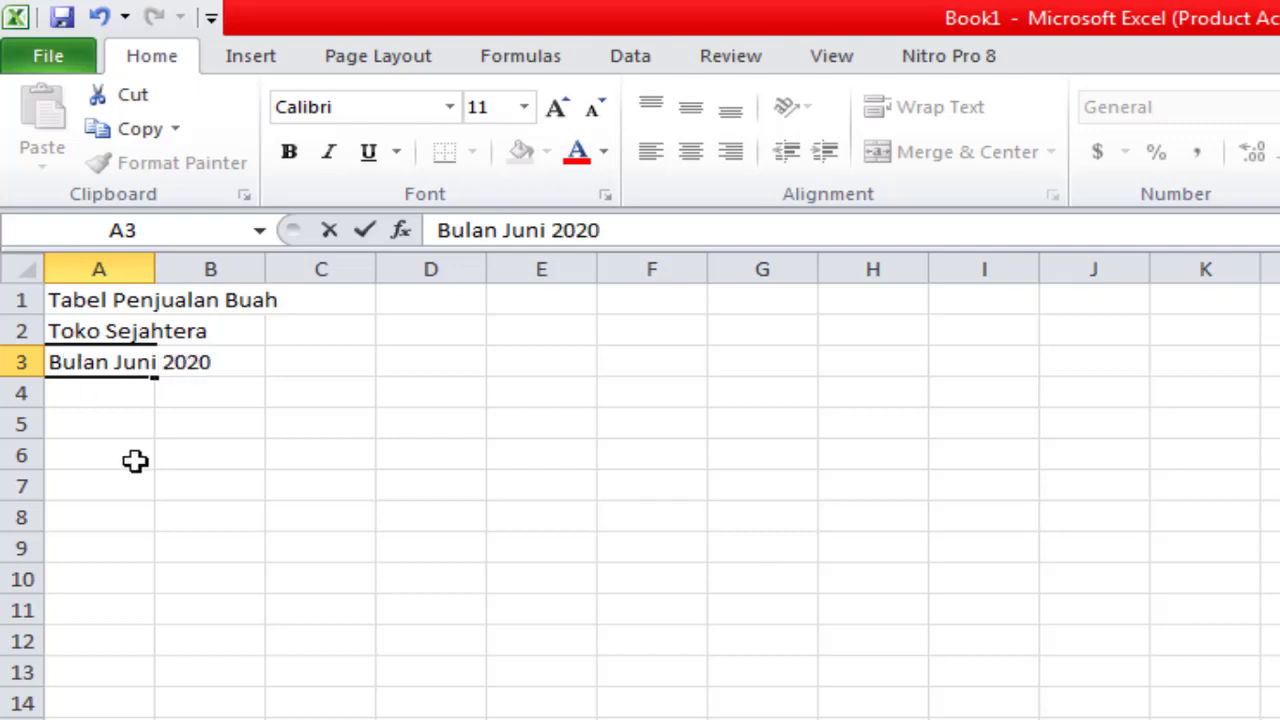
pyautogui.click(180, 570)
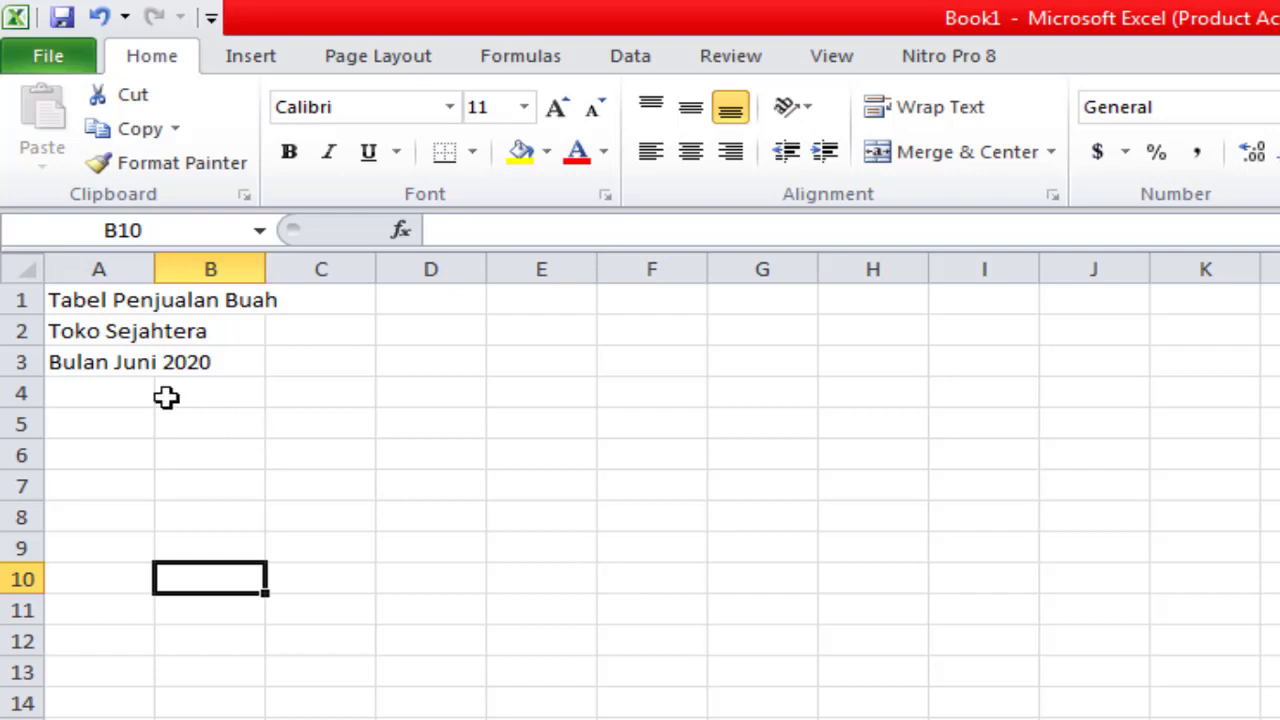
# Copy the three title lines in A1:A3 and paste them at cell A1 of Sheet2
pyautogui.click(63, 298)
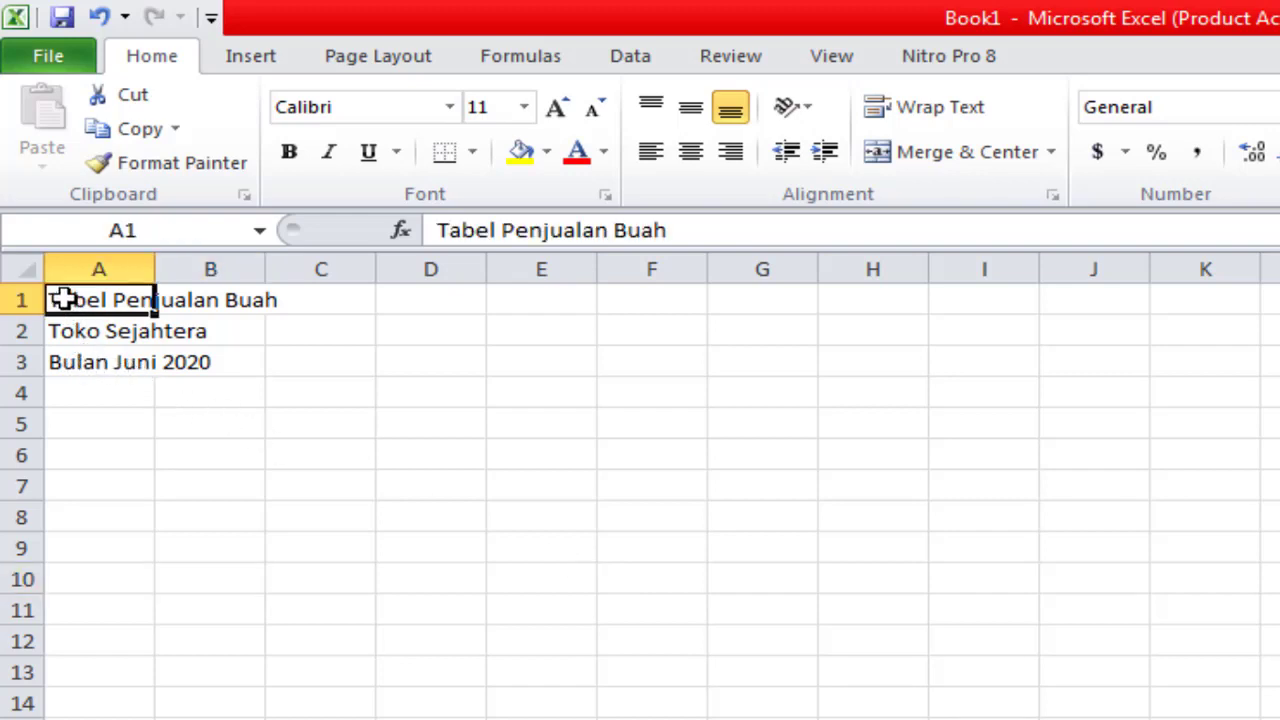
pyautogui.moveTo(63, 298); pyautogui.dragTo(148, 362)
pyautogui.rightClick(148, 362)
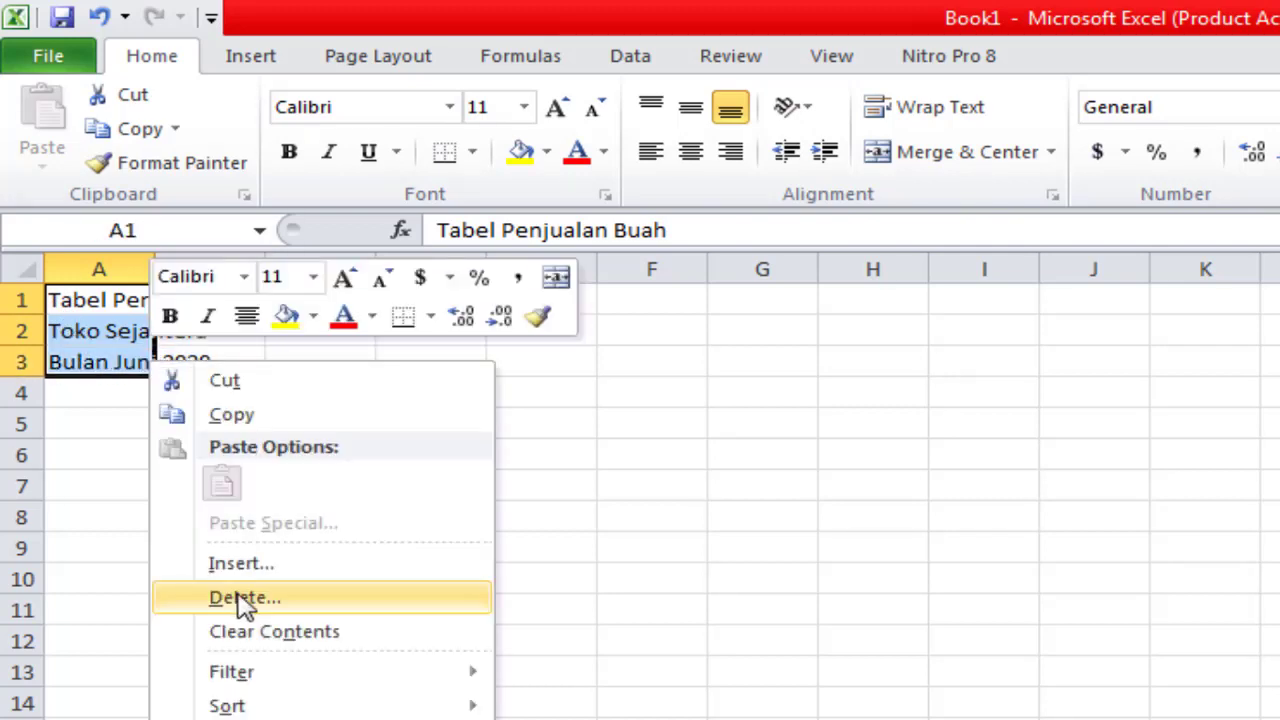
pyautogui.click(264, 421)
pyautogui.hotkey('ctrl', 'pagedown')
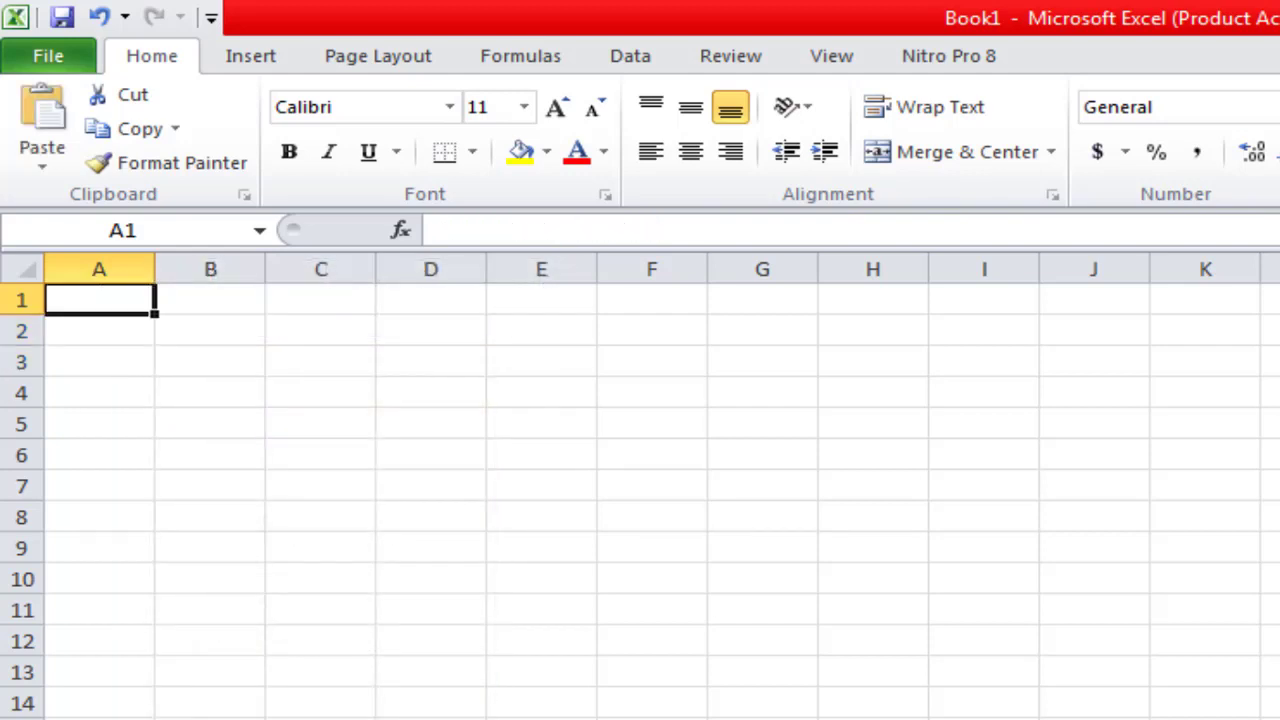
pyautogui.rightClick(78, 302)
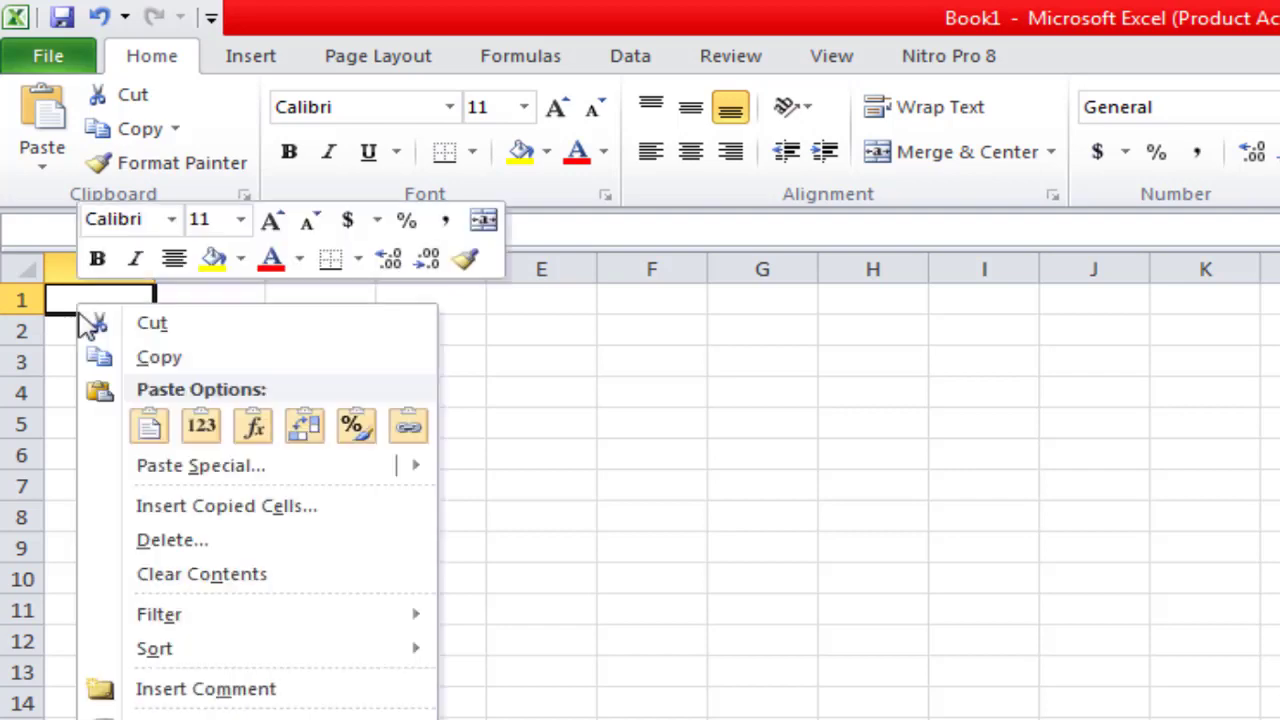
pyautogui.click(150, 425)
pyautogui.click(162, 422)
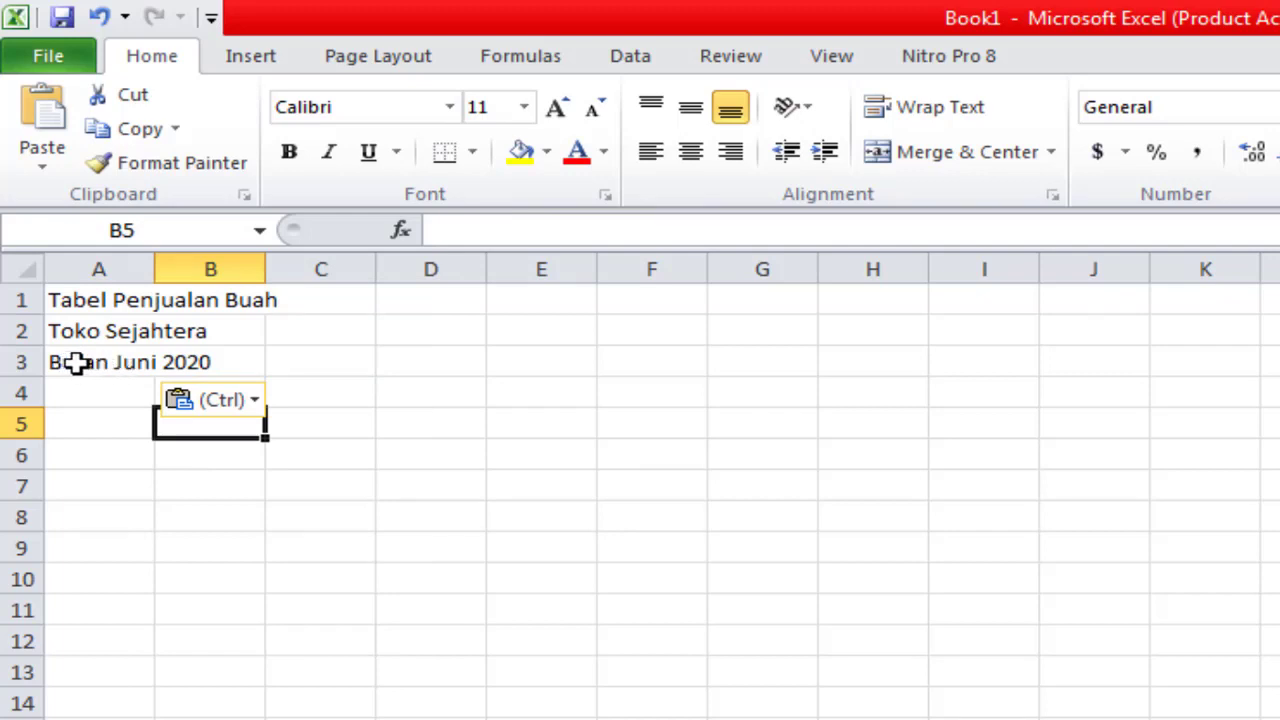
# Edit the period line in A3 of the pasted titles to read "Bulan Juli 2020"
pyautogui.click(82, 362)
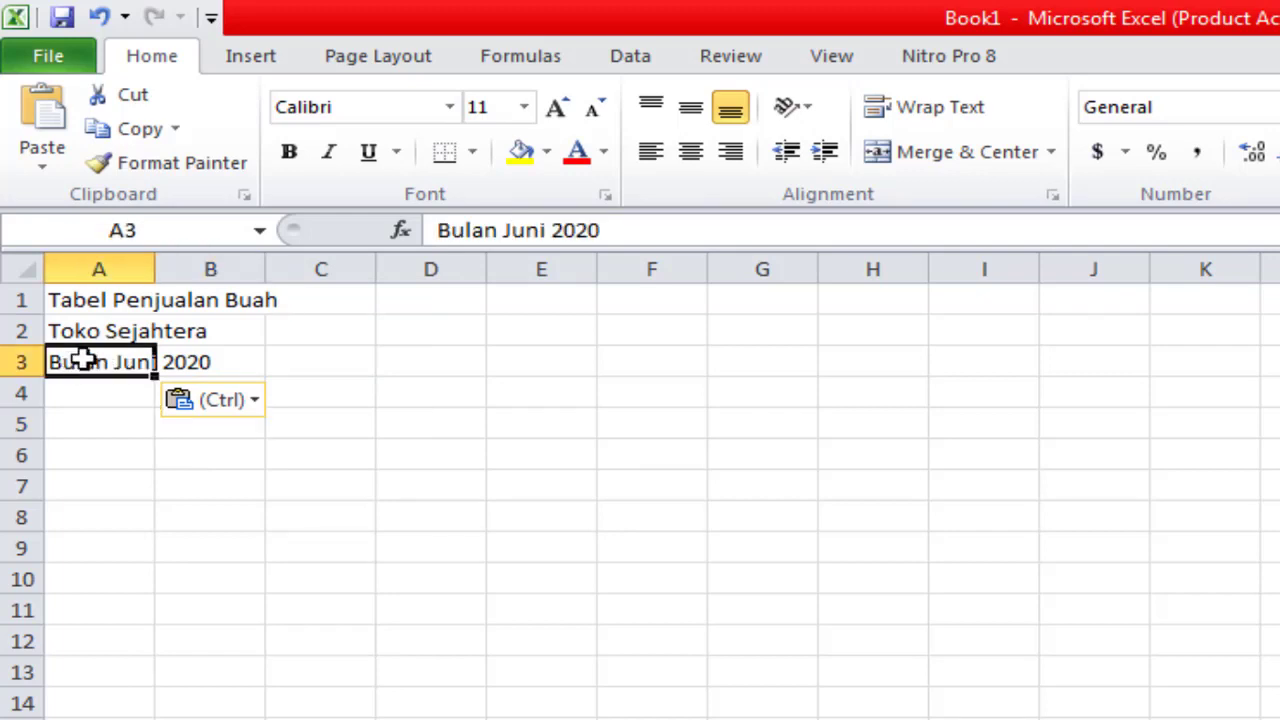
pyautogui.click(540, 229)
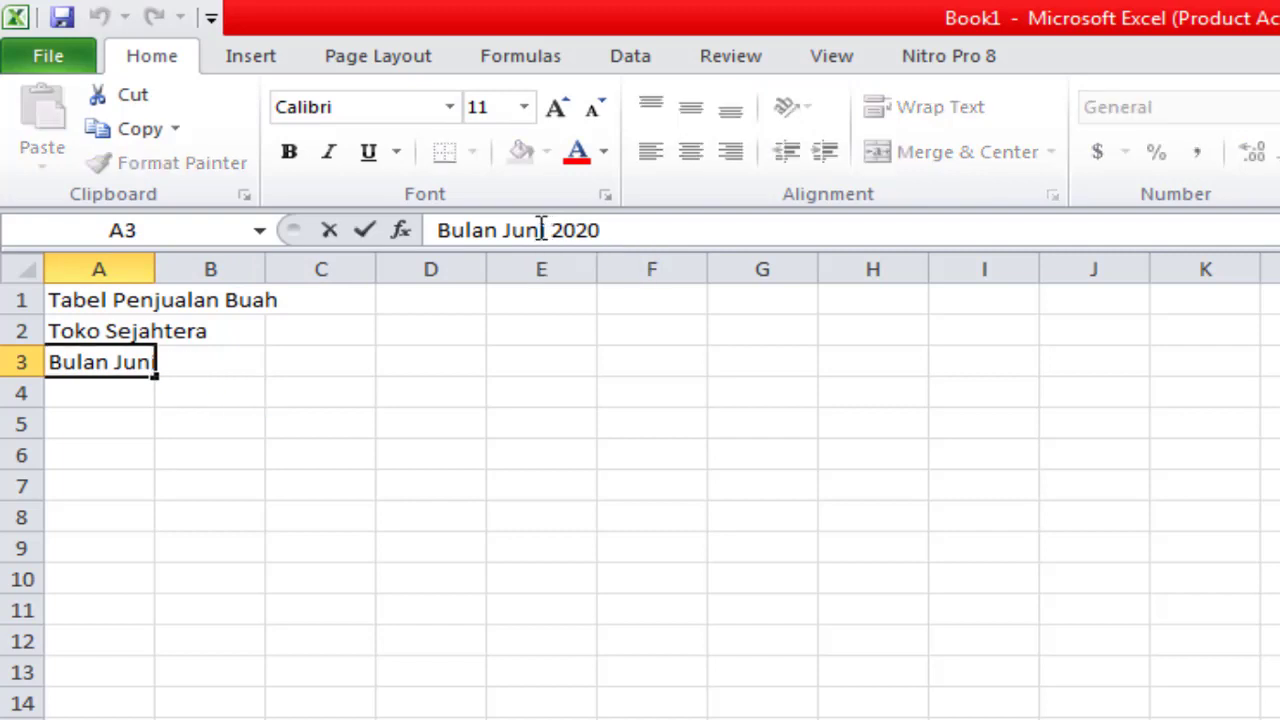
pyautogui.press('BackSpace')
pyautogui.write('l')
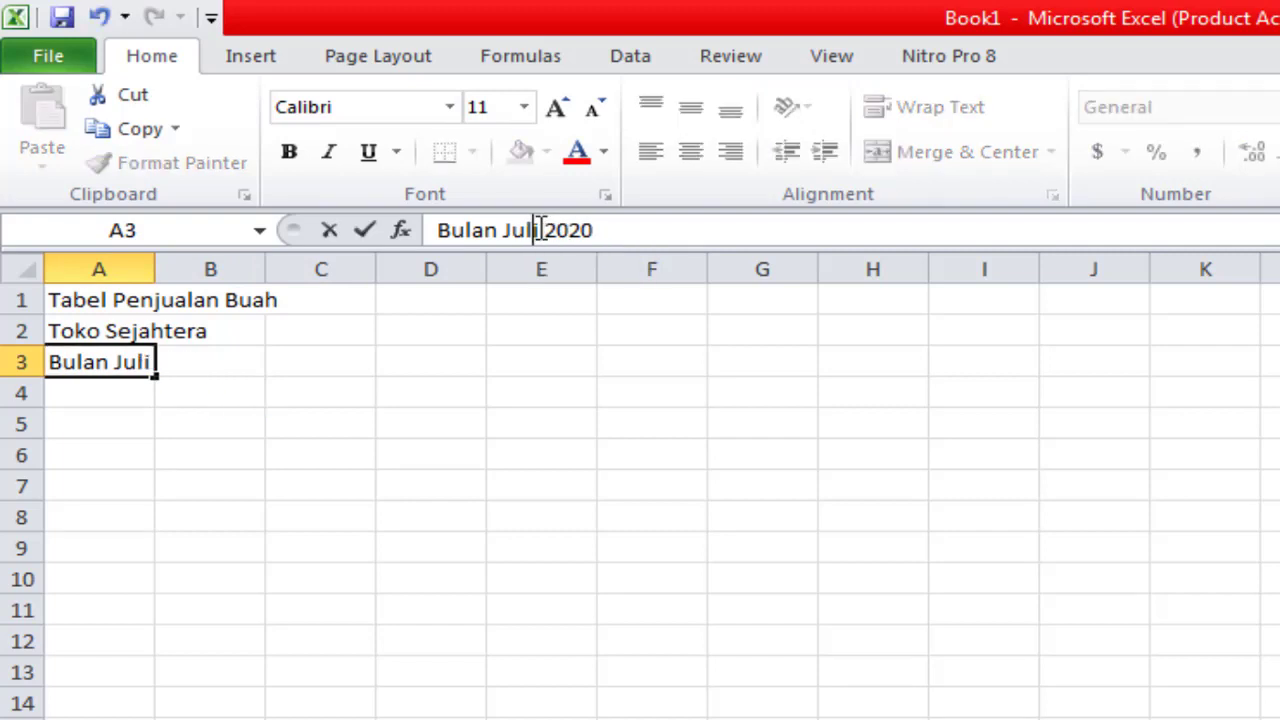
pyautogui.click(562, 530)
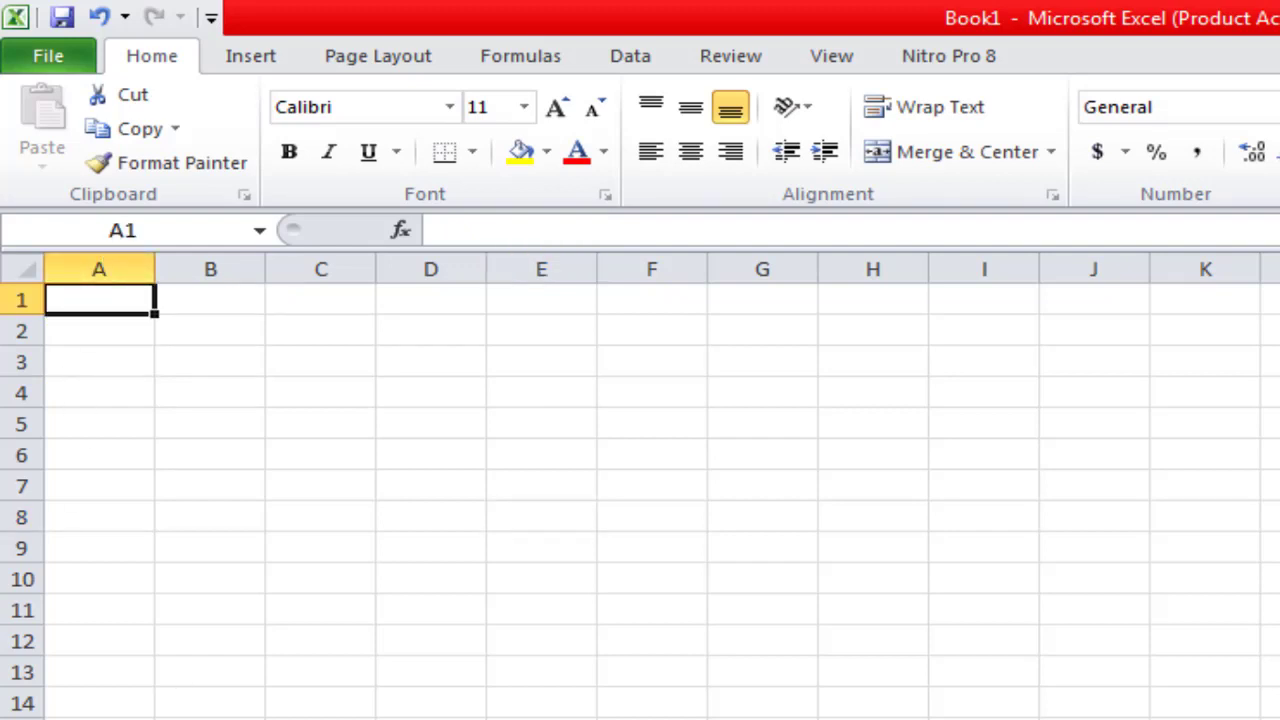
pyautogui.hotkey('ctrl', 'z')
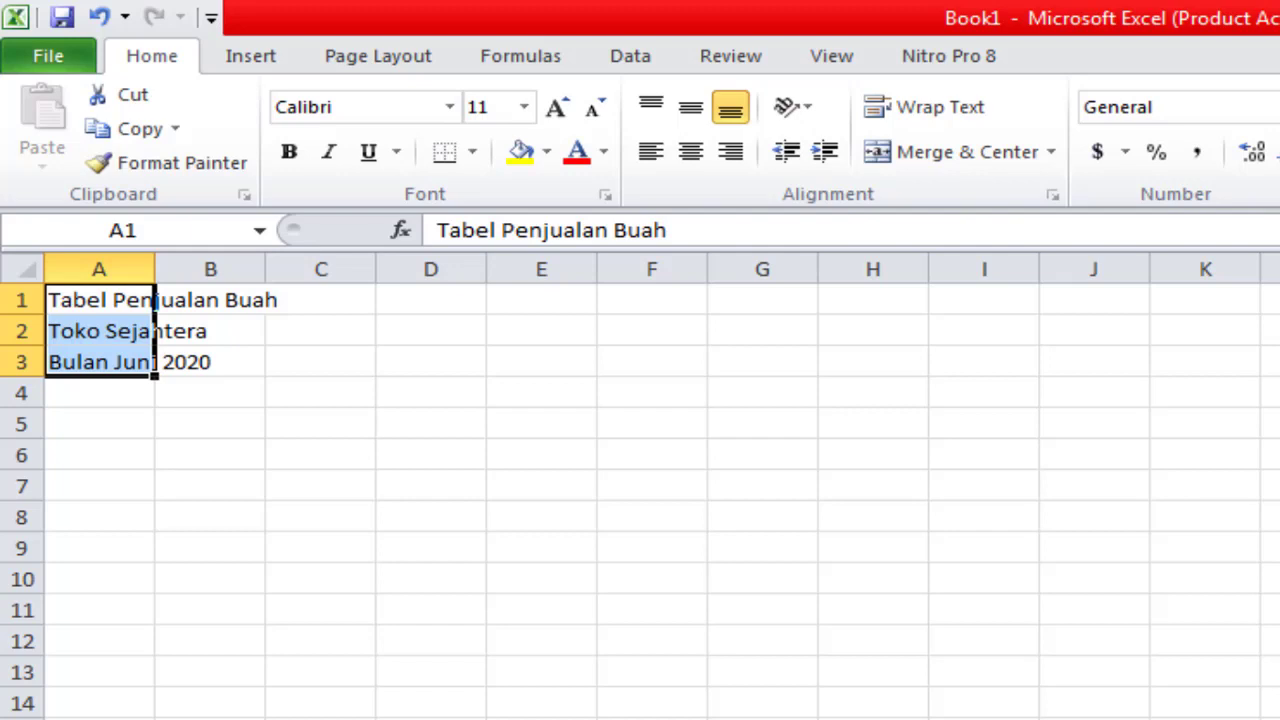
pyautogui.click(206, 674)
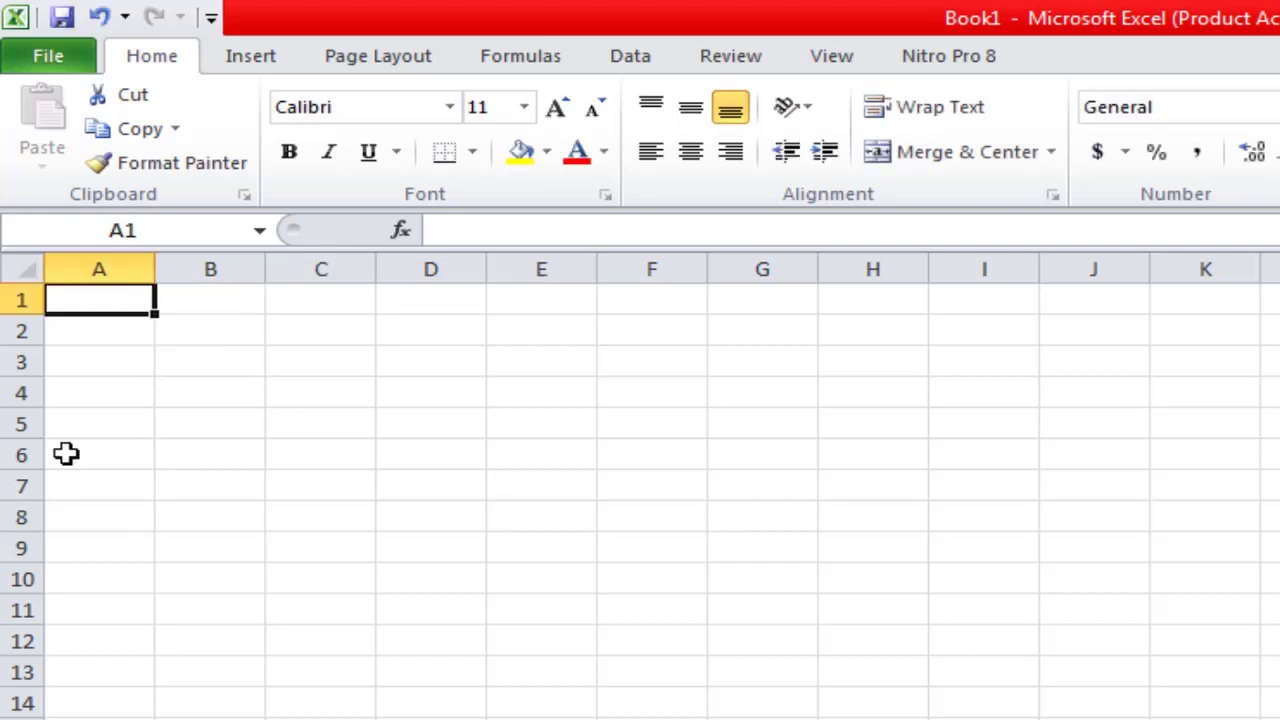
pyautogui.rightClick(107, 305)
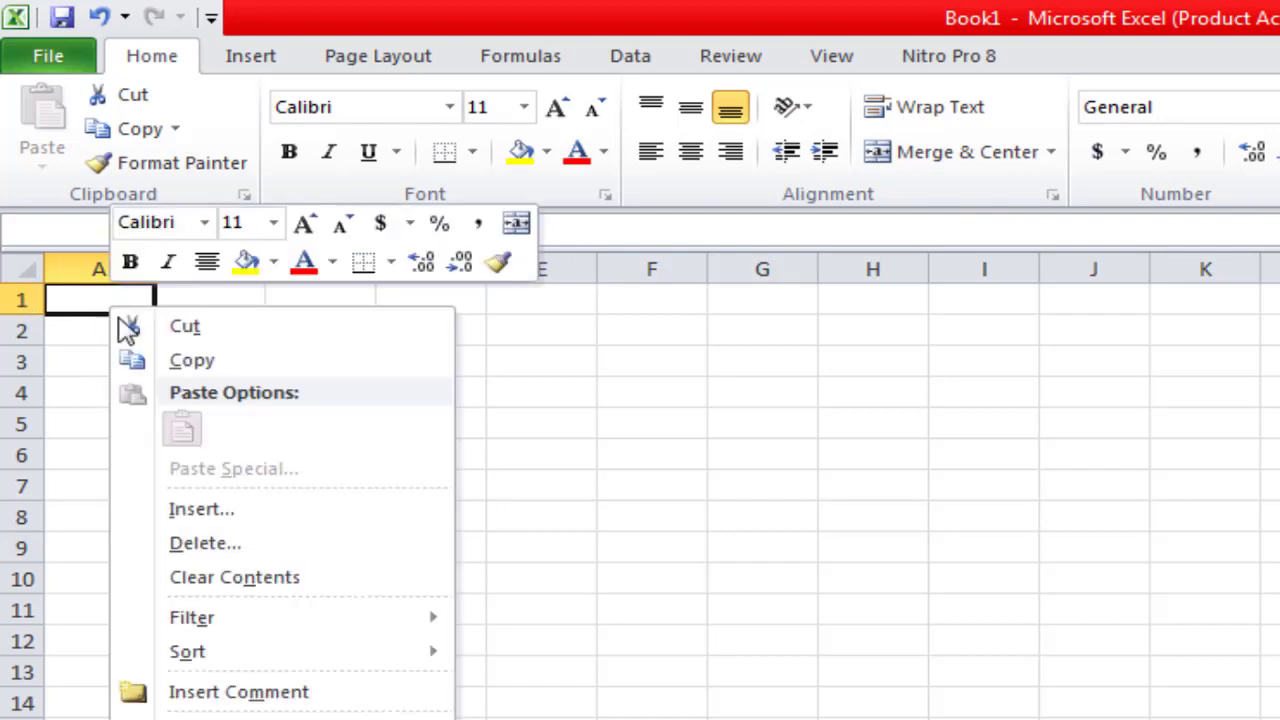
pyautogui.click(62, 361)
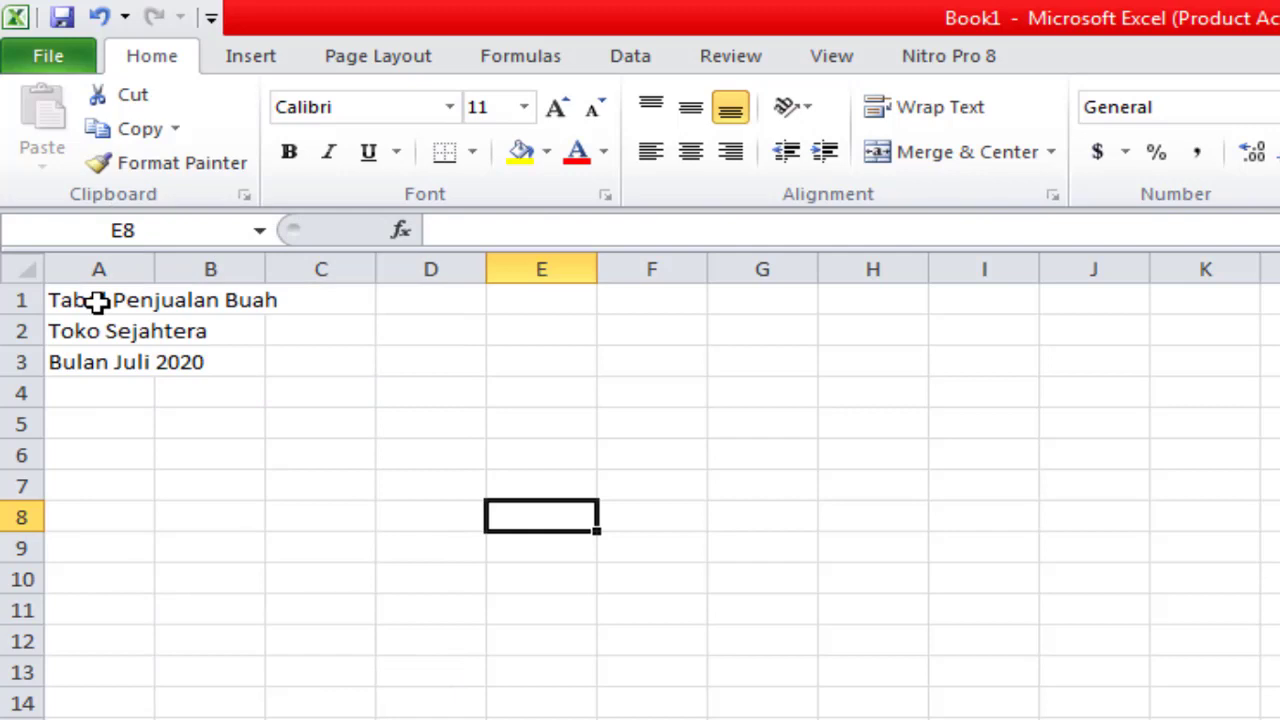
# Copy the three title lines in A1:A3 of the July sheet and paste them at cell A1 of the empty third sheet
pyautogui.click(96, 300)
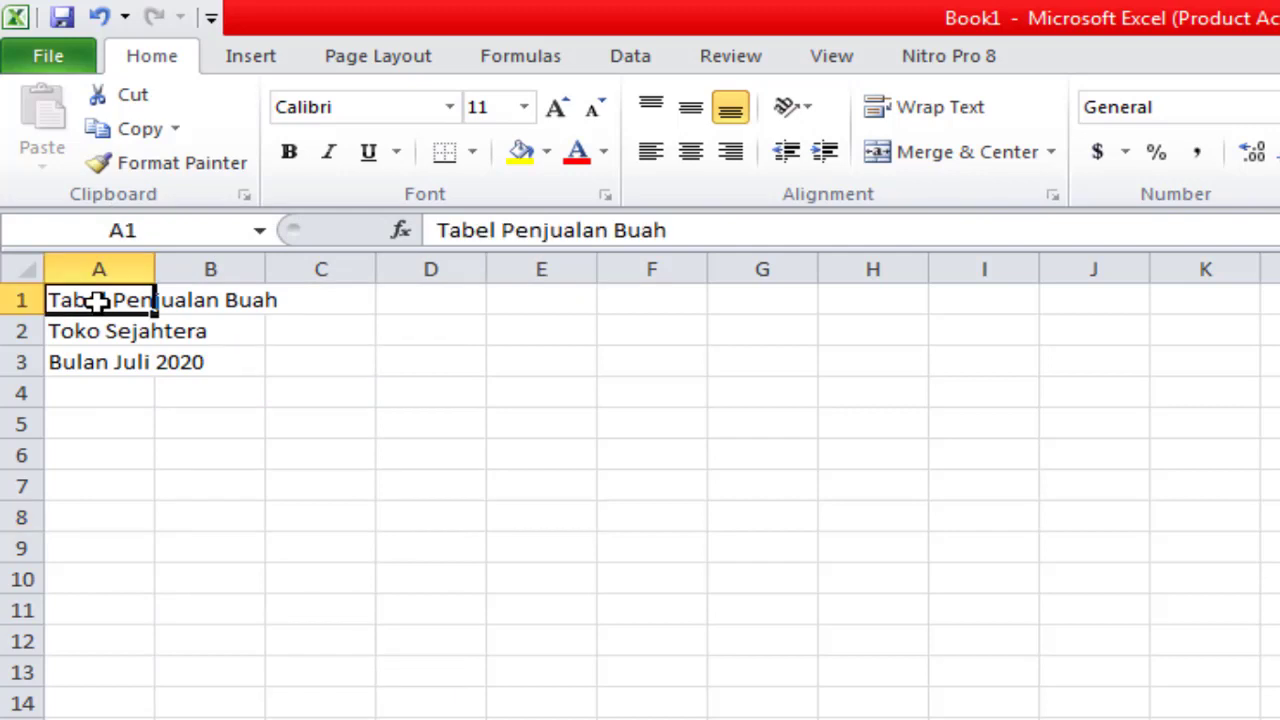
pyautogui.moveTo(96, 300); pyautogui.dragTo(100, 357)
pyautogui.rightClick(100, 357)
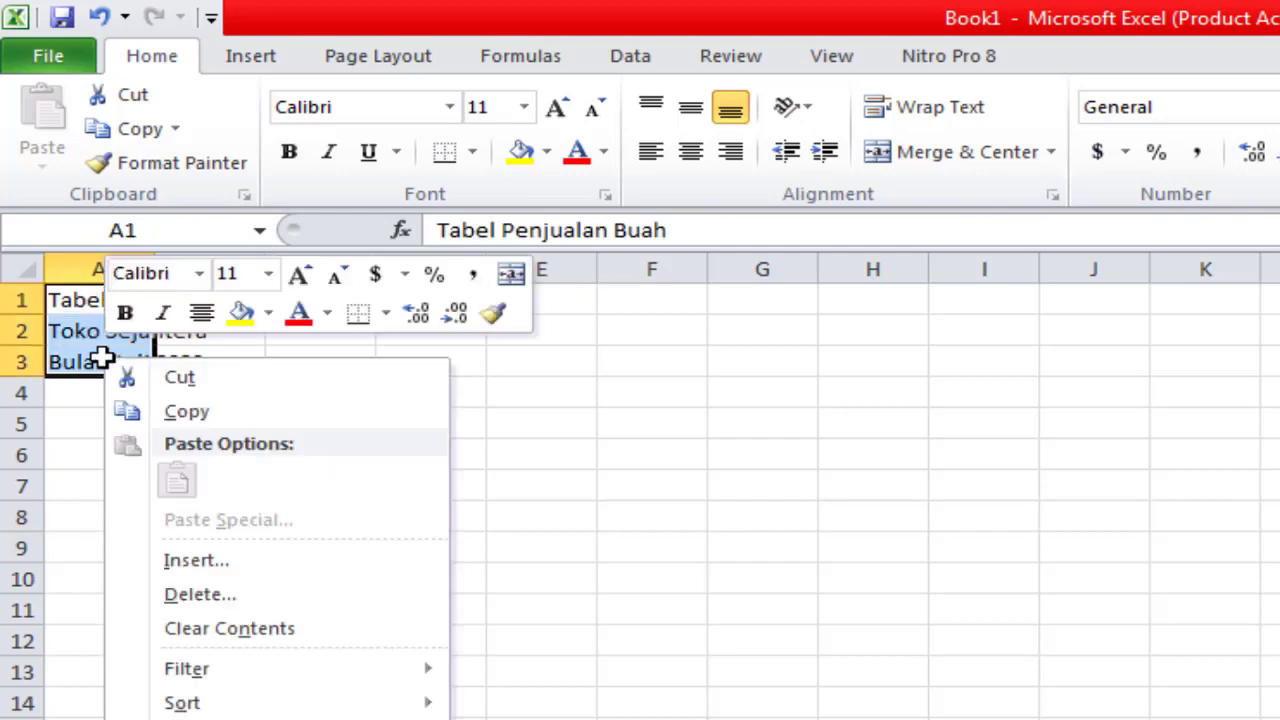
pyautogui.click(168, 411)
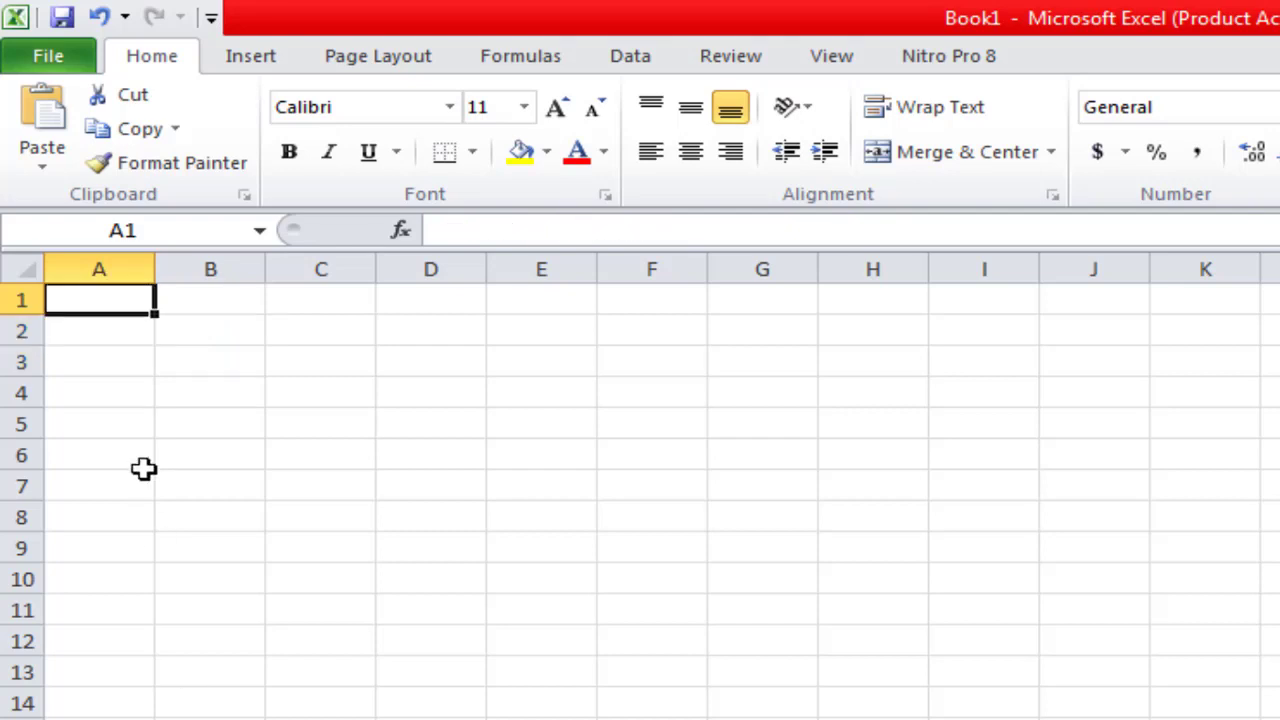
pyautogui.rightClick(112, 300)
pyautogui.click(185, 424)
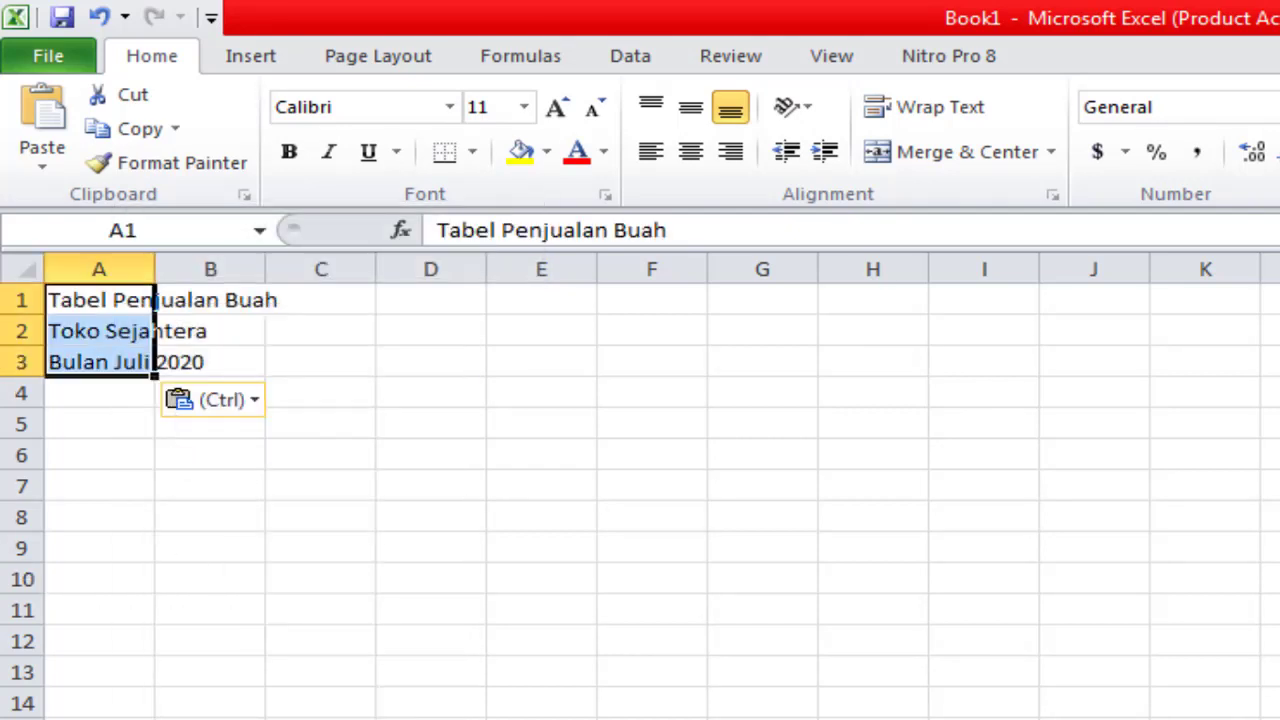
# Edit the period line in A3 of the newly pasted titles to read "Bulan Agustus 2020"
pyautogui.click(143, 364)
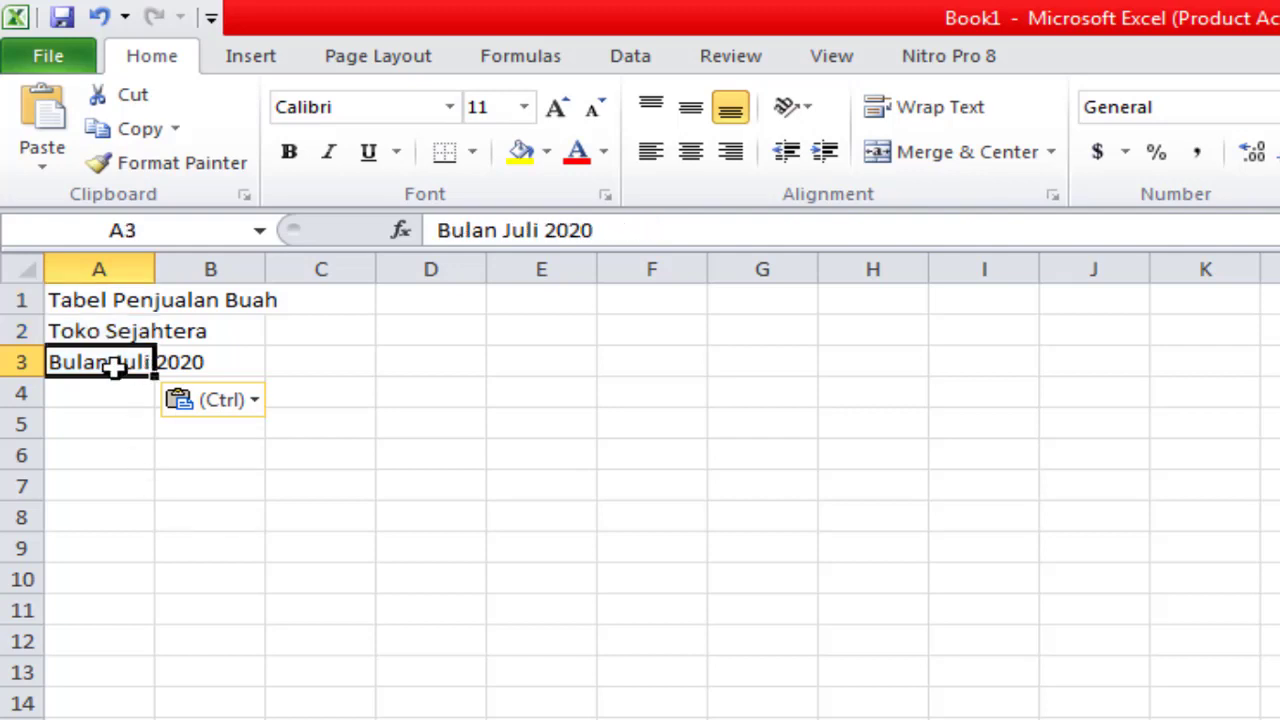
pyautogui.click(543, 232)
pyautogui.press('BackSpace')
pyautogui.press('BackSpace')
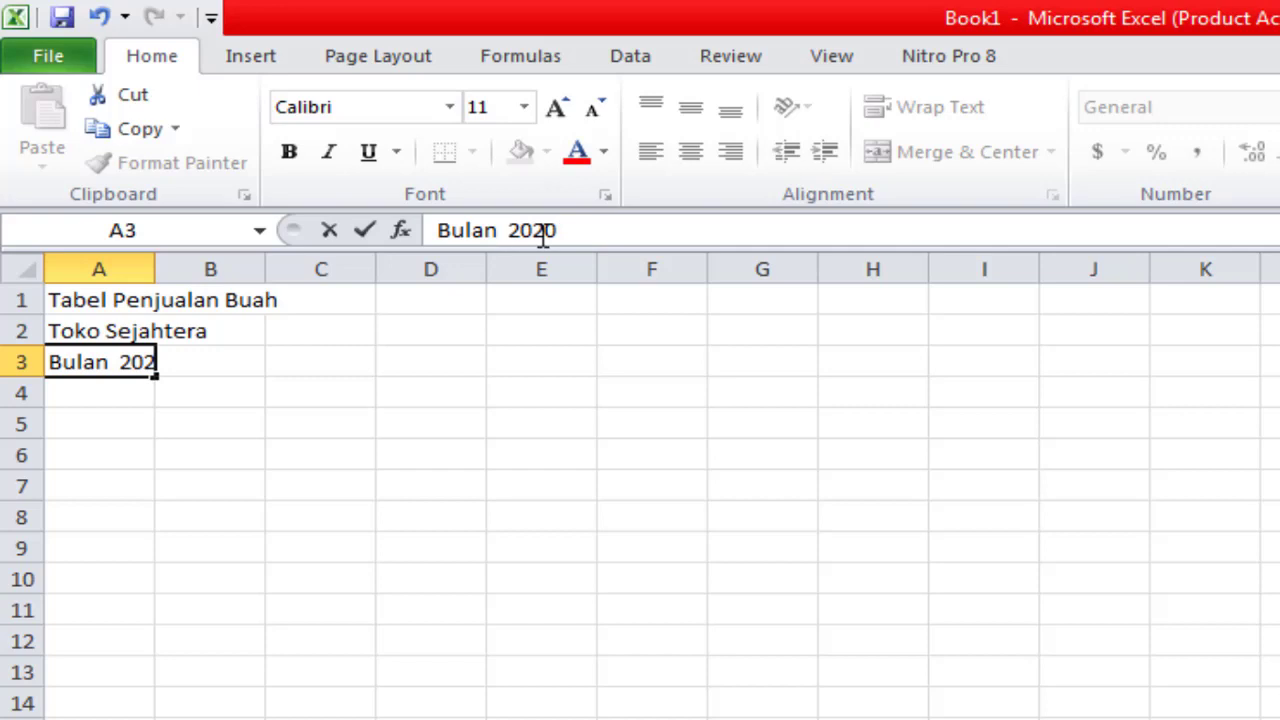
pyautogui.write('Agustus')
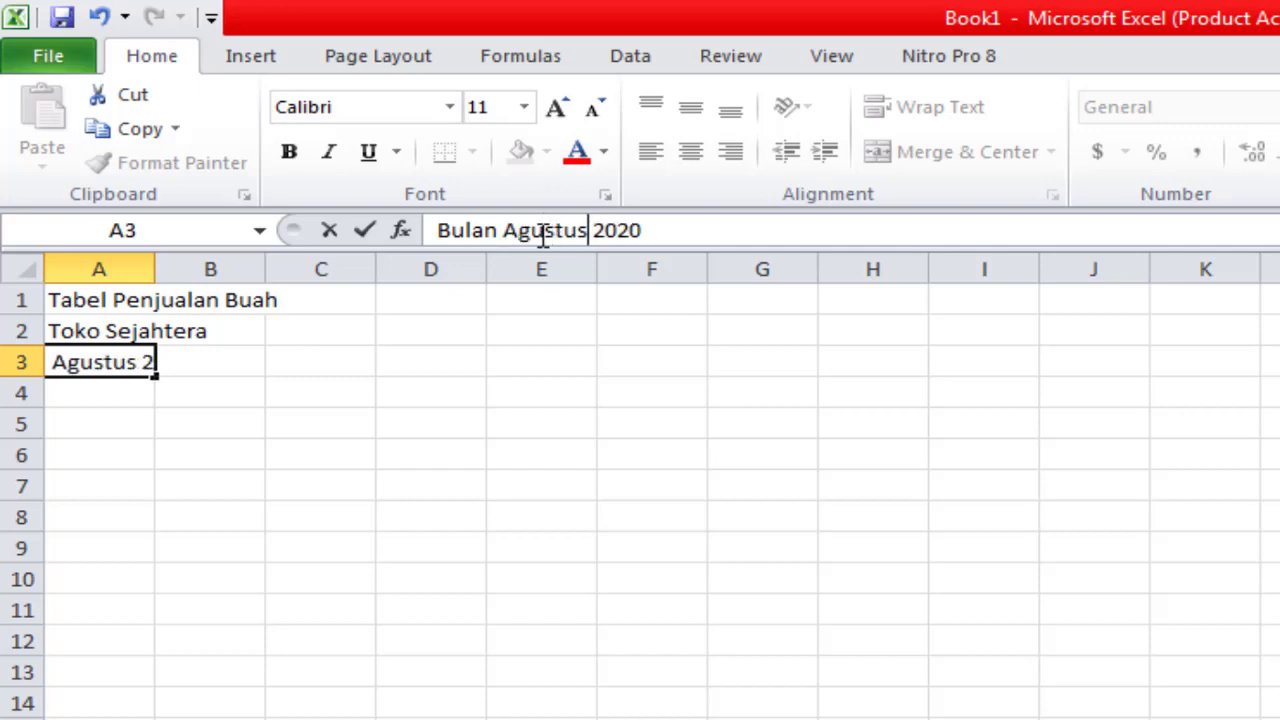
pyautogui.click(550, 340)
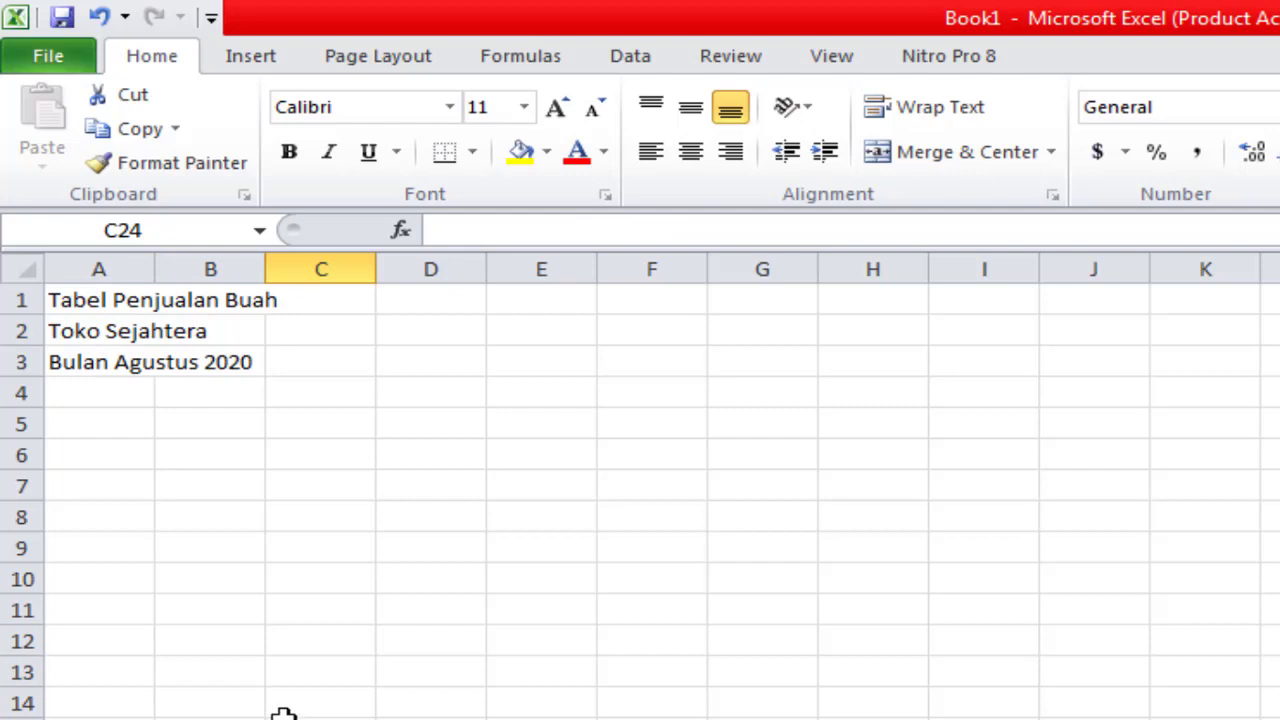
pyautogui.click(284, 714)
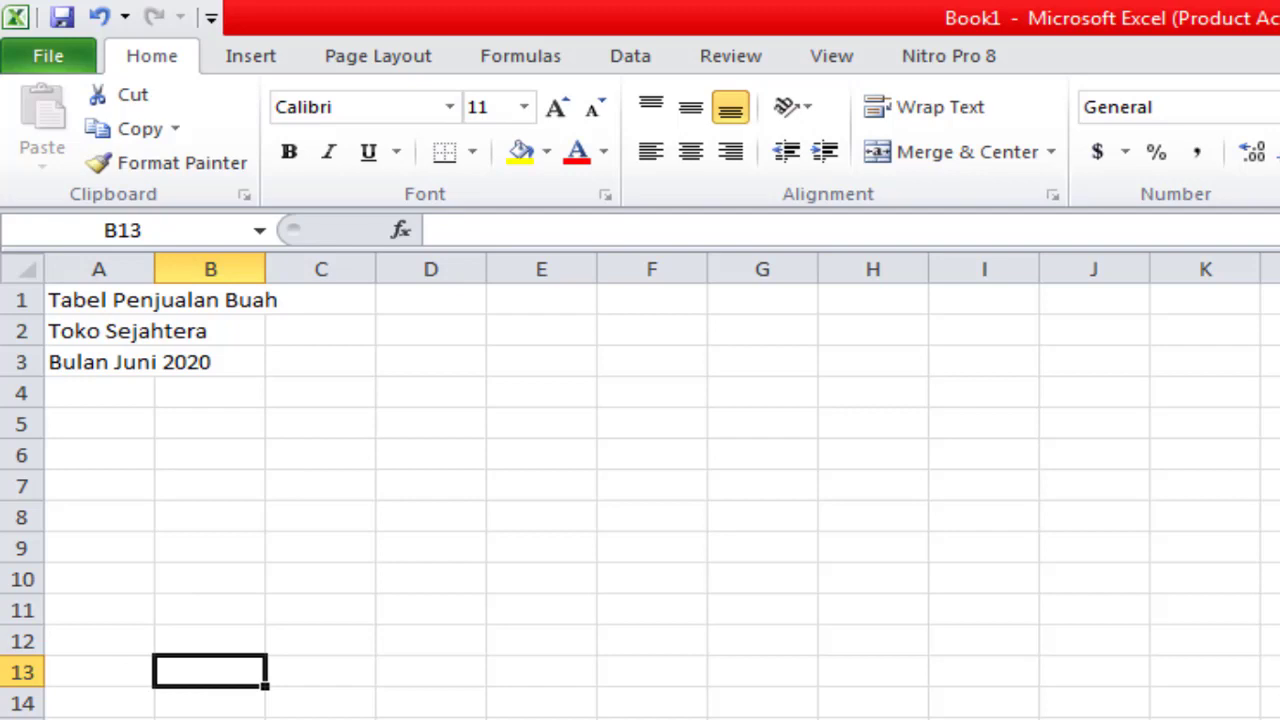
pyautogui.moveTo(90, 300); pyautogui.dragTo(150, 355)
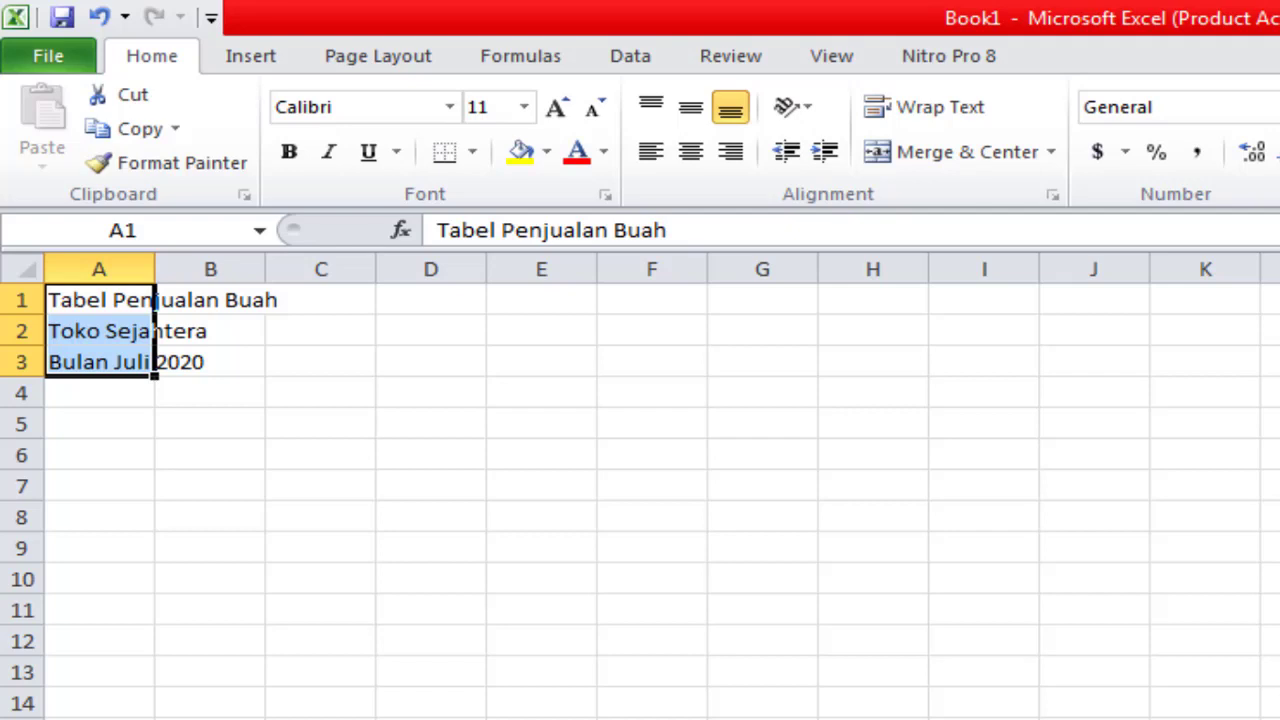
pyautogui.click(99, 719)
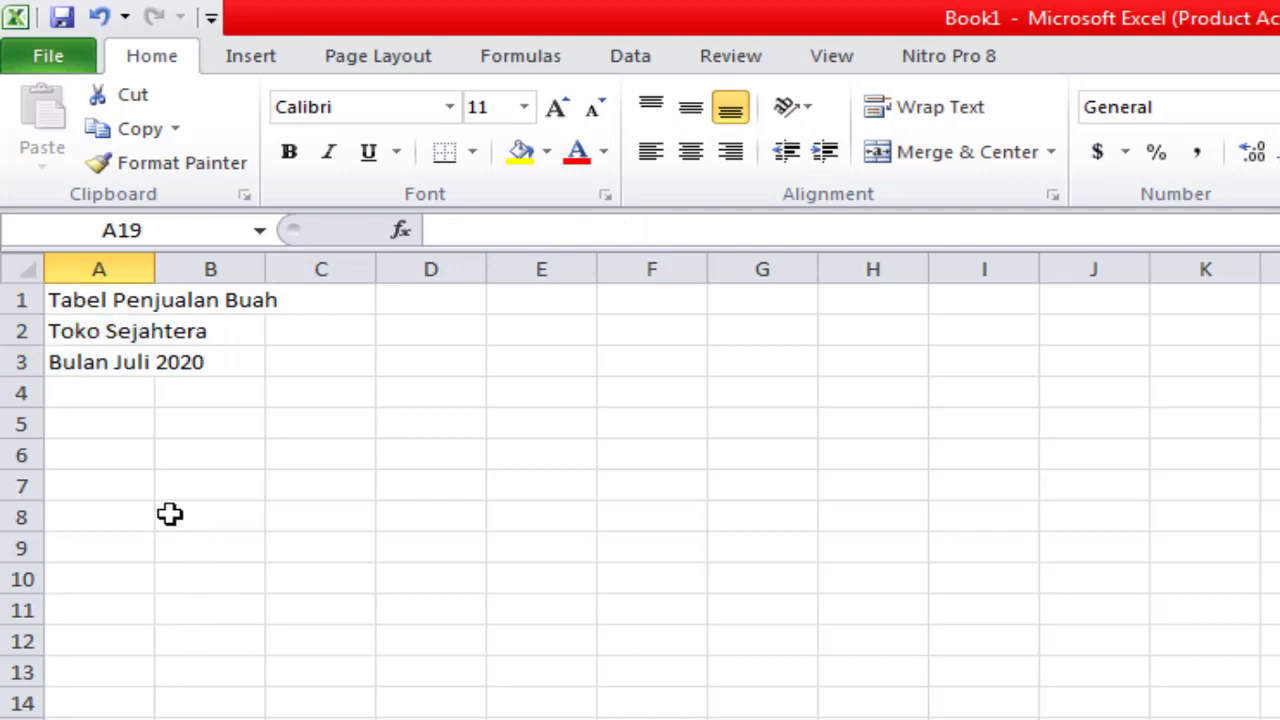
# Enter the column headers "No", "Buah" and "Stok (Kg)" in cells A5 to C5 of the July sheet
pyautogui.click(123, 432)
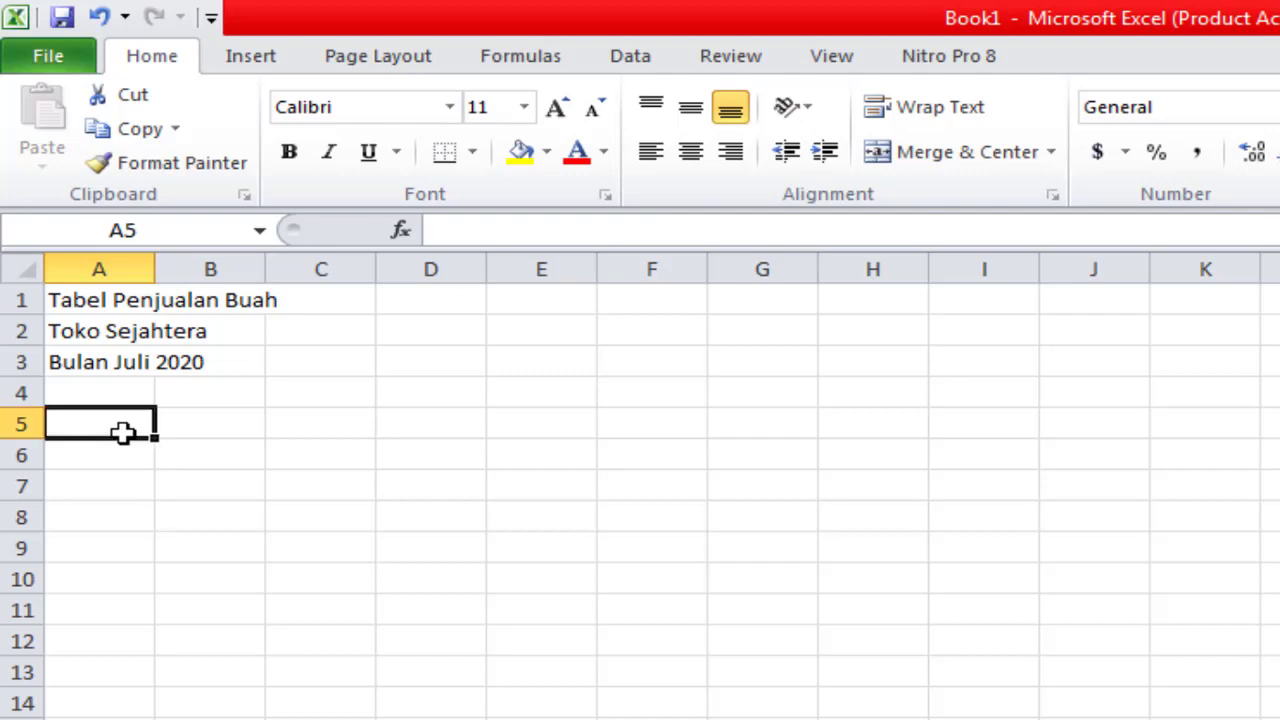
pyautogui.write('No')
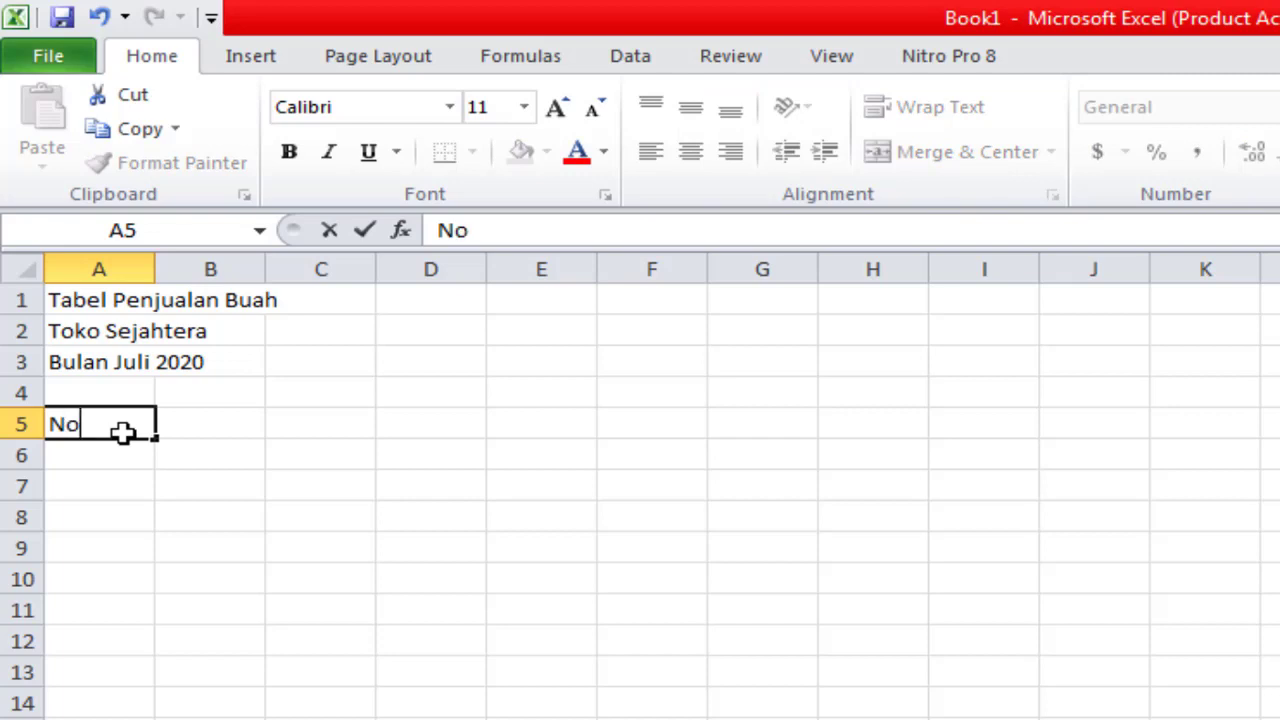
pyautogui.press('Tab')
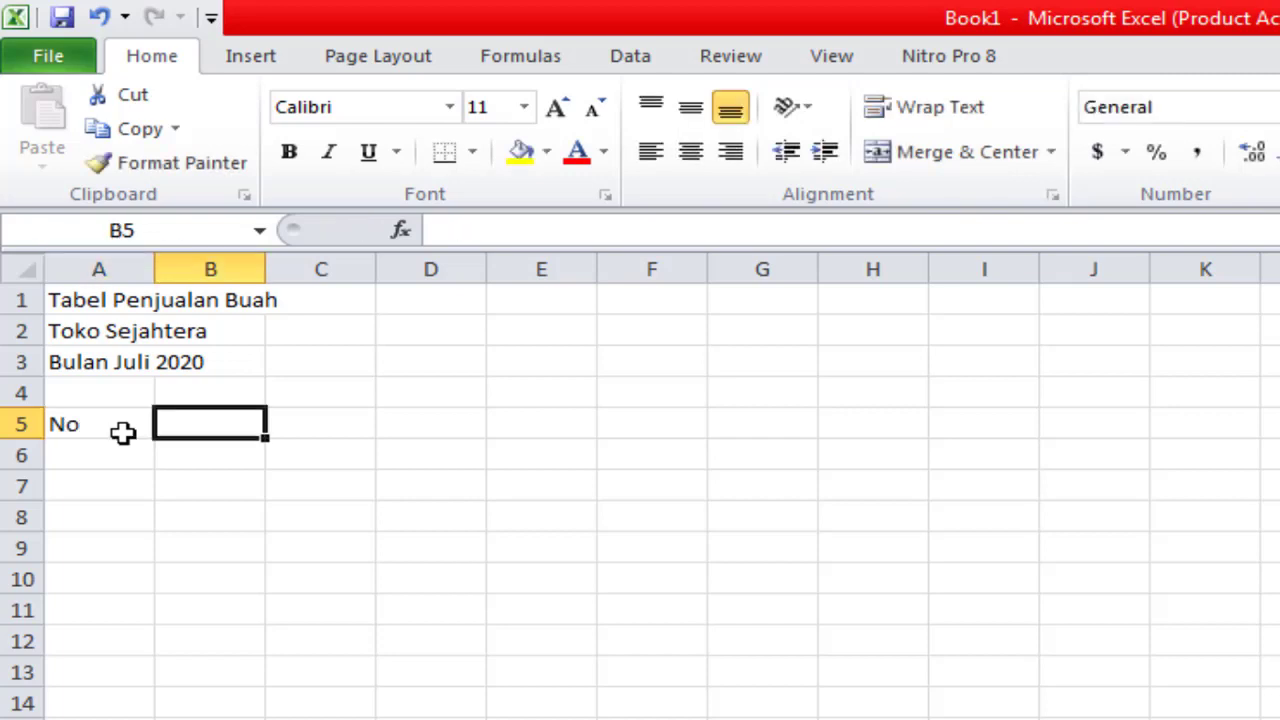
pyautogui.write('Buah')
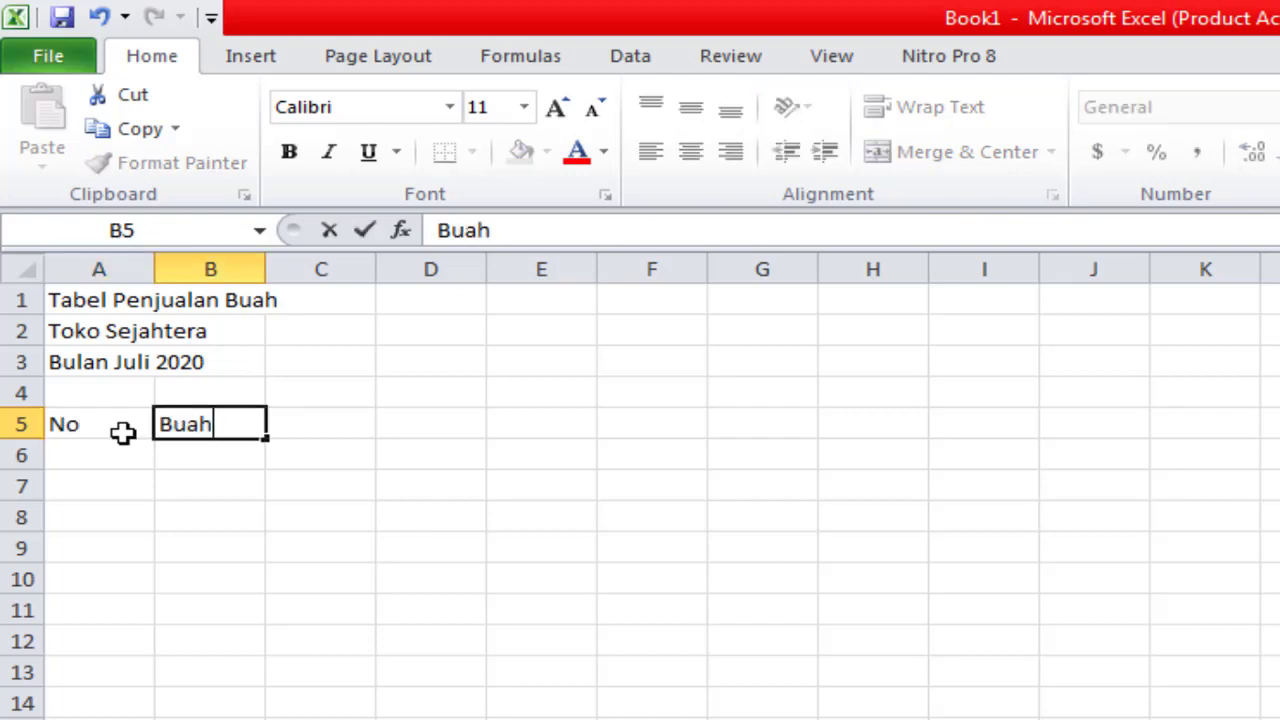
pyautogui.press('Tab')
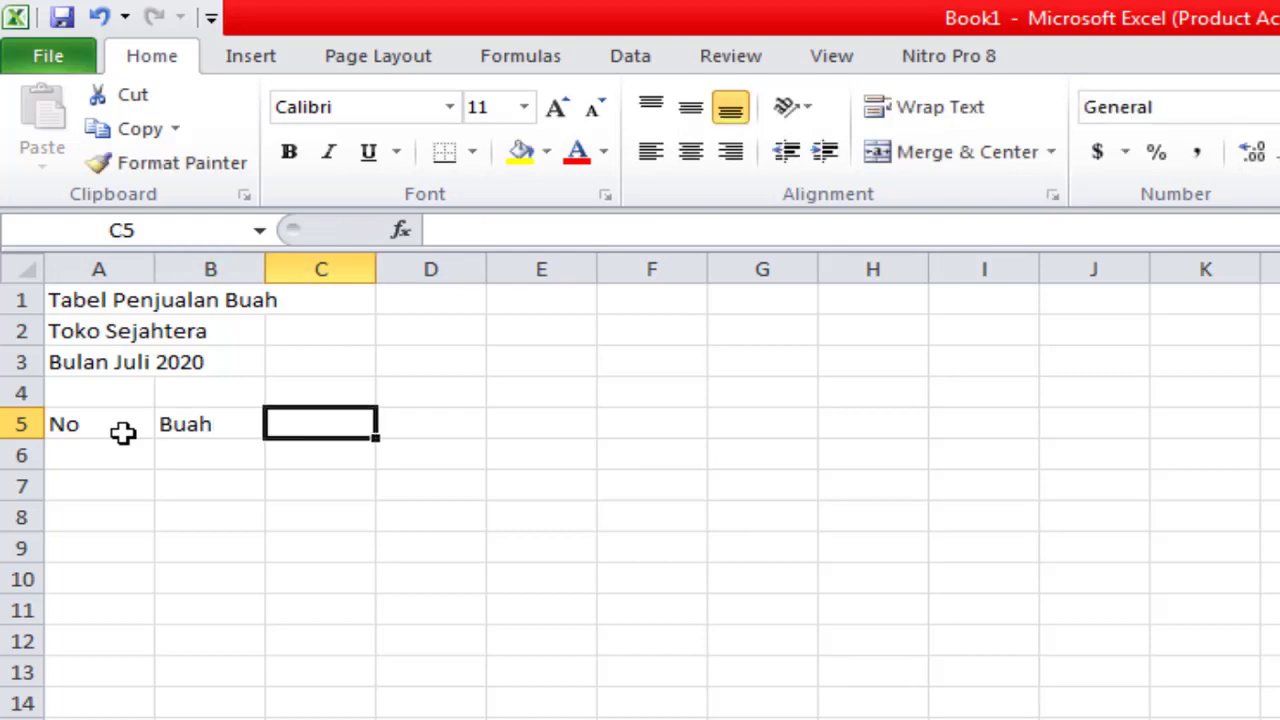
pyautogui.write('Stok')
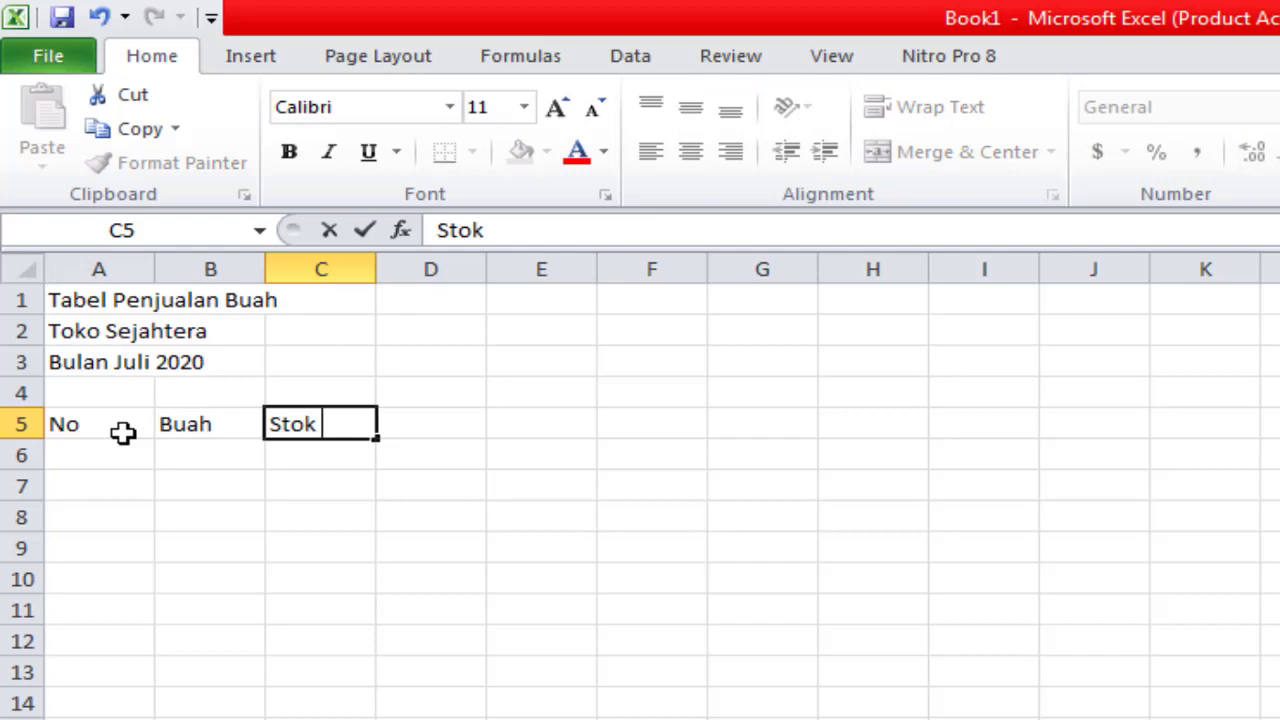
pyautogui.write(' (Kg')
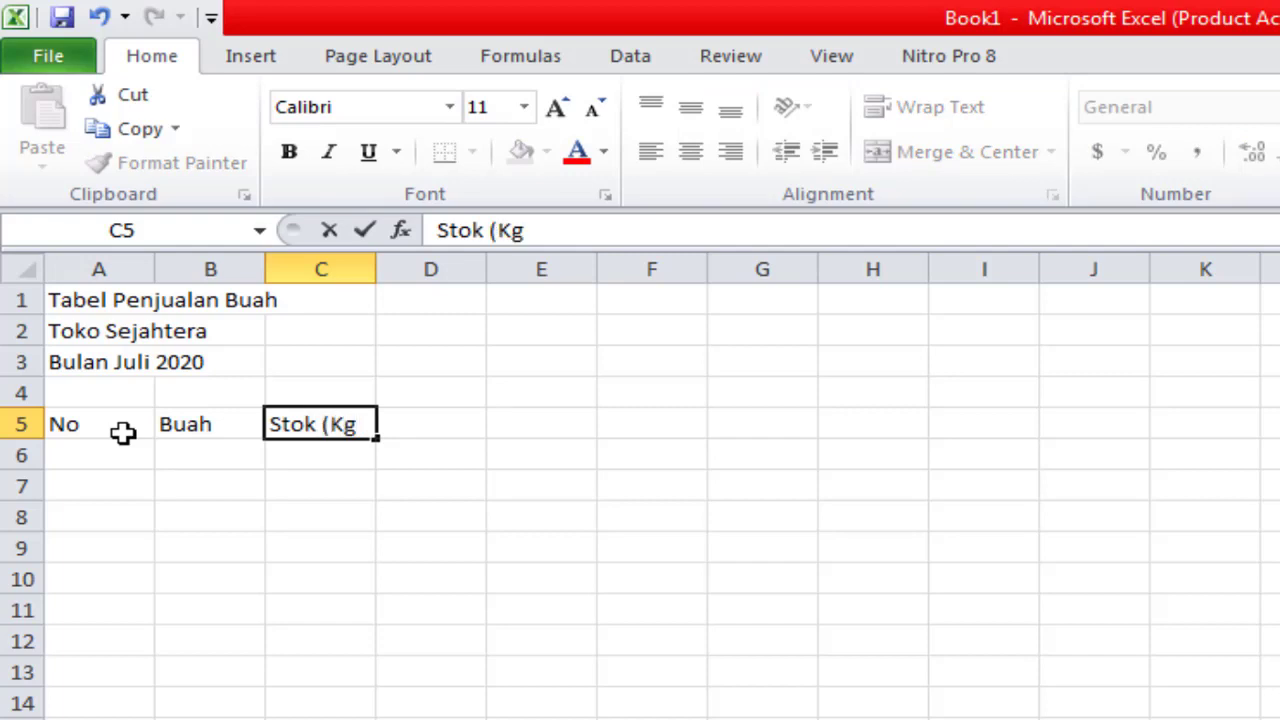
pyautogui.write(')')
pyautogui.press('Tab')
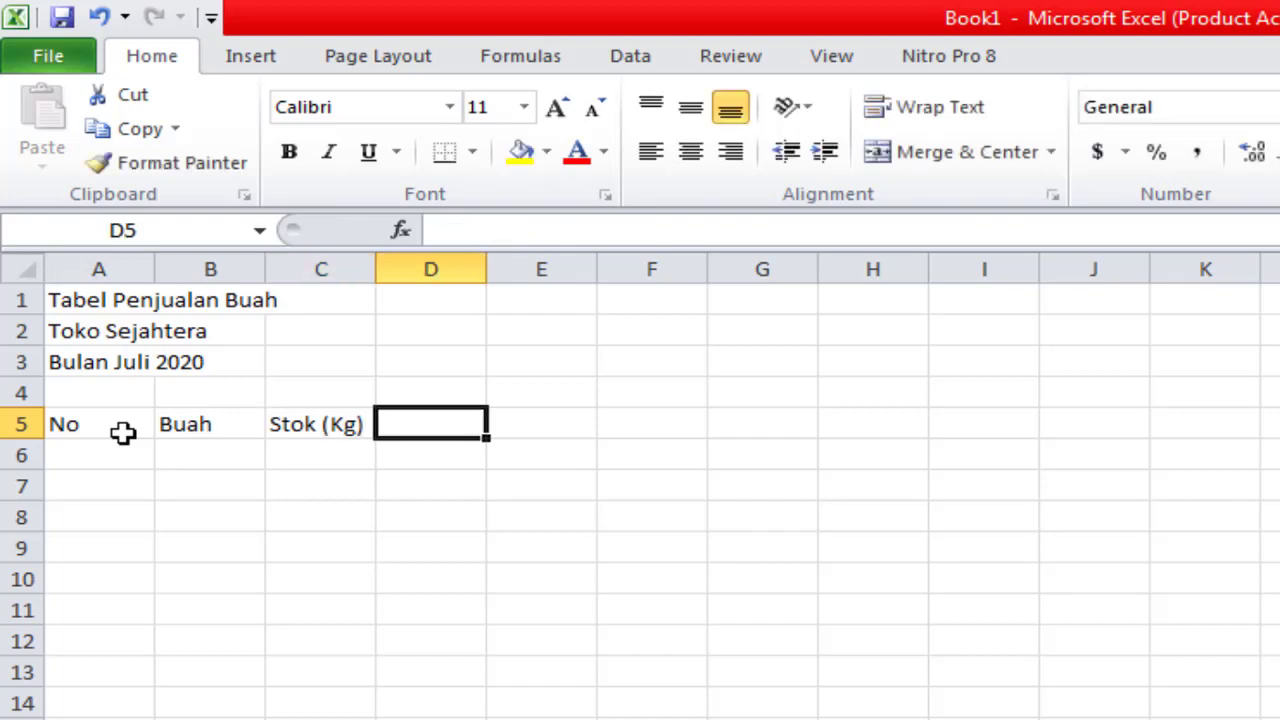
# Add the column headers "Terjual (Kg)" in D5 and "Sisa (Kg)" in E5
pyautogui.write('Terjual')
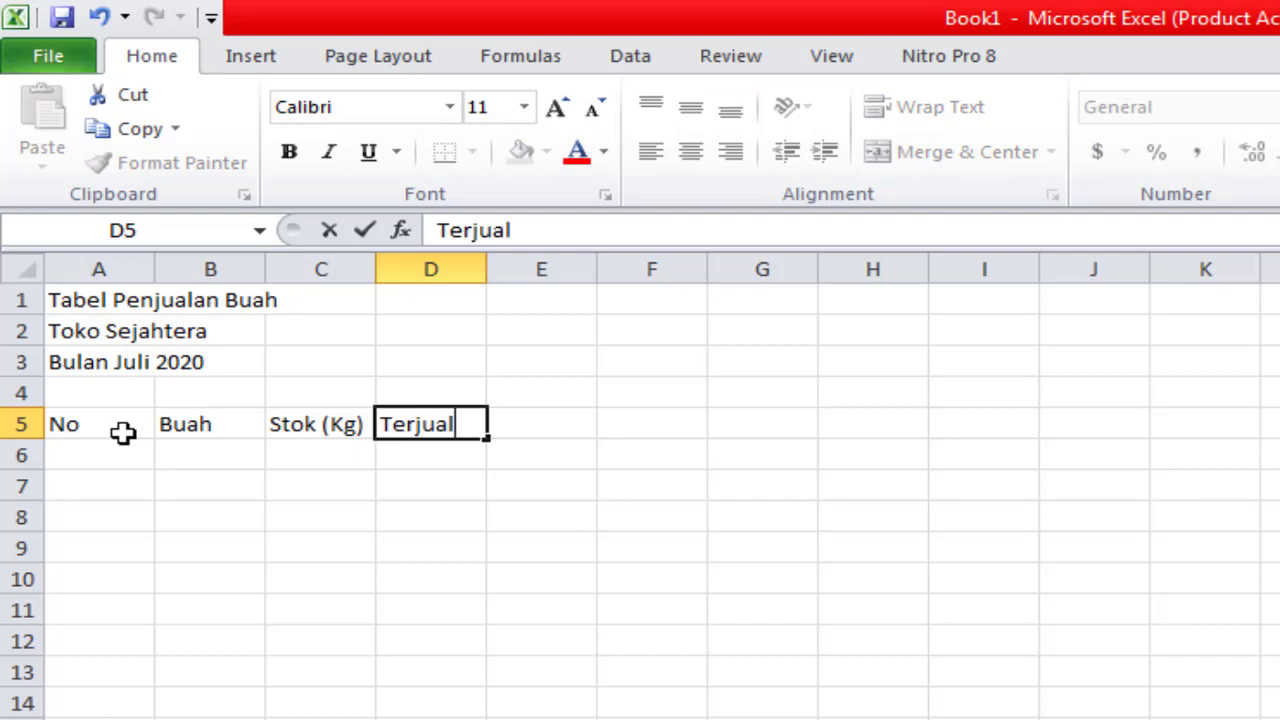
pyautogui.write(' (K')
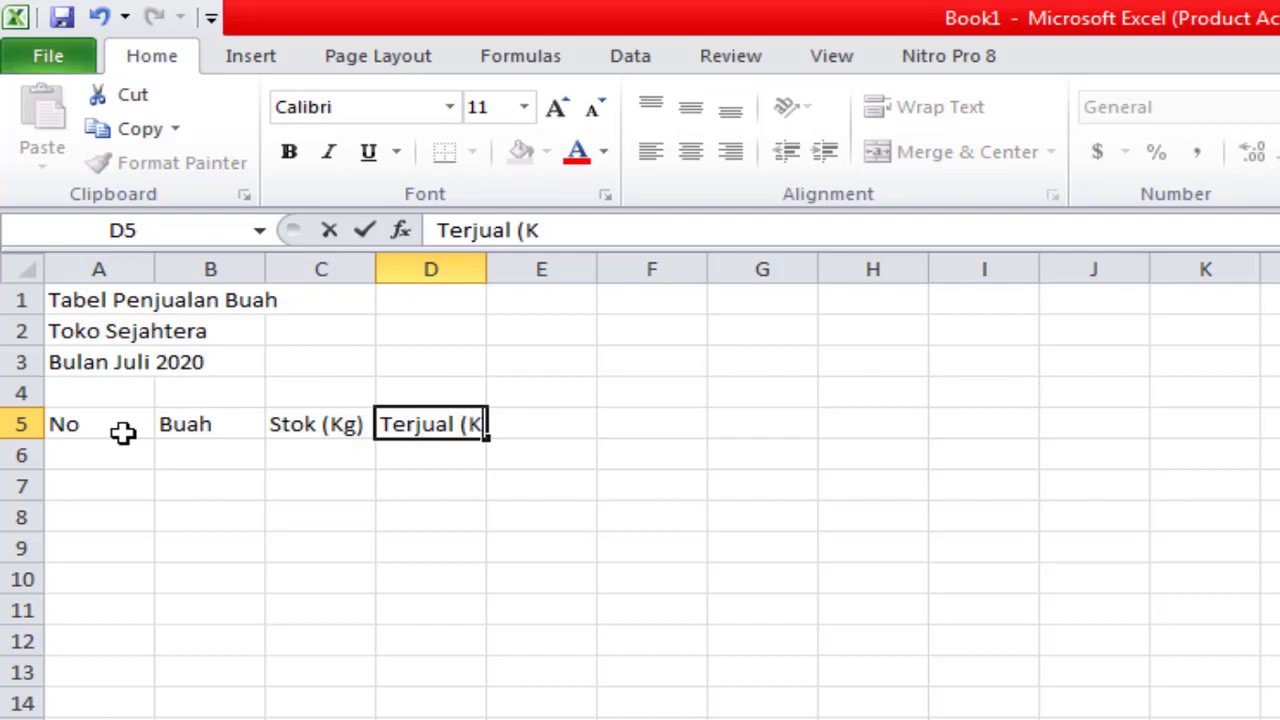
pyautogui.write('g)')
pyautogui.press('Tab')
pyautogui.write('Sisa (')
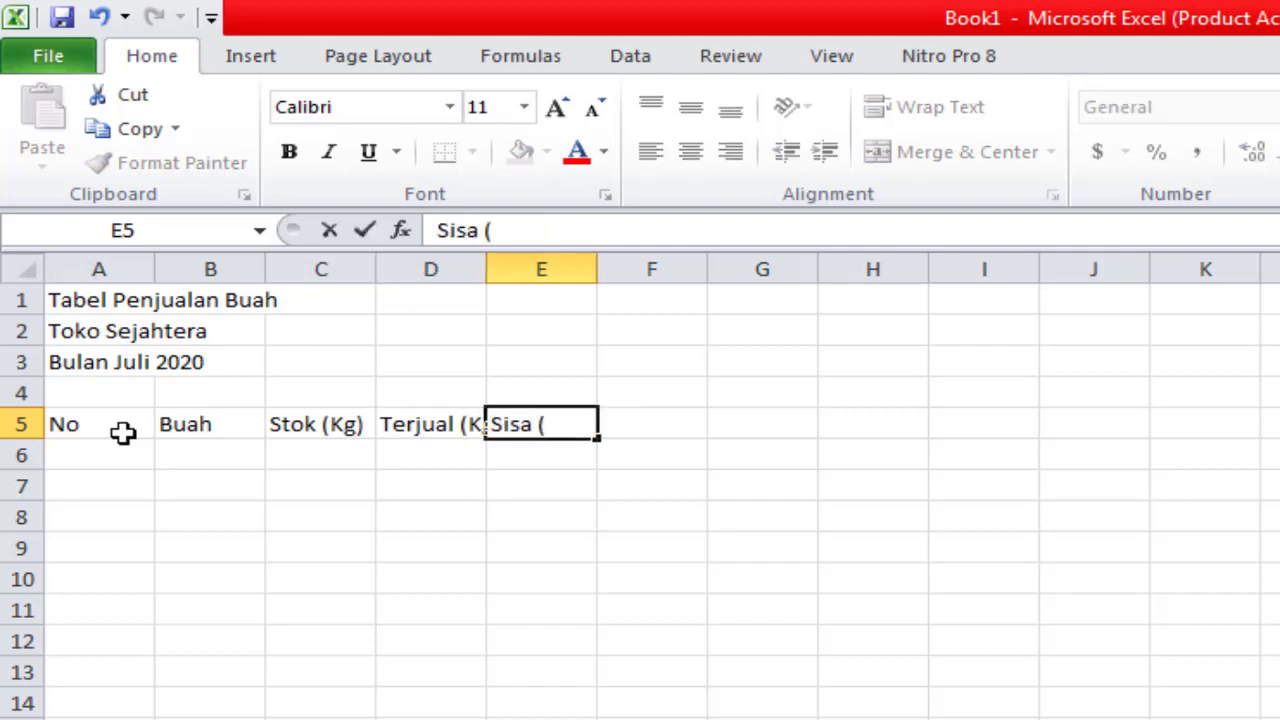
pyautogui.write('Kg)')
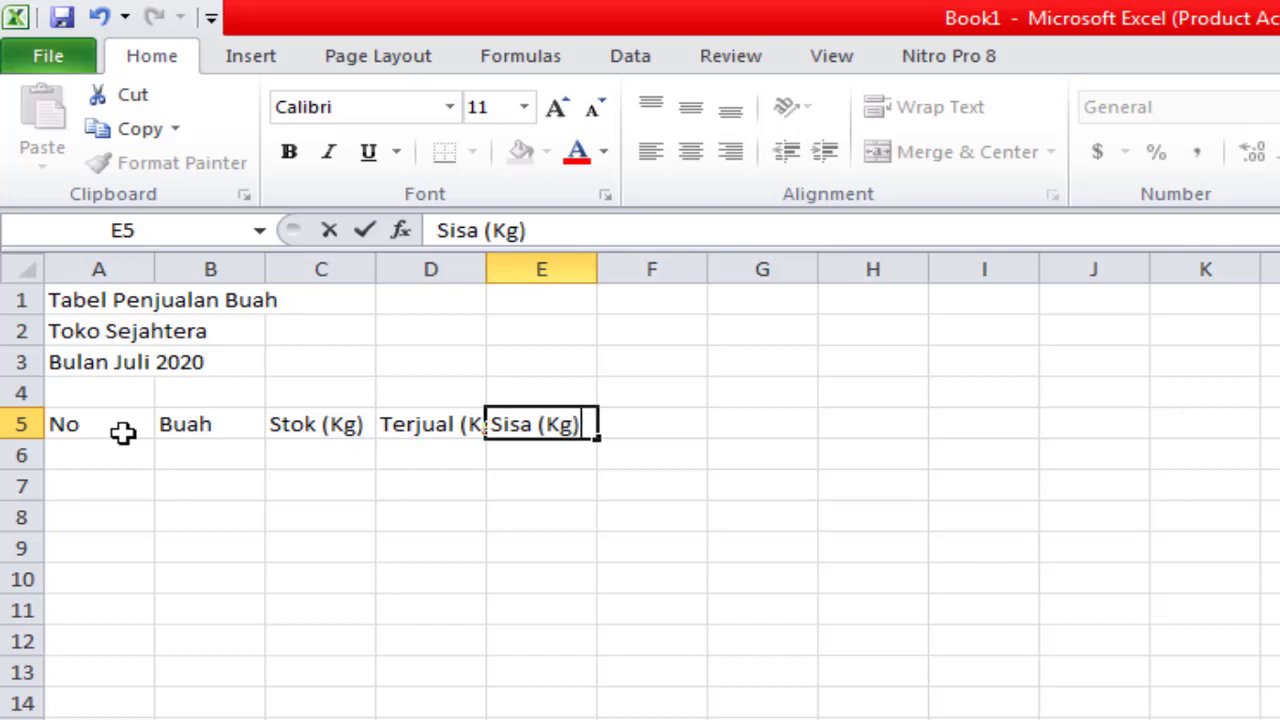
pyautogui.click(230, 556)
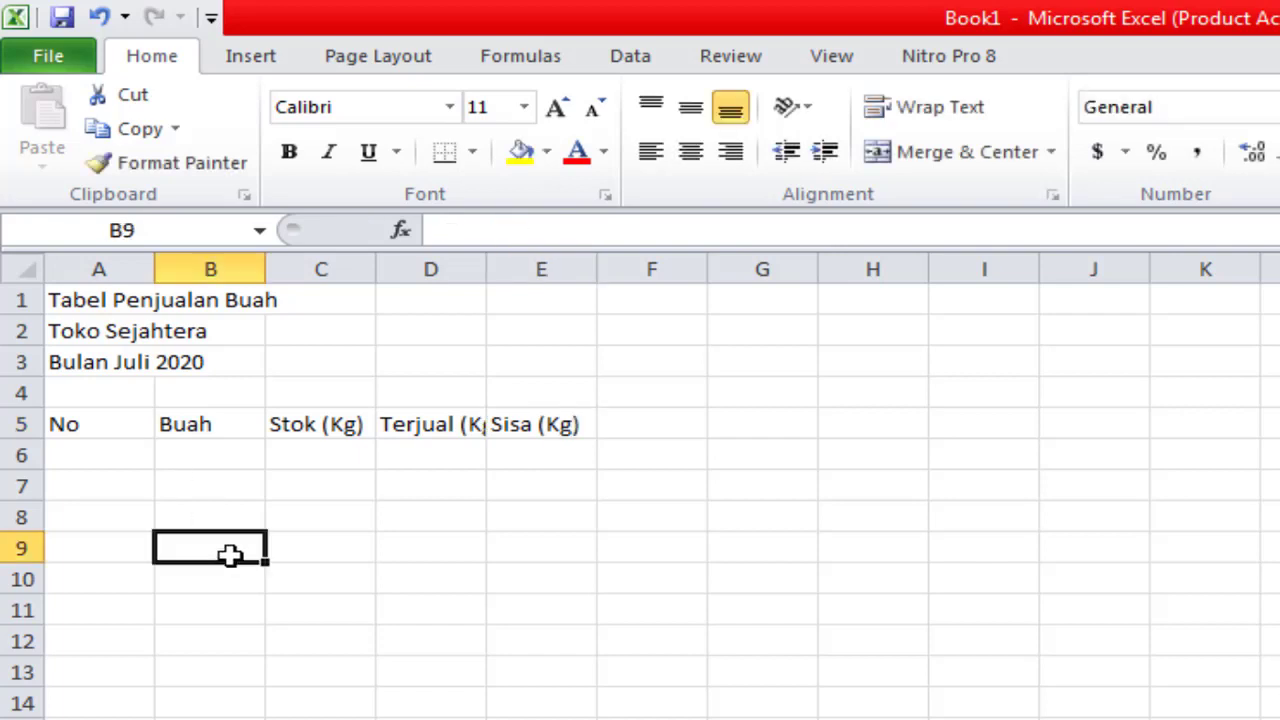
# Enter the row numbers 1, 2 and 3 in cells A6 to A8 under the "No" header
pyautogui.click(133, 459)
pyautogui.write('1')
pyautogui.press('Return')
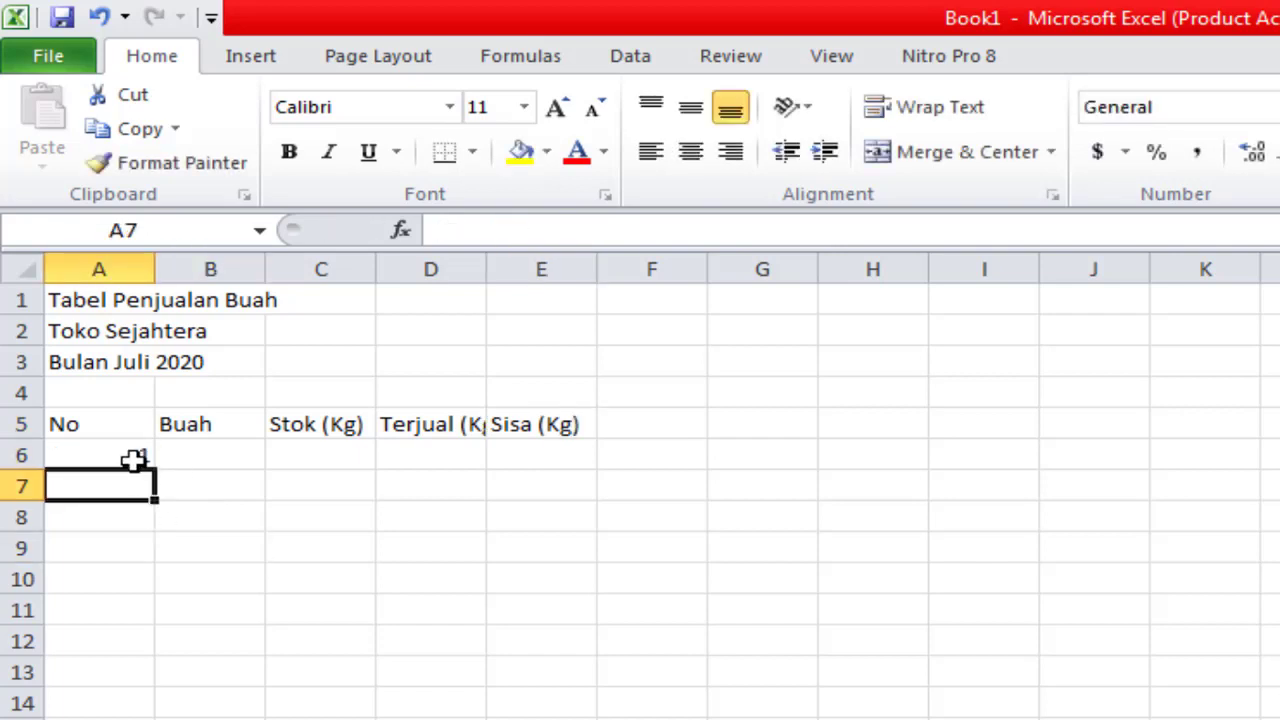
pyautogui.write('2')
pyautogui.press('Return')
pyautogui.write('3')
pyautogui.press('Return')
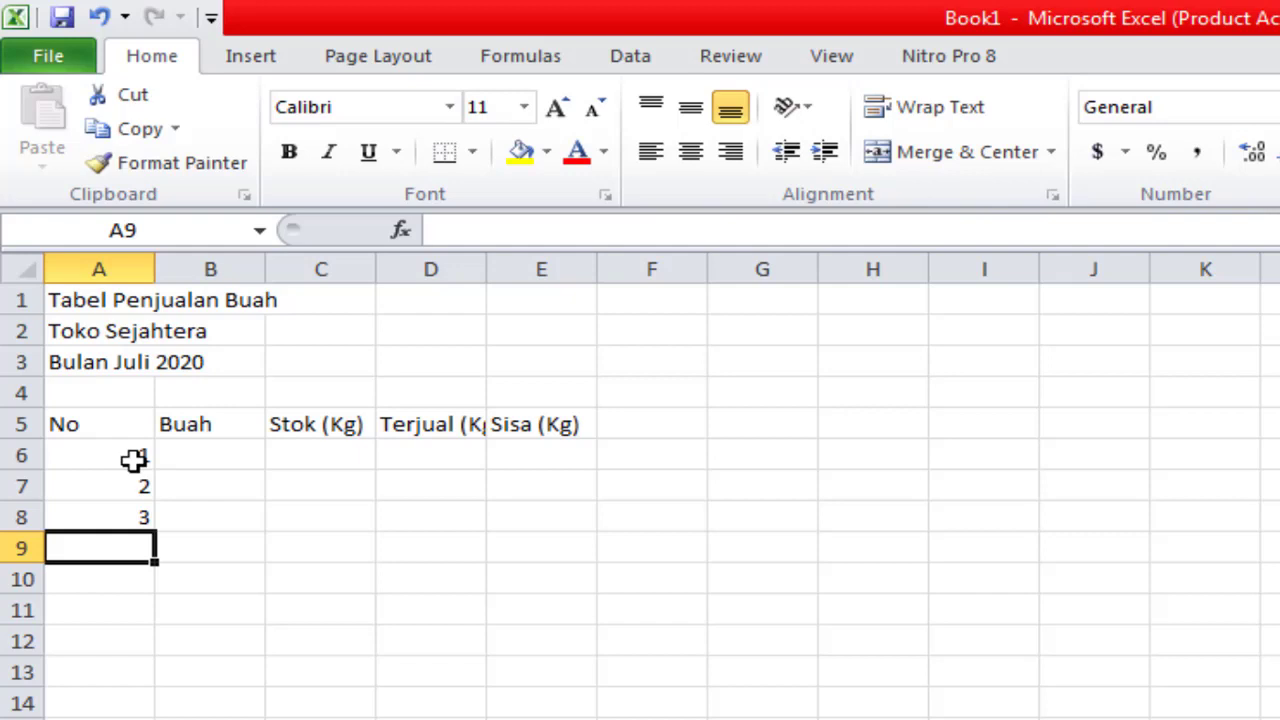
# Extend the number series in A6:A8 down to cell A11 with the fill handle, ending at 6
pyautogui.click(134, 459)
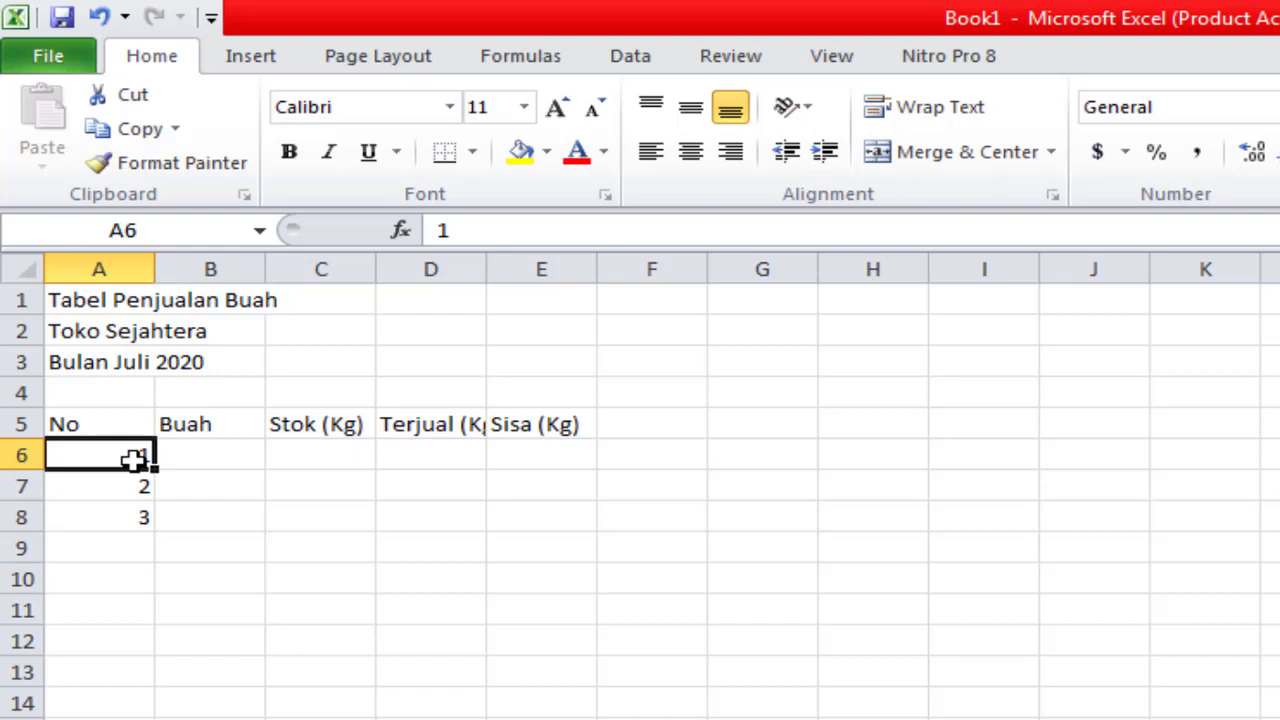
pyautogui.moveTo(134, 459); pyautogui.dragTo(138, 522)
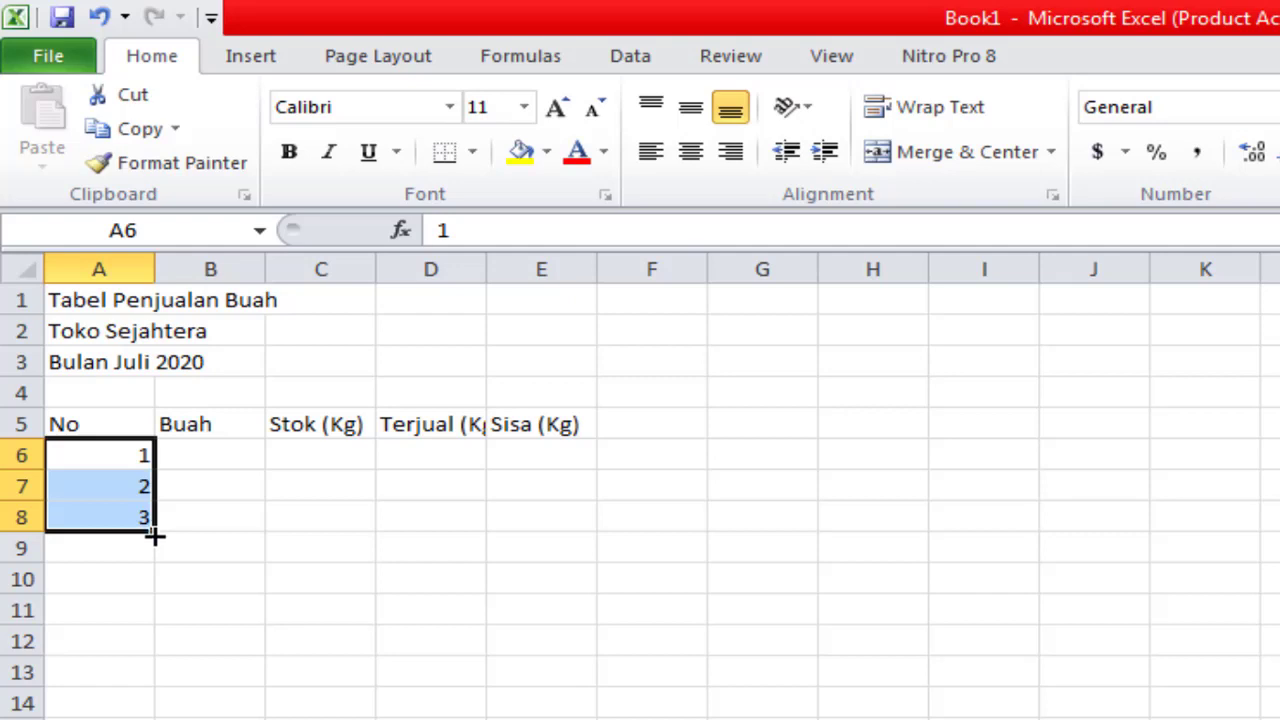
pyautogui.moveTo(151, 536); pyautogui.dragTo(148, 631)
# Fill in the first fruit row with Apel in B6, a stock of 130 in C6 and 70 sold in D6
pyautogui.click(217, 454)
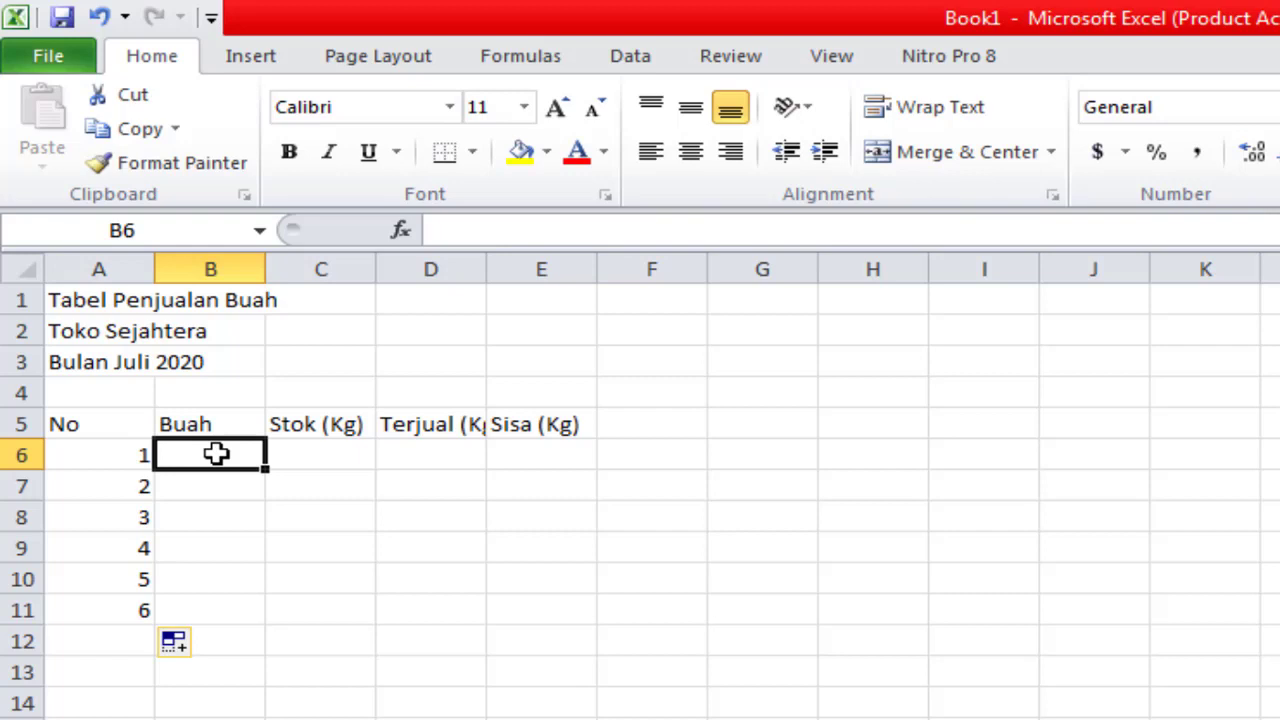
pyautogui.write('A')
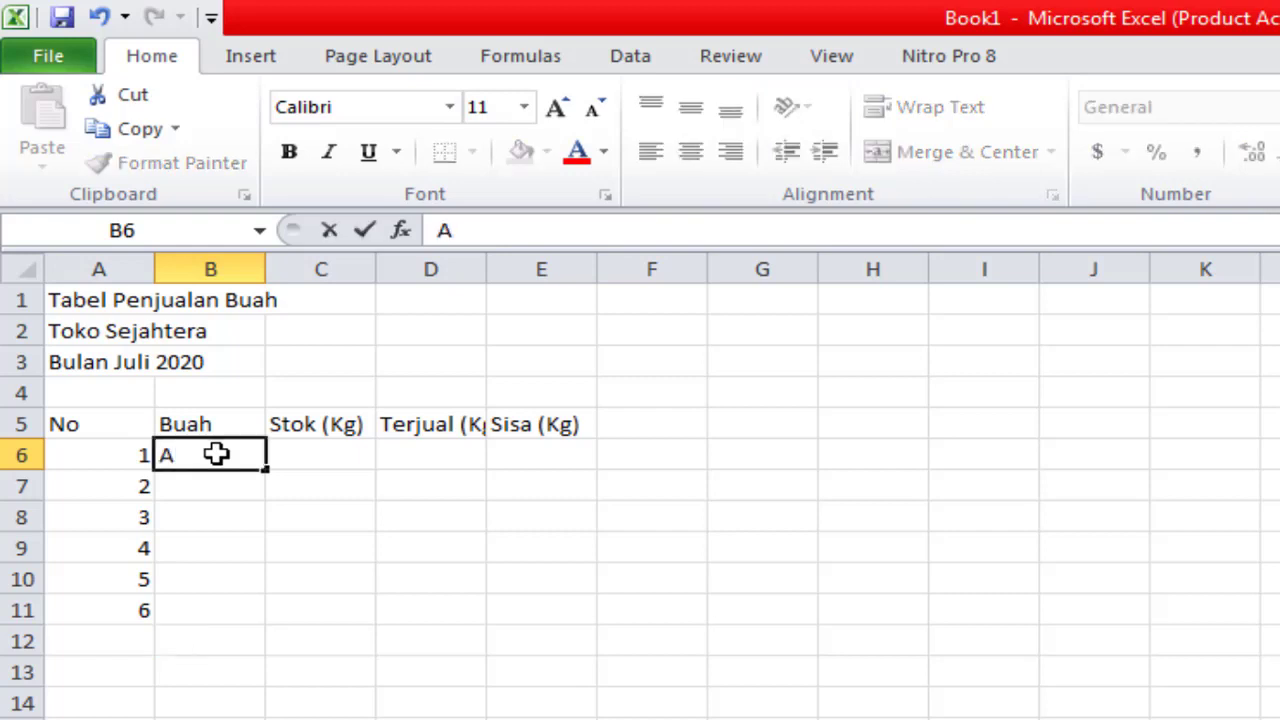
pyautogui.write('pel')
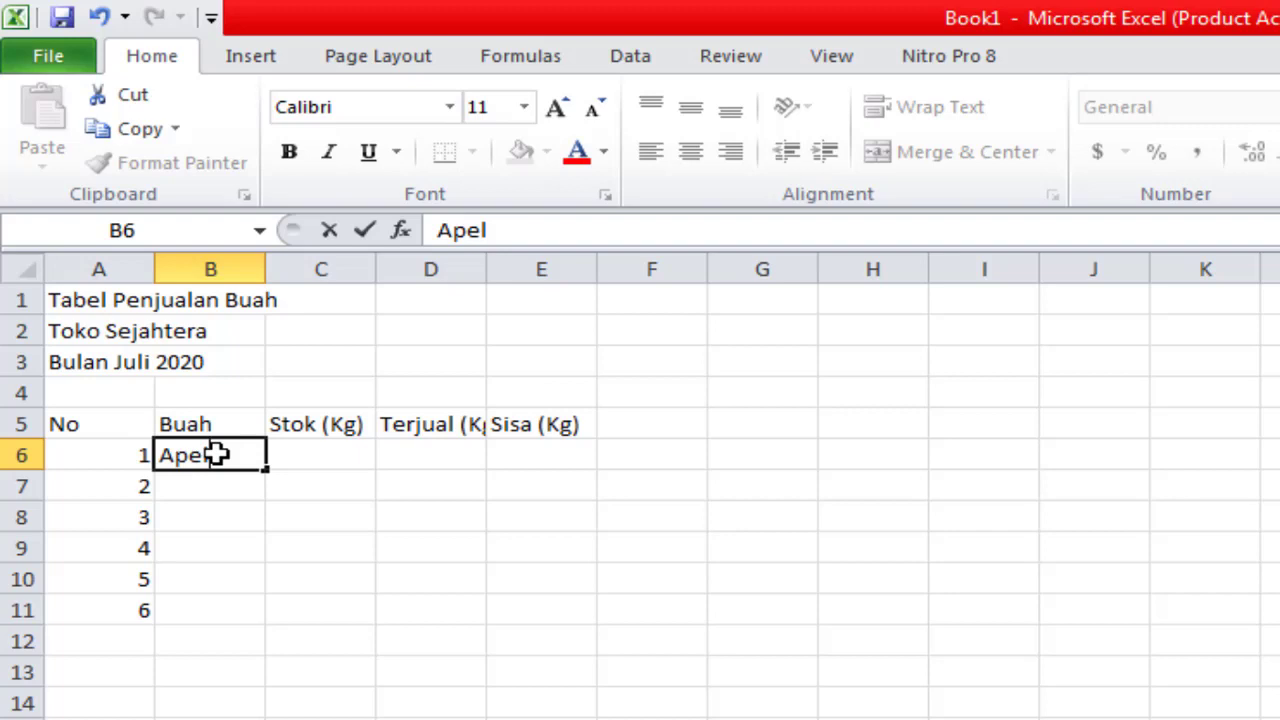
pyautogui.press('Tab')
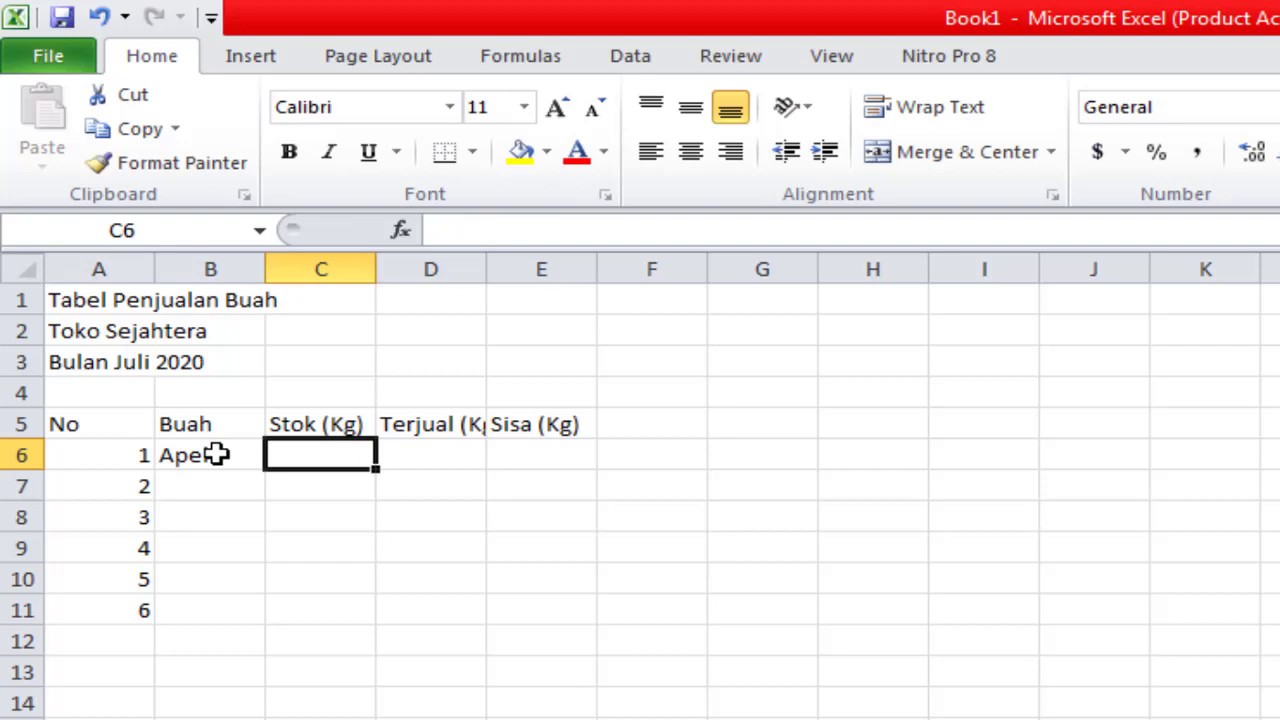
pyautogui.write('130')
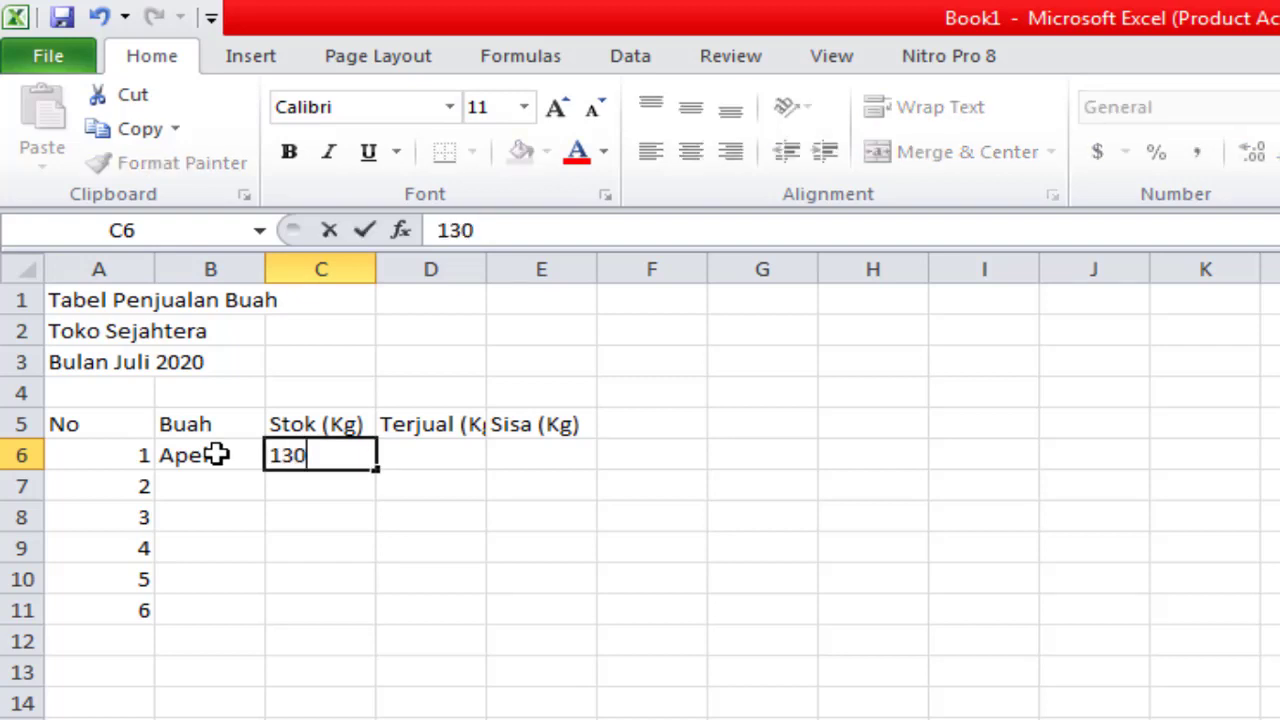
pyautogui.press('Tab')
pyautogui.write('70')
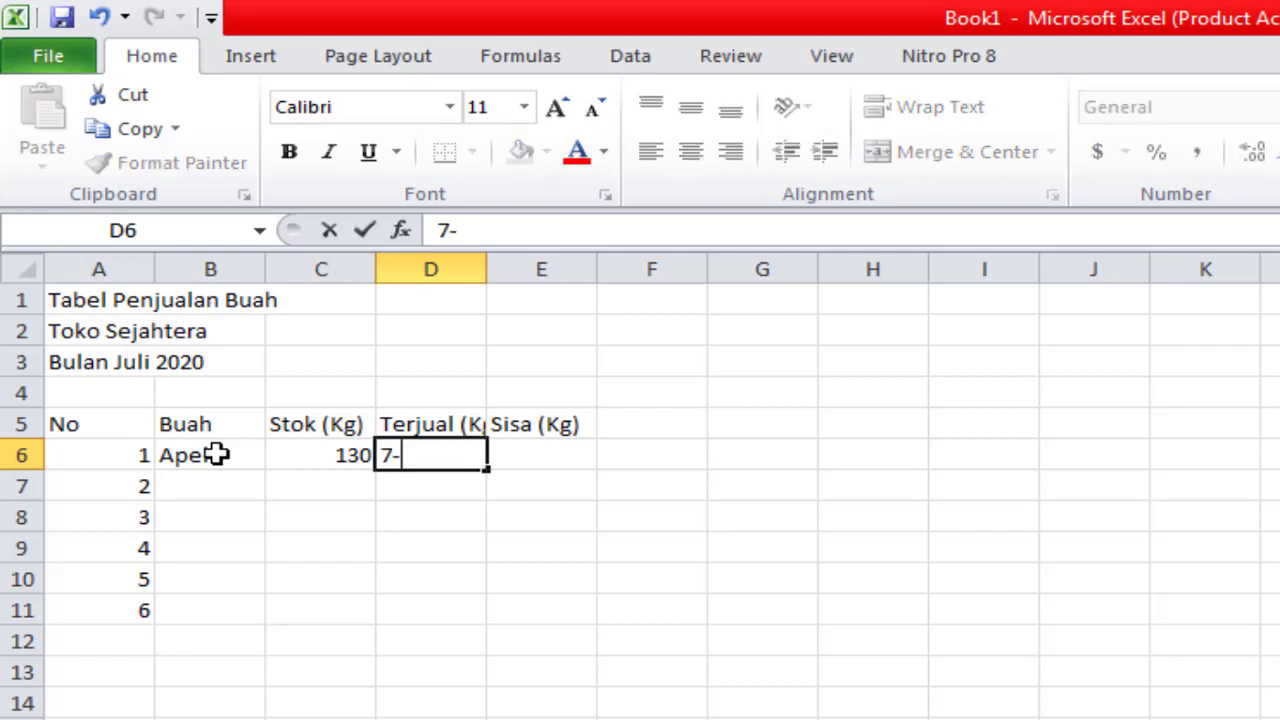
pyautogui.press('Tab')
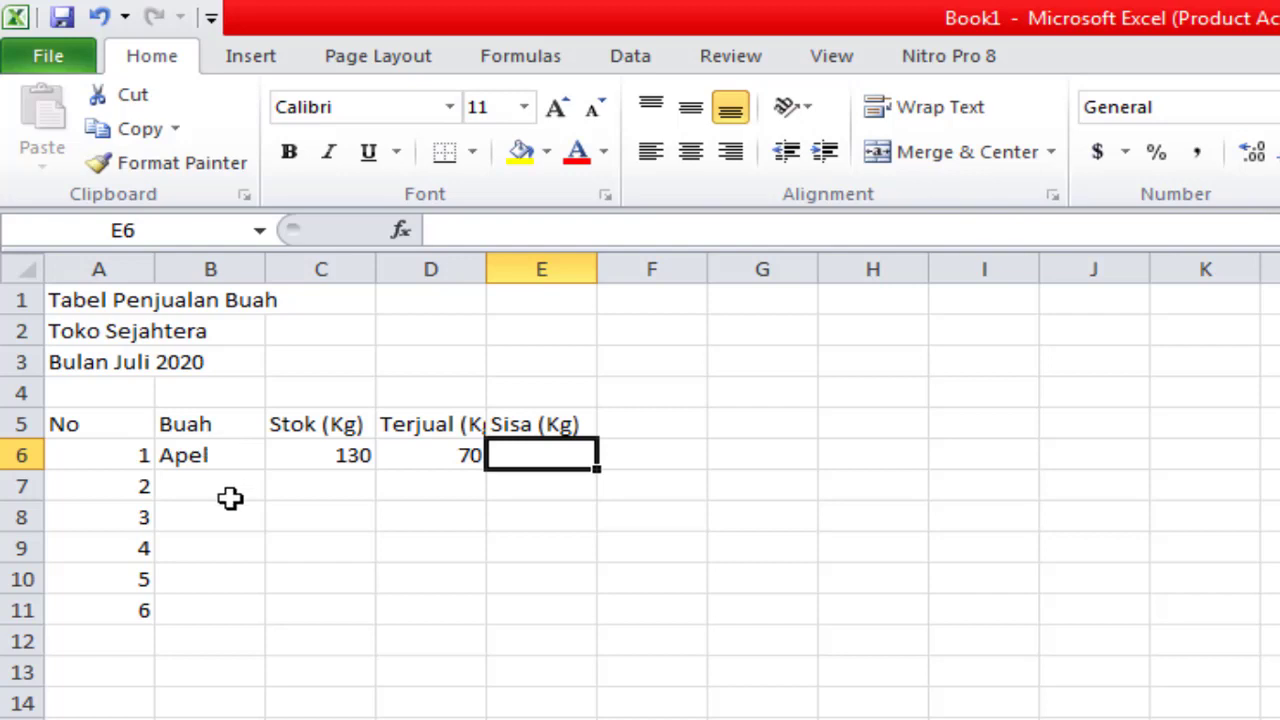
# Enter the fruit names Jeruk, Pepaya and Nanas in cells B7 to B9 of the Buah column
pyautogui.click(230, 498)
pyautogui.write('J')
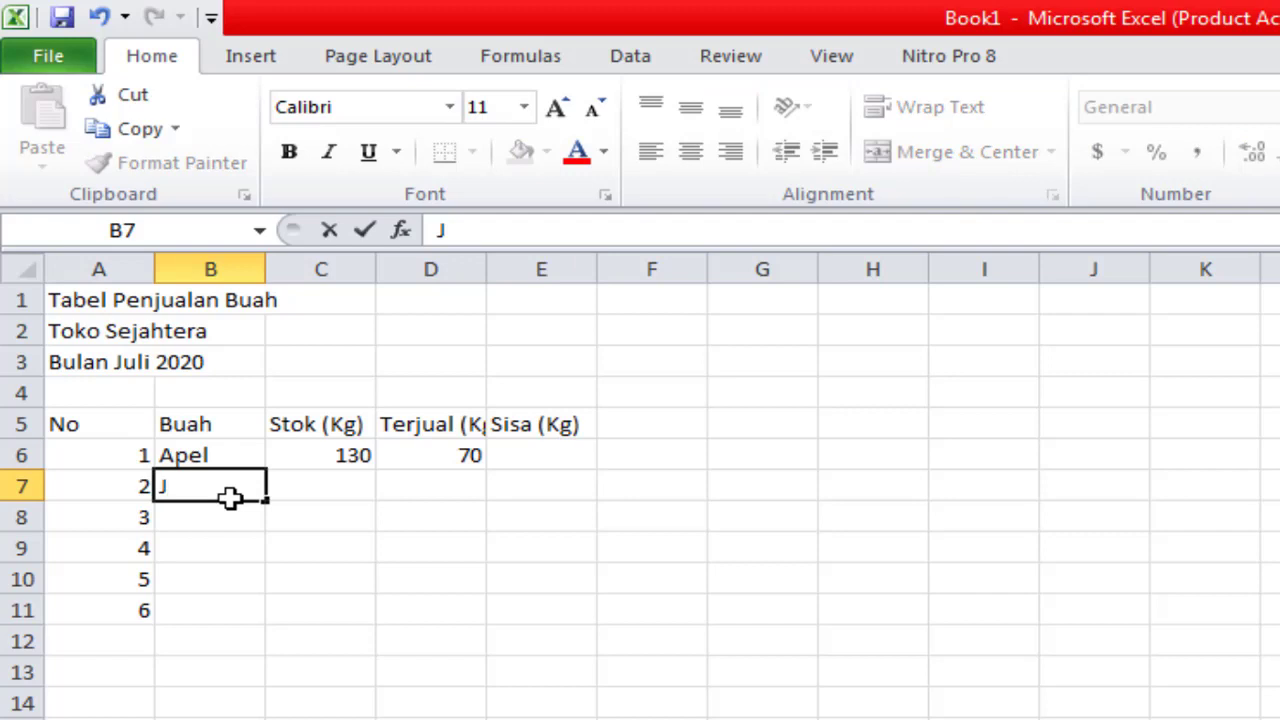
pyautogui.write('eruk')
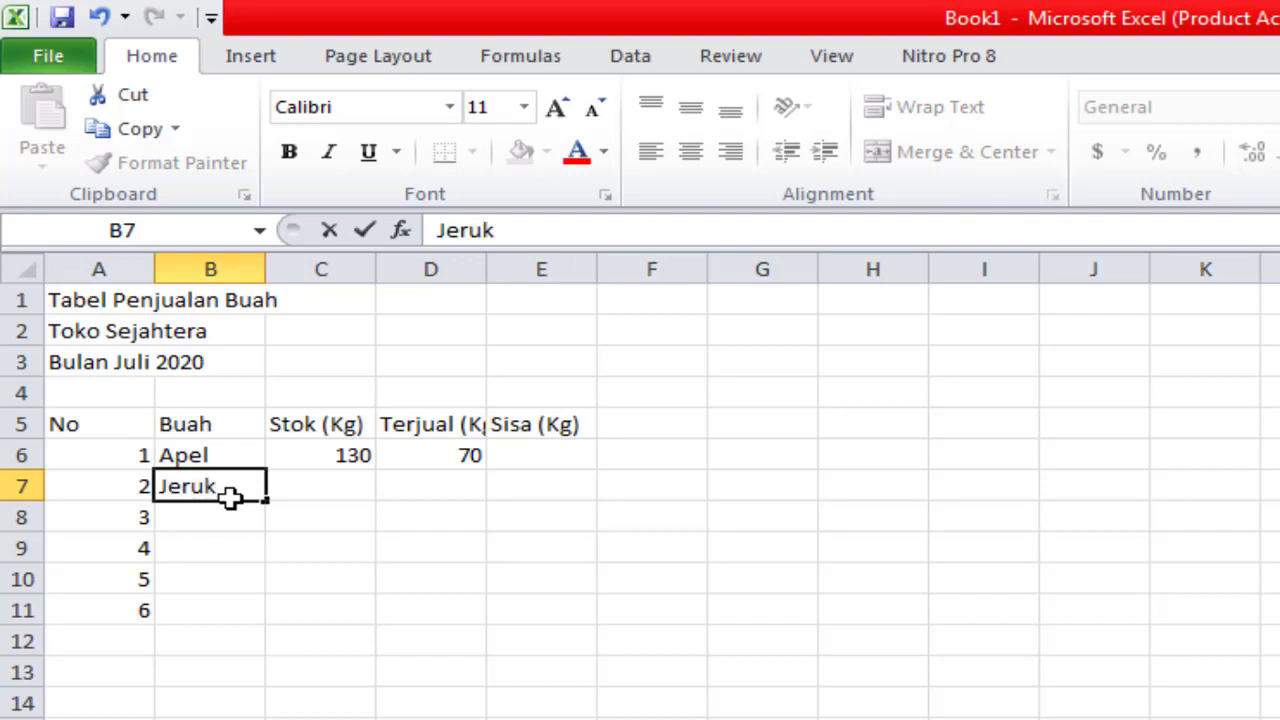
pyautogui.press('Return')
pyautogui.write('Pepaya')
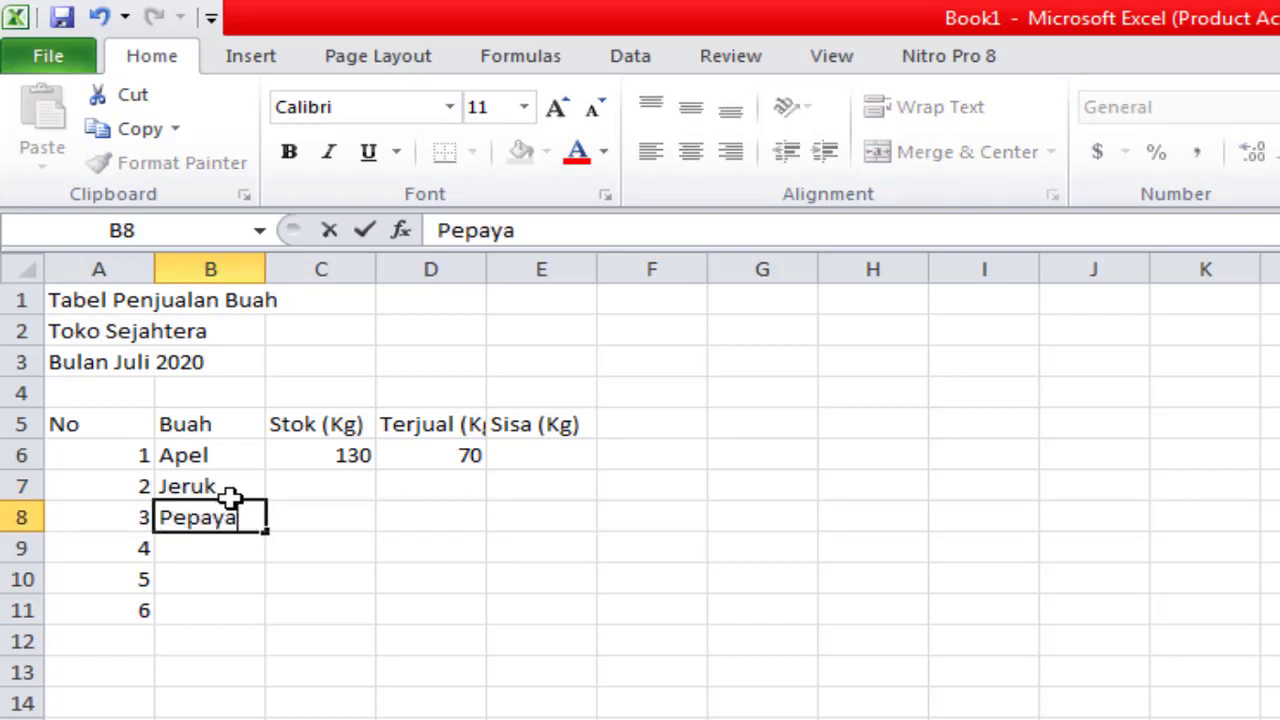
pyautogui.press('Return')
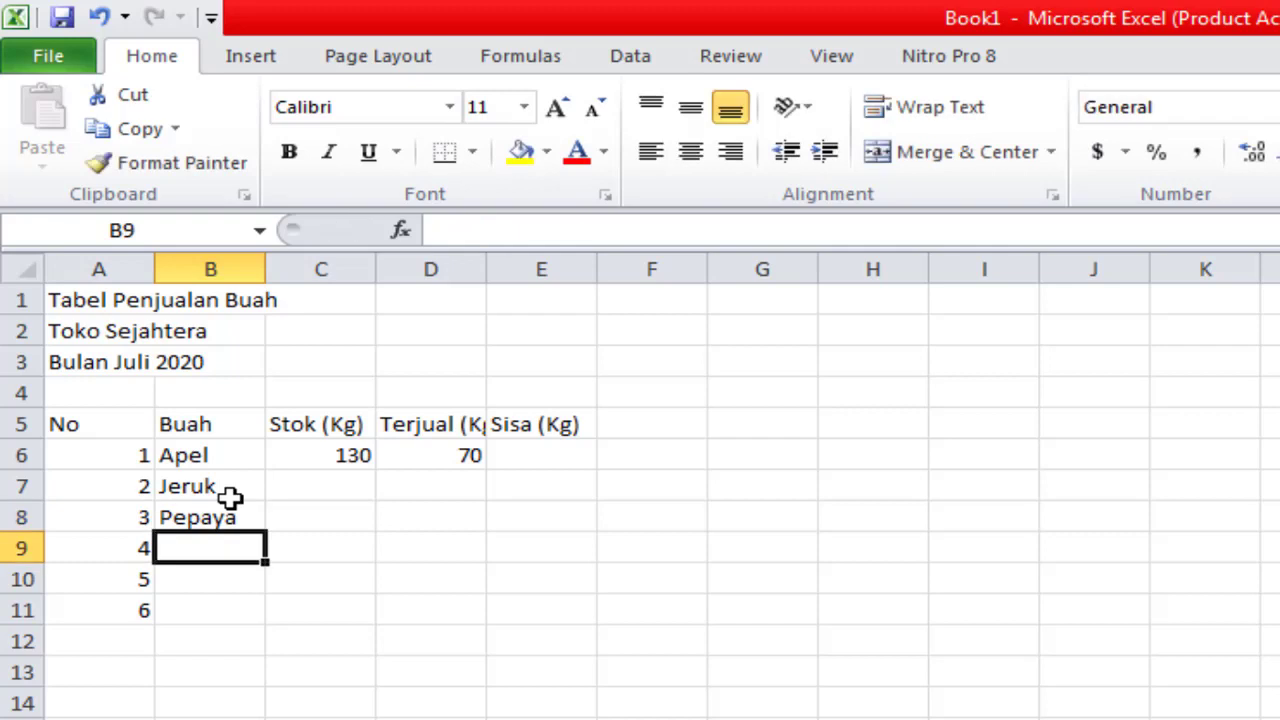
pyautogui.write('M')
pyautogui.write('s')
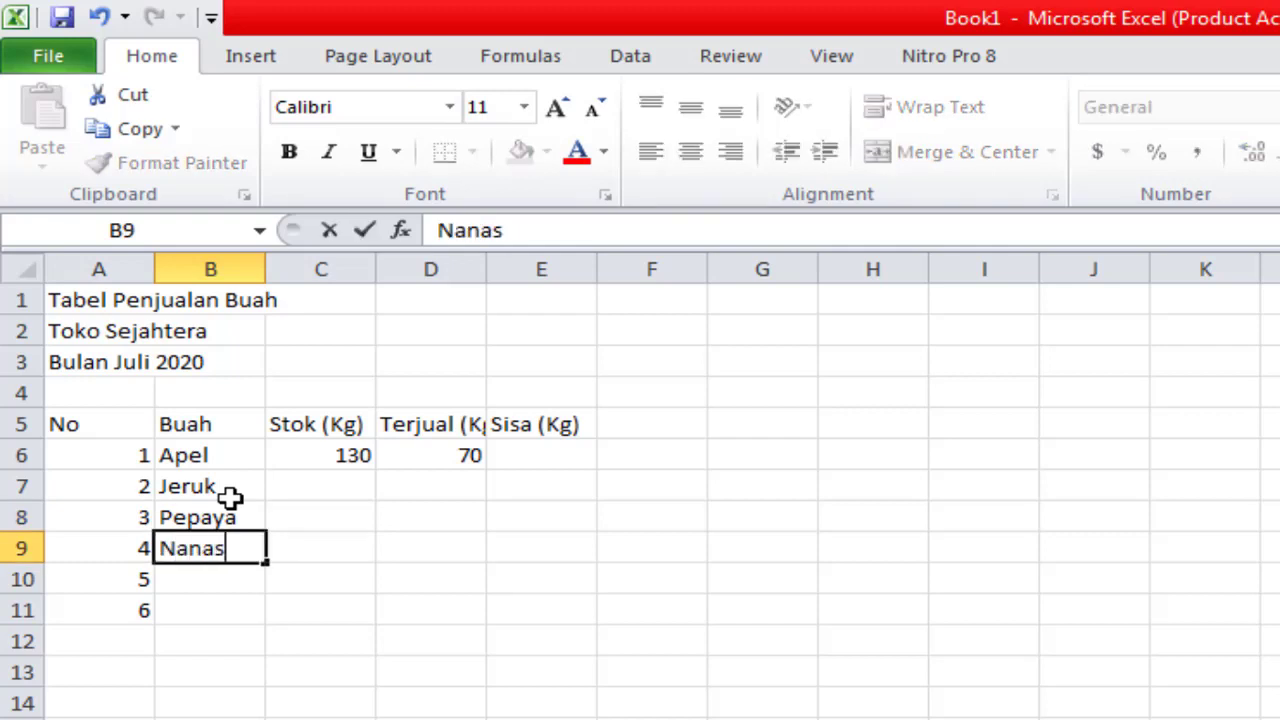
pyautogui.press('Return')
# Complete the Buah column with Durian in B10 and Mangga in B11
pyautogui.write('Durian')
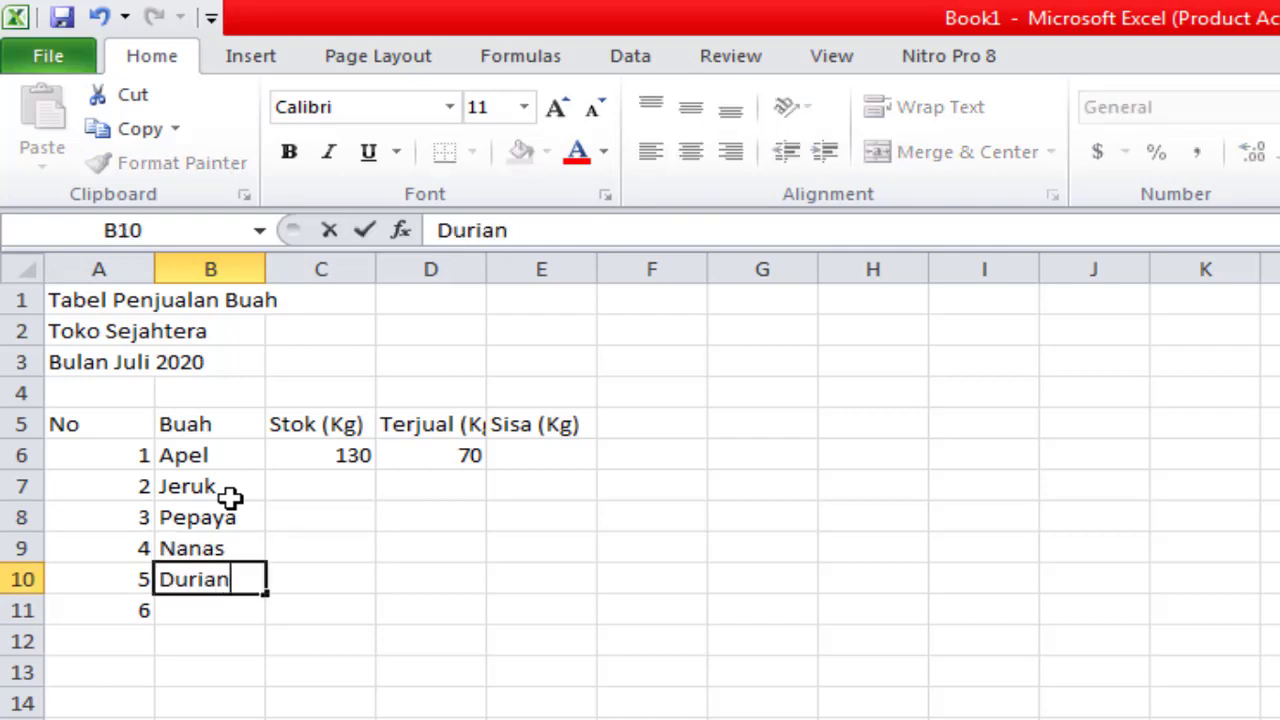
pyautogui.press('Return')
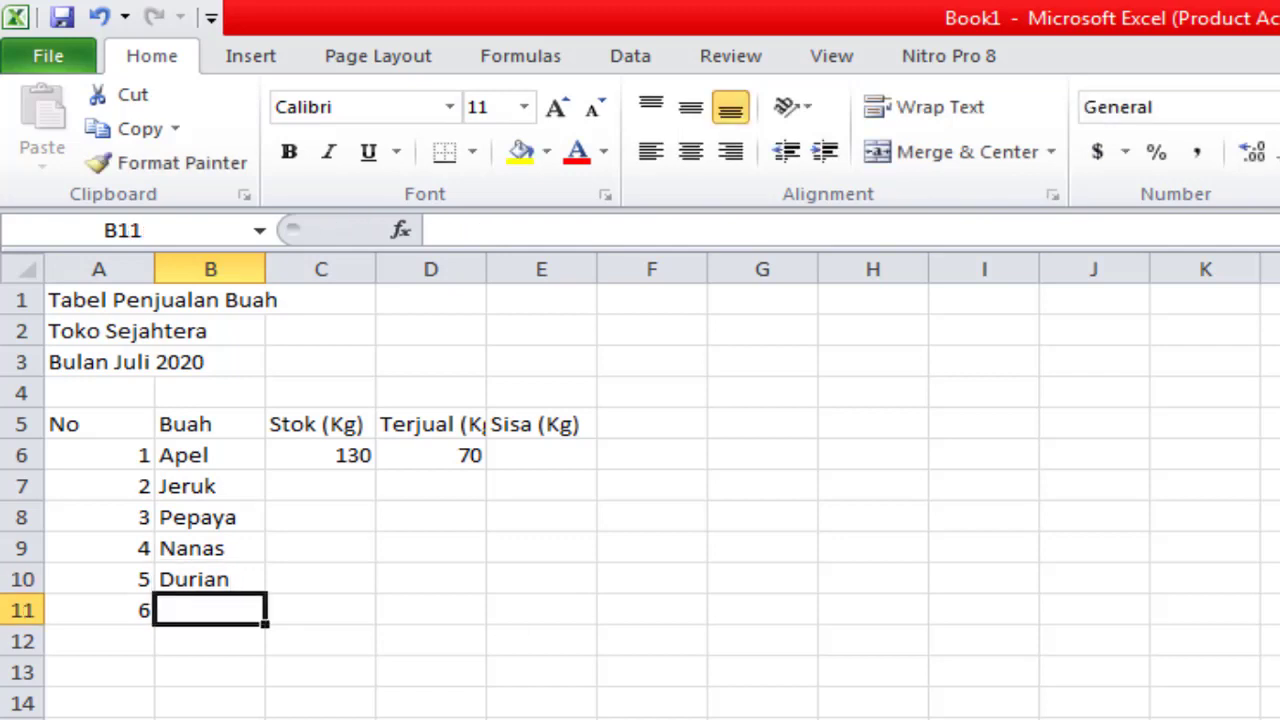
pyautogui.hotkey('alt', 'Tab')
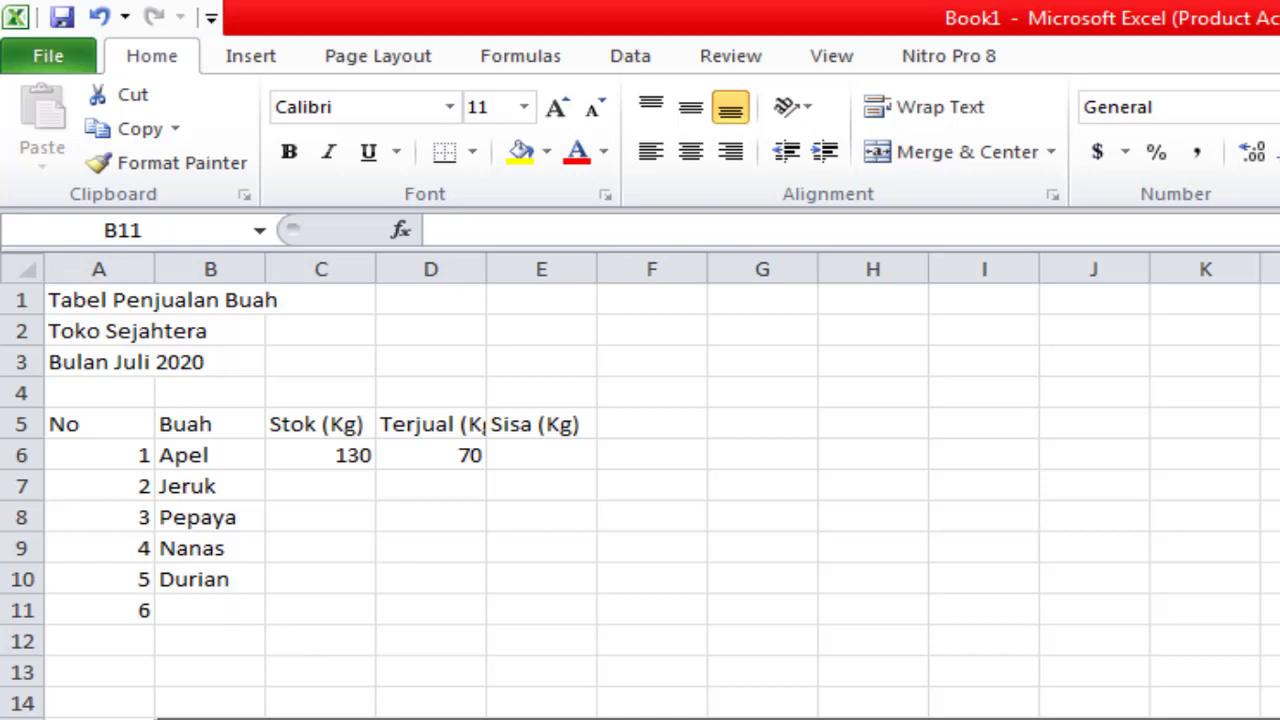
pyautogui.click(238, 618)
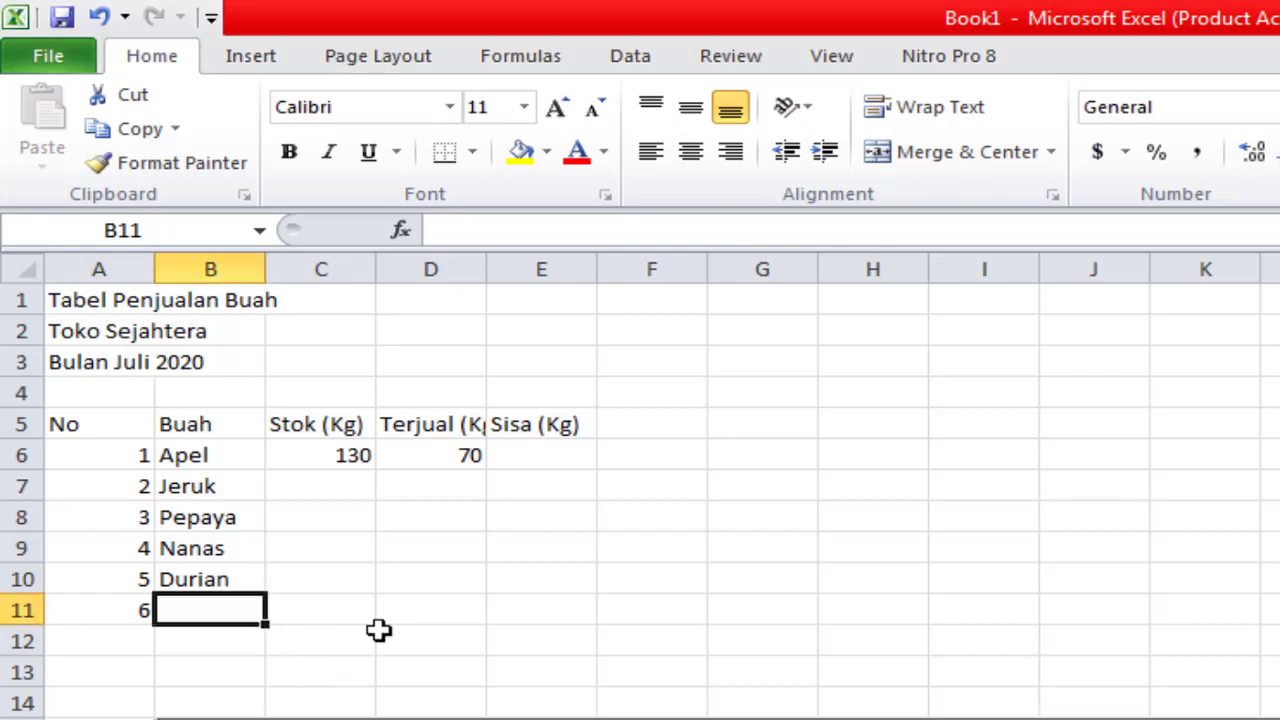
pyautogui.write('Mangga')
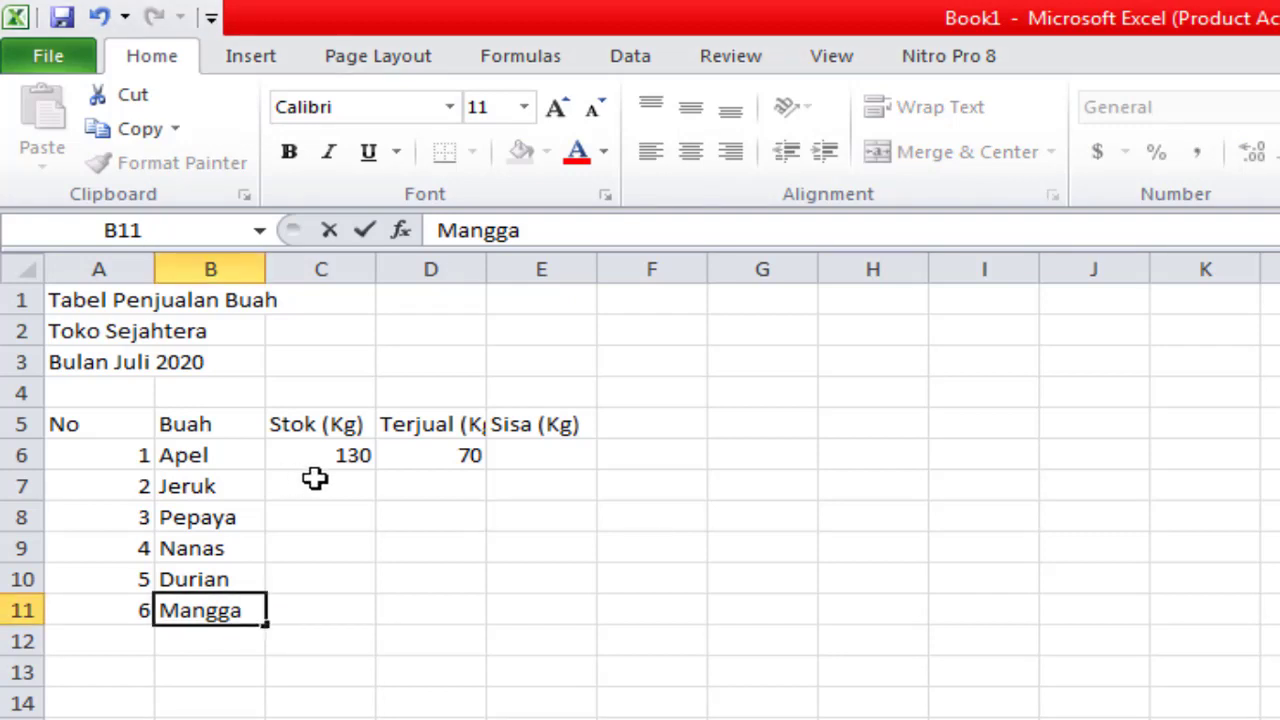
# Enter the stock values 170 for Jeruk in C7 and 130 for Pepaya in C8
pyautogui.click(314, 482)
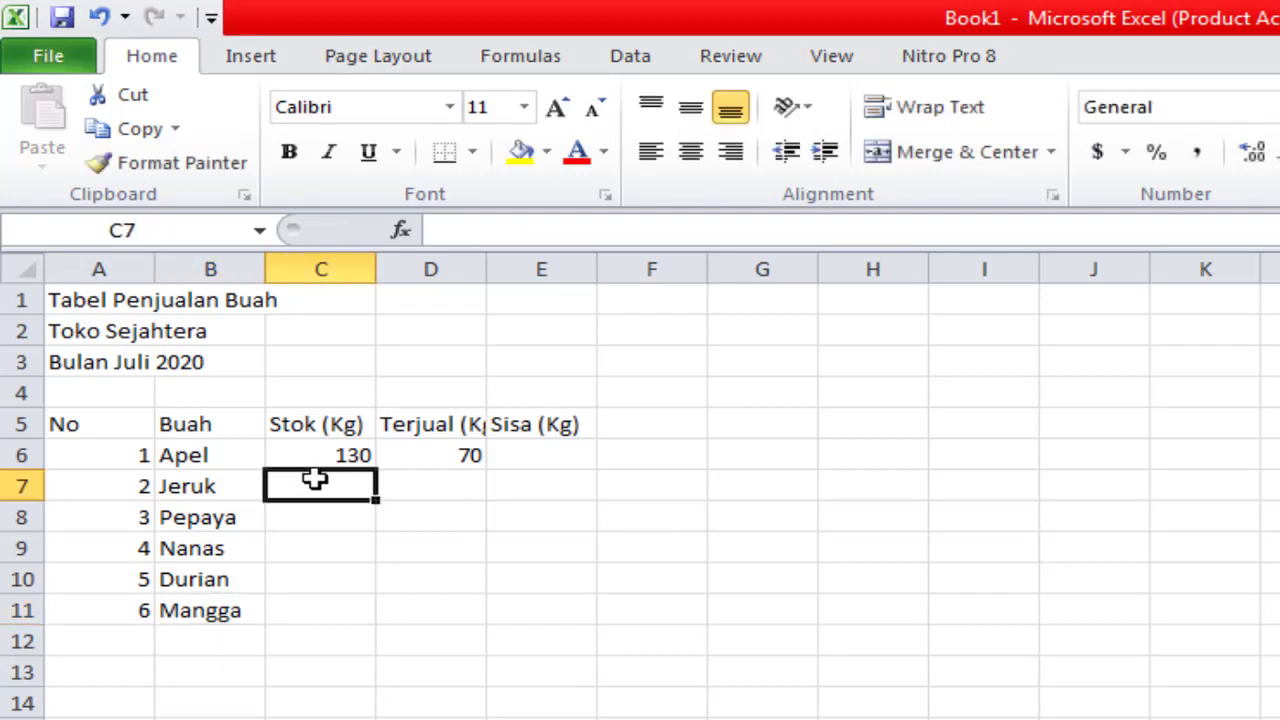
pyautogui.write('170')
pyautogui.press('Return')
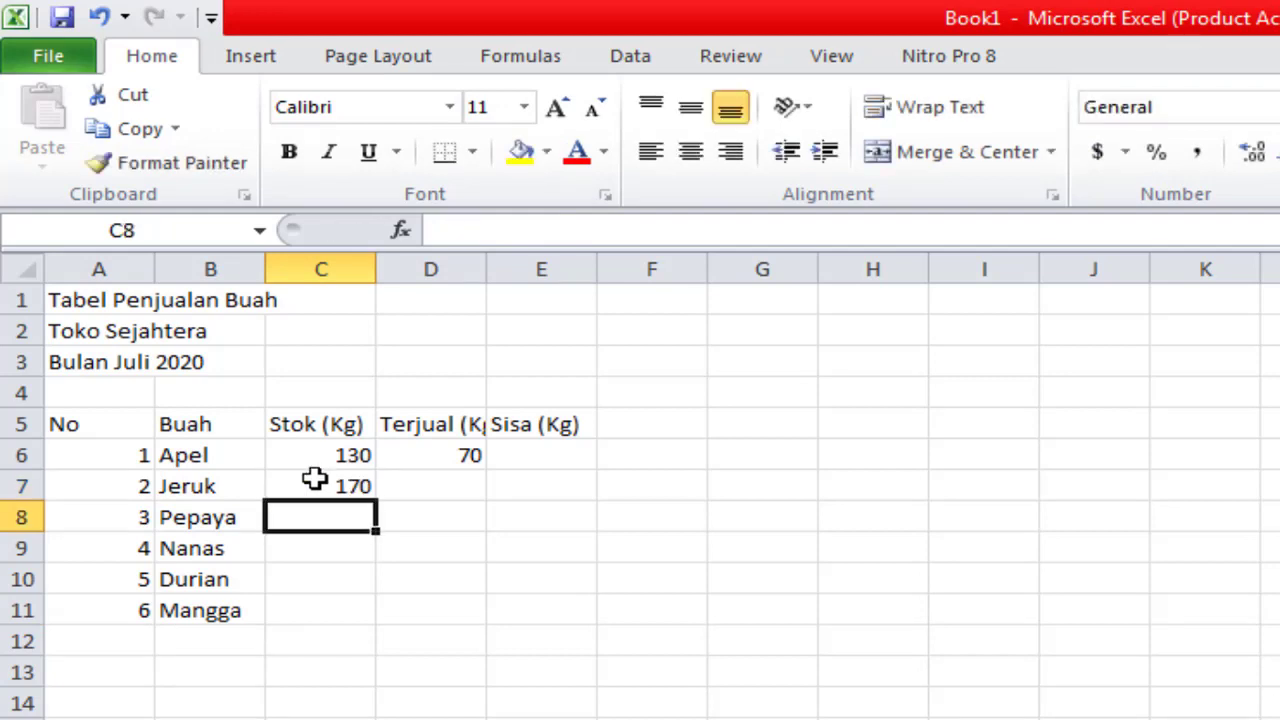
pyautogui.write('130')
pyautogui.press('Return')
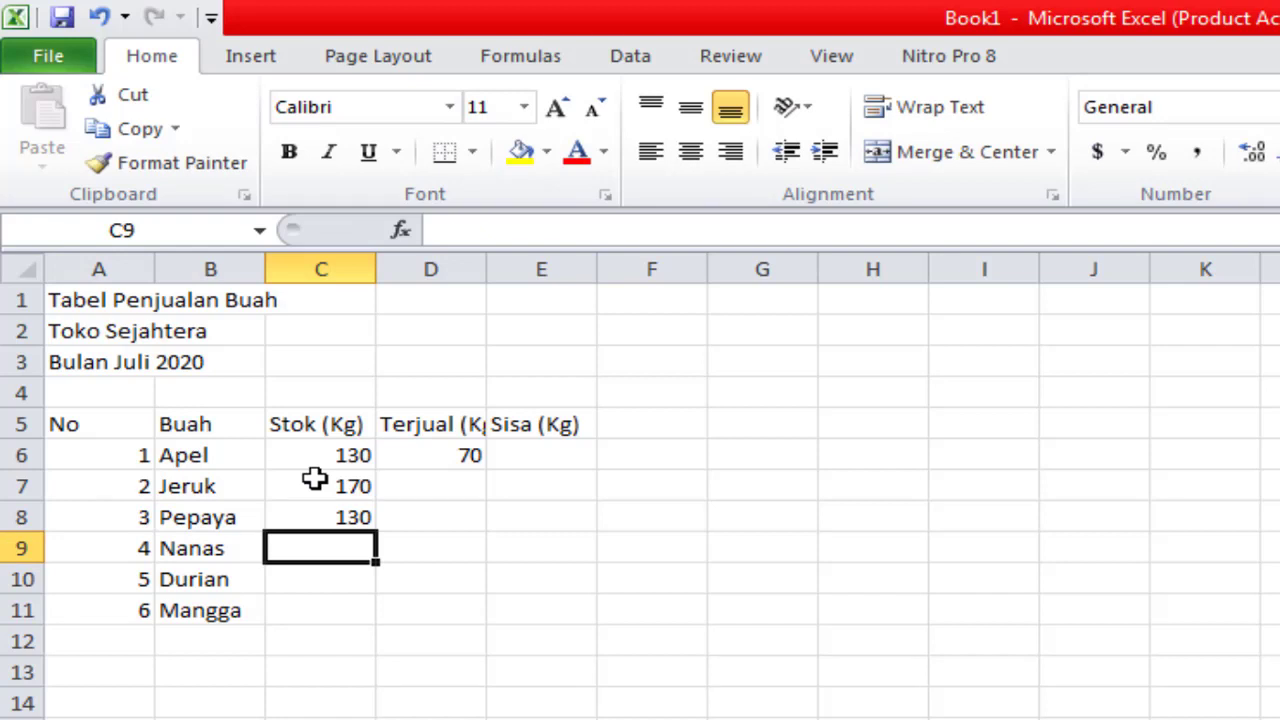
pyautogui.press('Up')
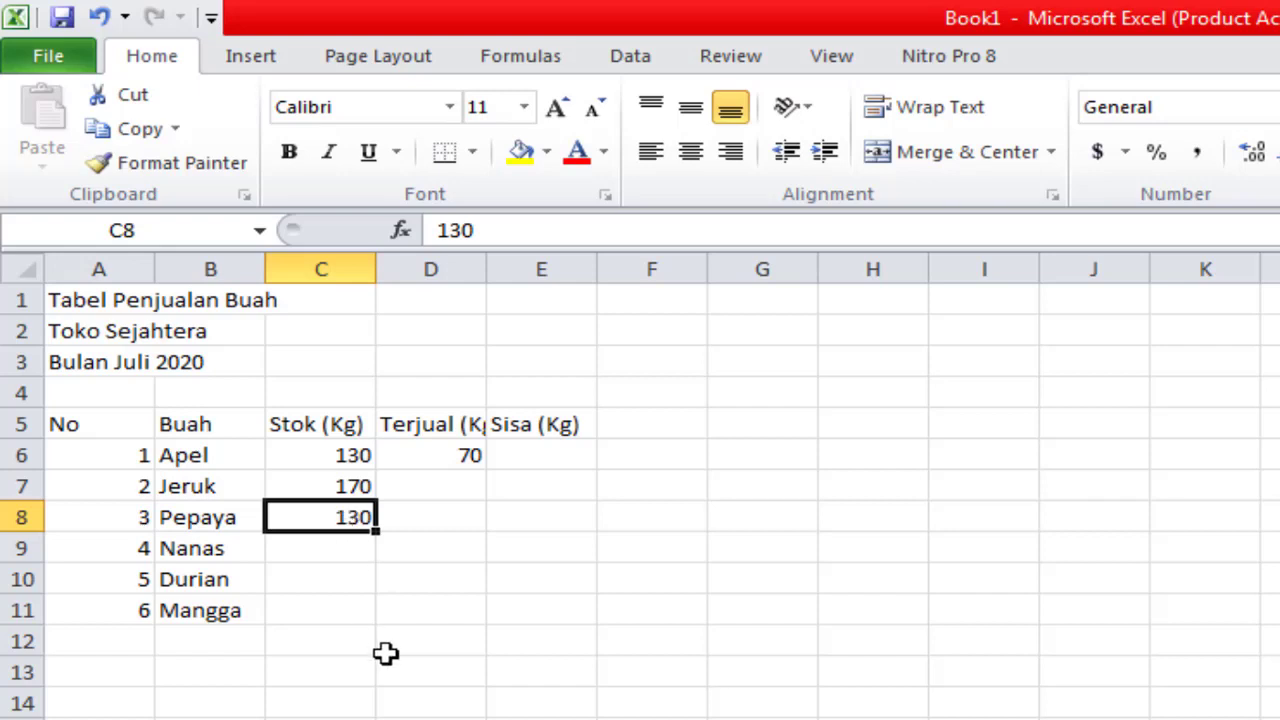
pyautogui.write('1')
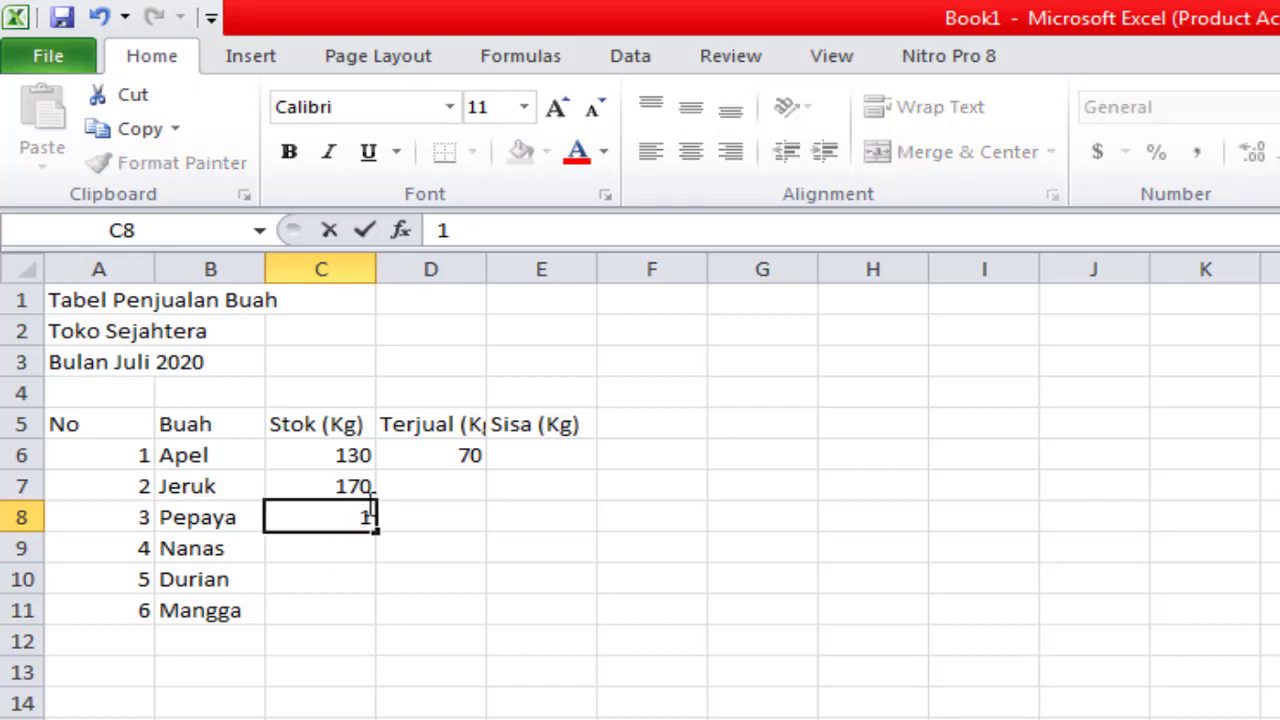
pyautogui.hotkey('ctrl', 'z')
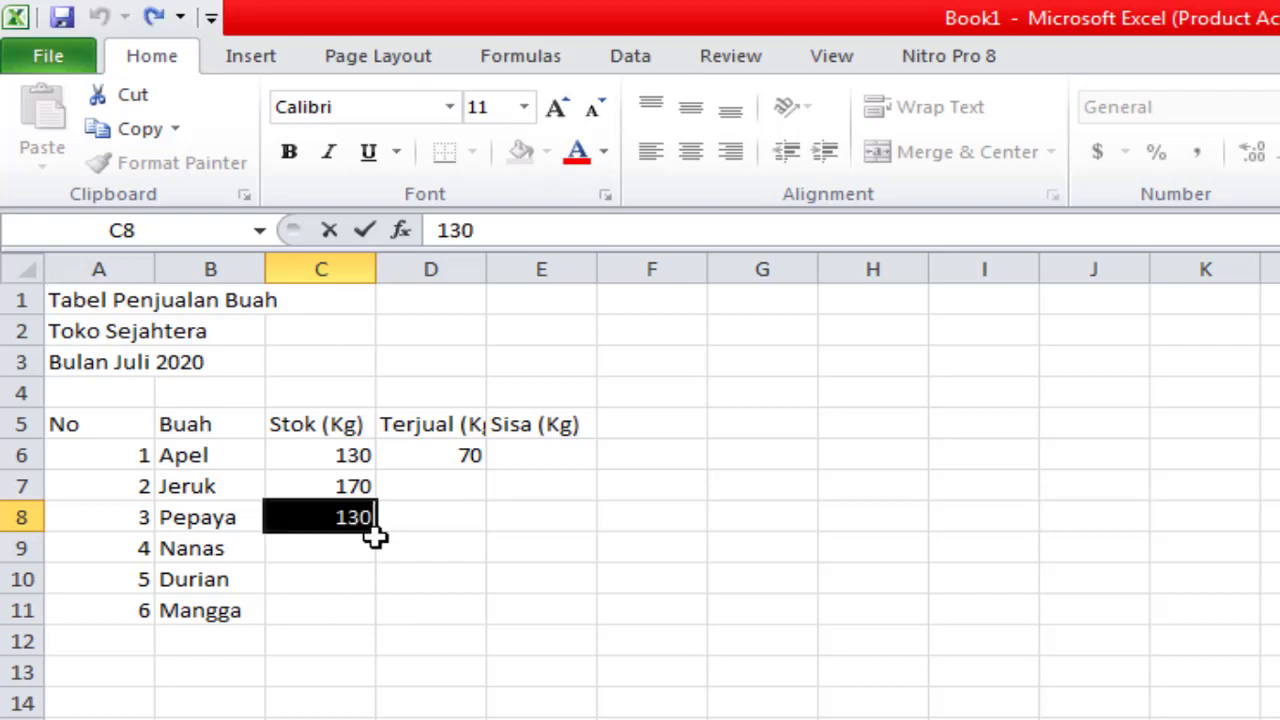
pyautogui.press('Return')
# Edit only the middle digit inside cell C8 to make the Pepaya stock 110, and undo that change
pyautogui.click(344, 513)
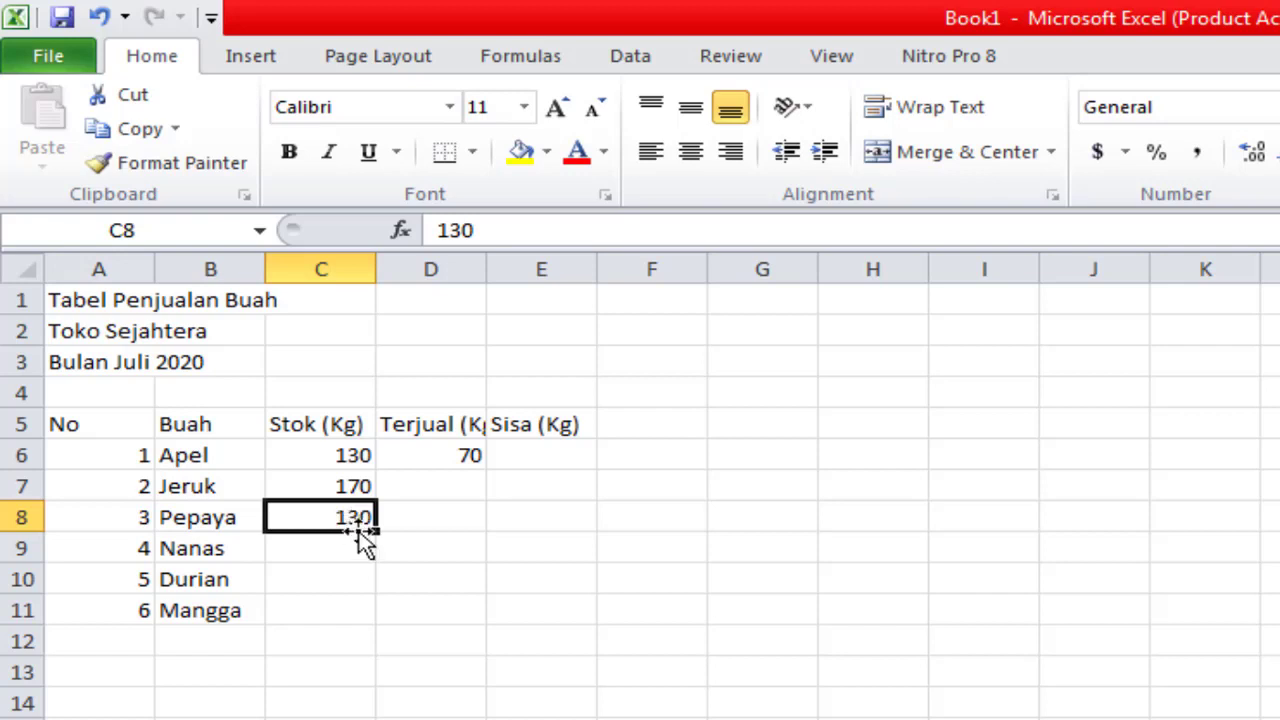
pyautogui.doubleClick(358, 518)
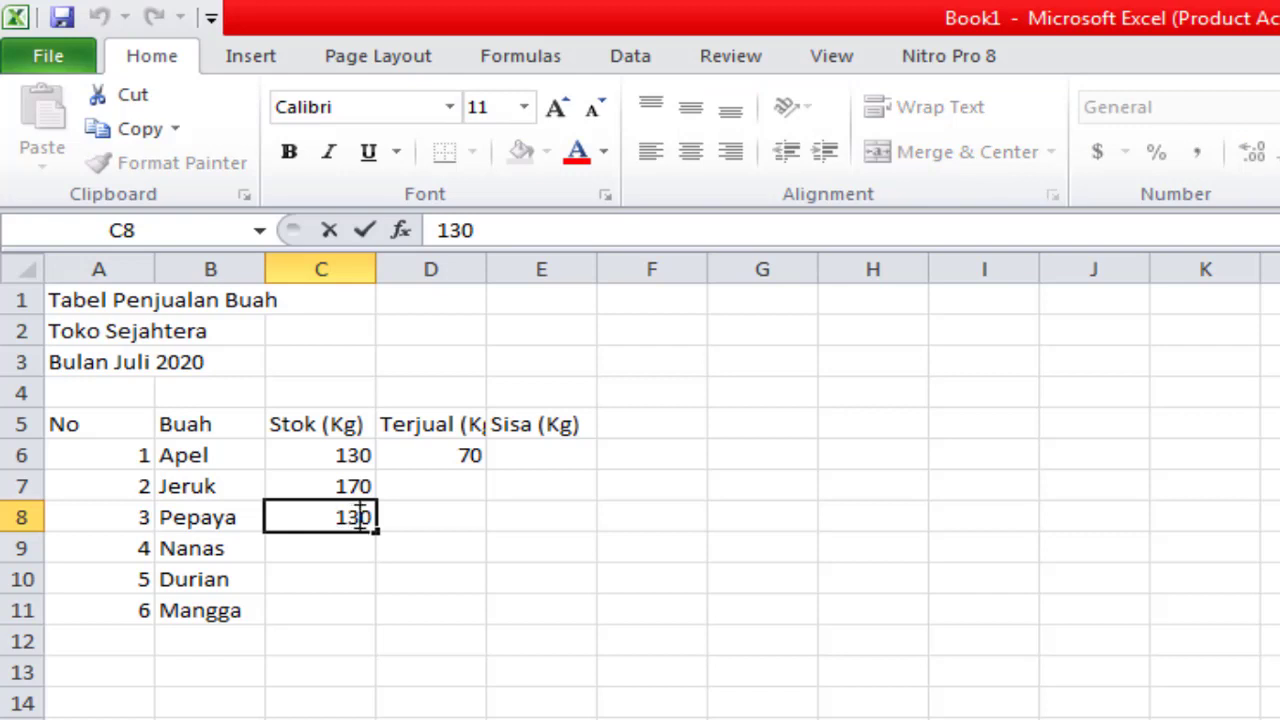
pyautogui.press('BackSpace')
pyautogui.write('1')
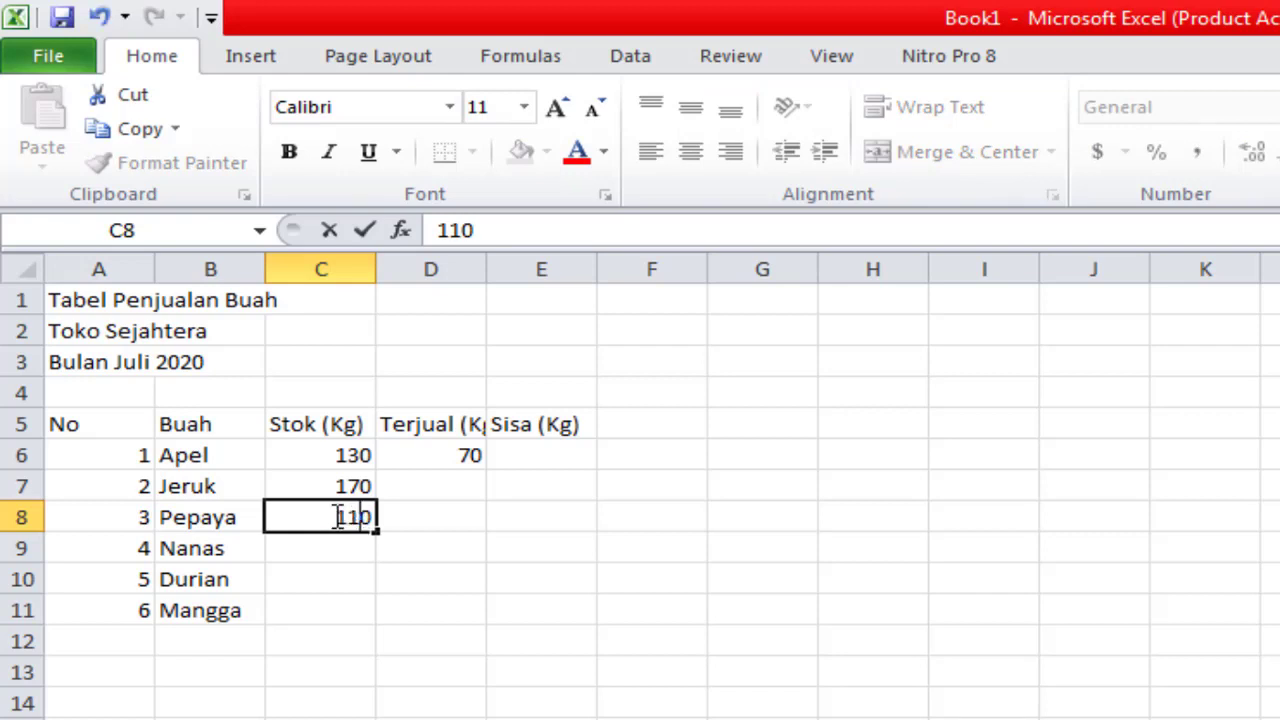
pyautogui.click(362, 574)
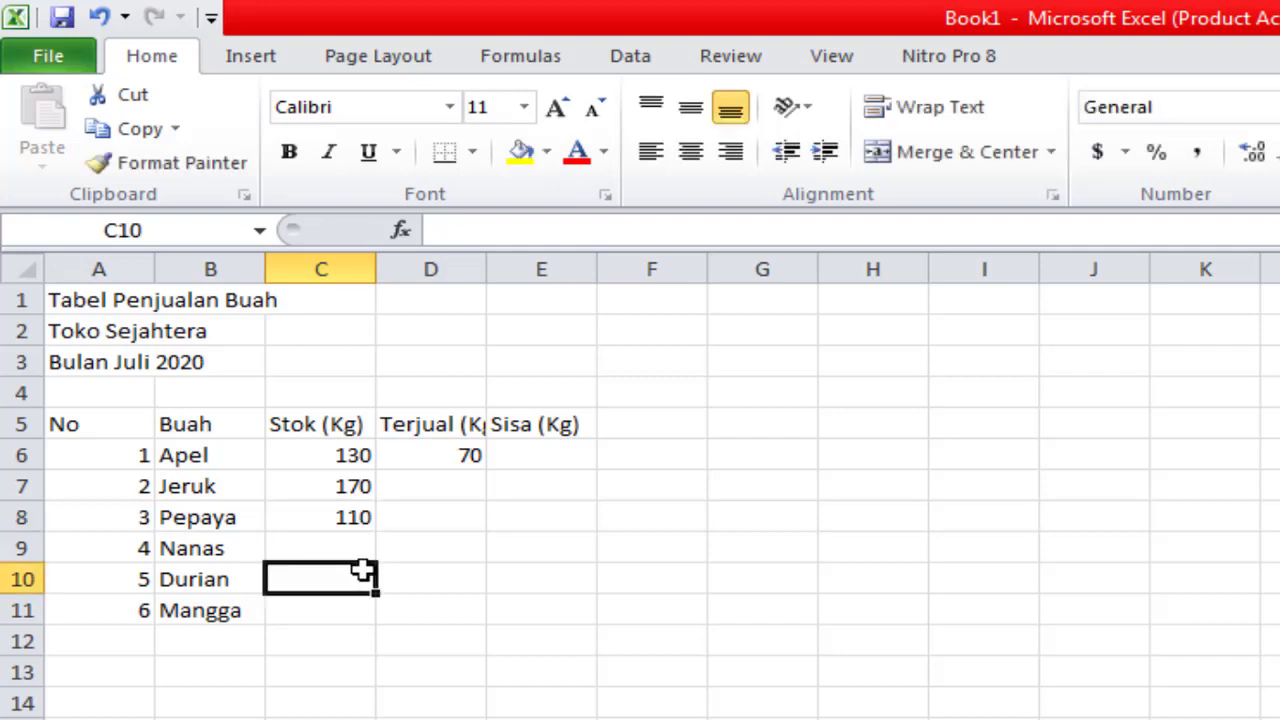
pyautogui.click(350, 514)
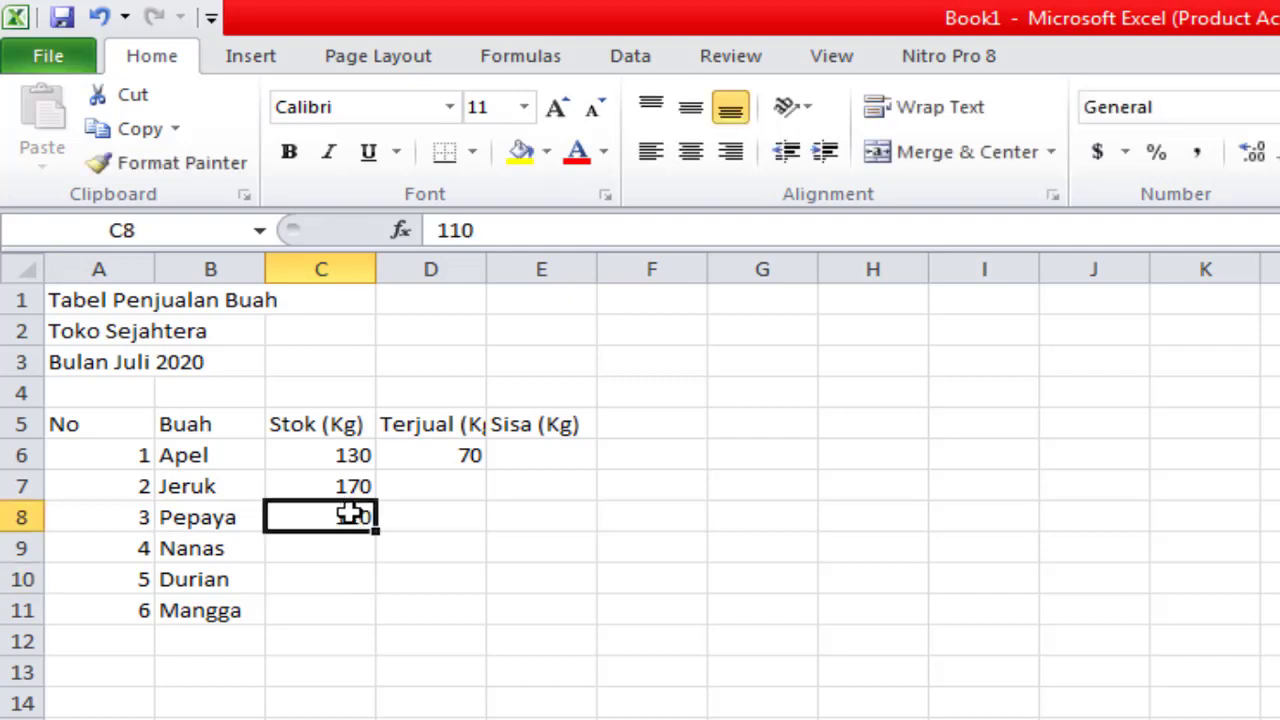
pyautogui.hotkey('ctrl', 'z')
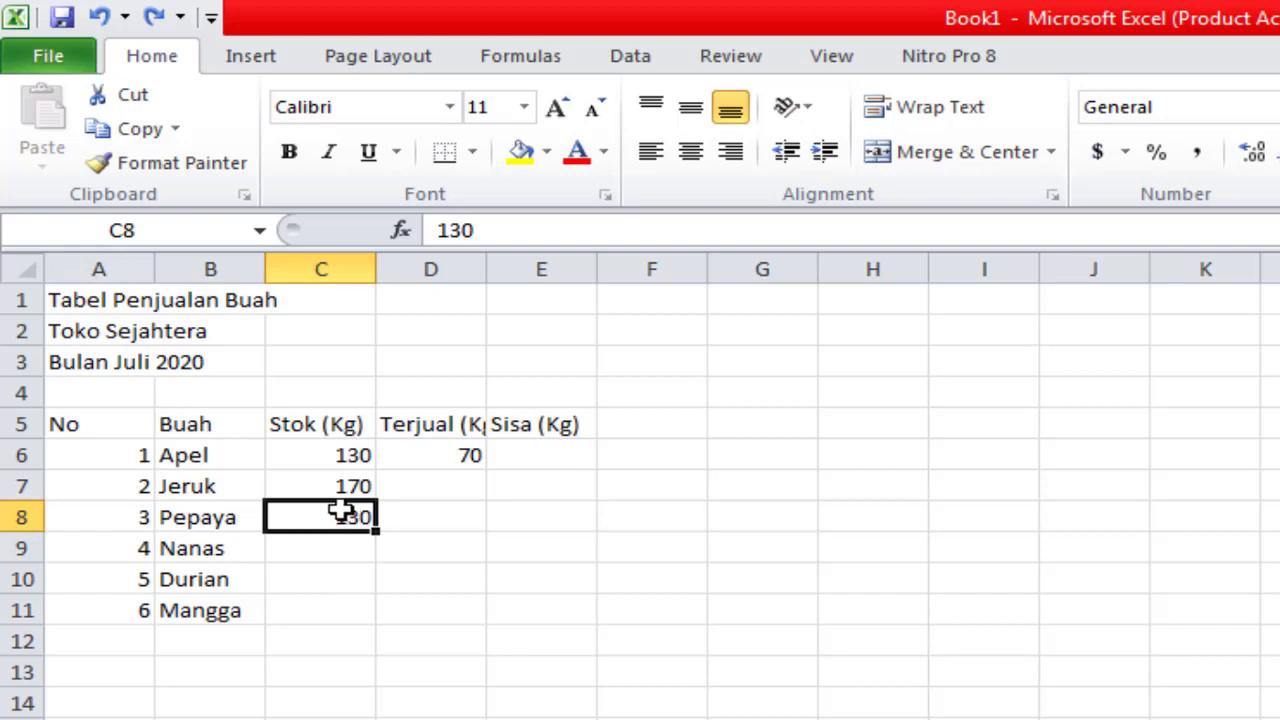
# Correct the Pepaya stock in C8 to 110 by replacing only its middle digit
pyautogui.click(462, 230)
pyautogui.press('BackSpace')
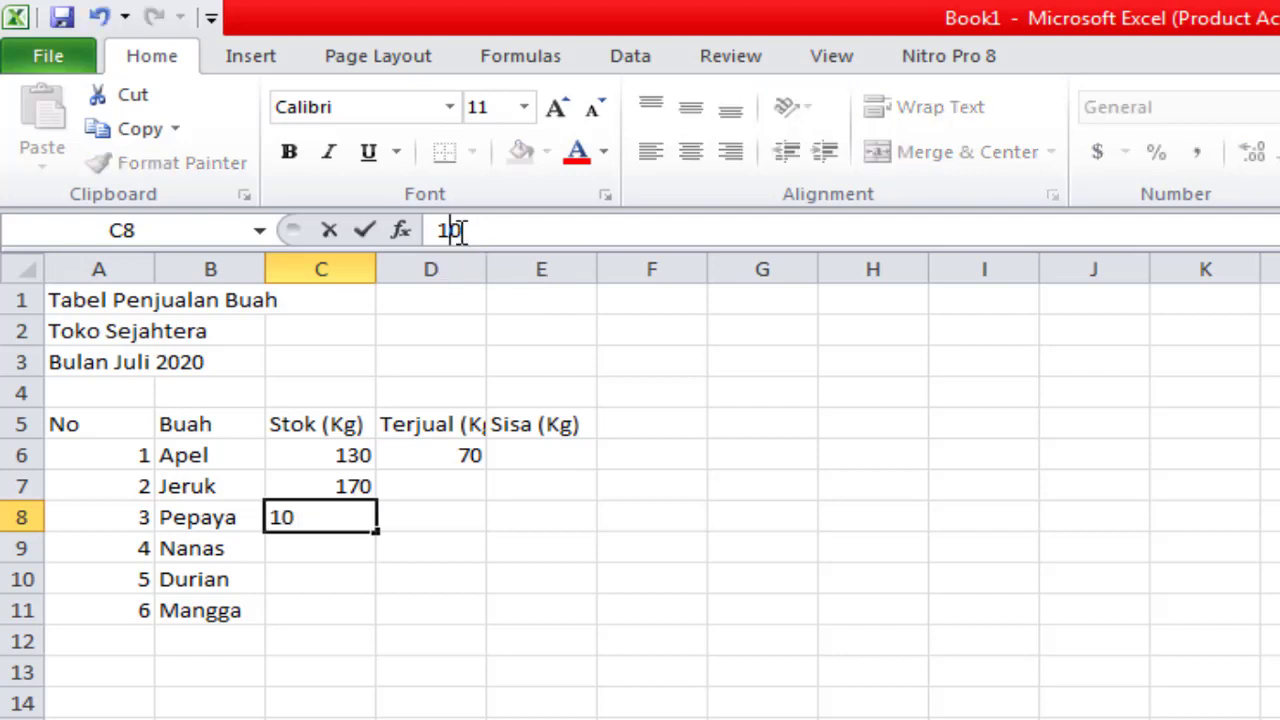
pyautogui.write('1')
pyautogui.click(320, 557)
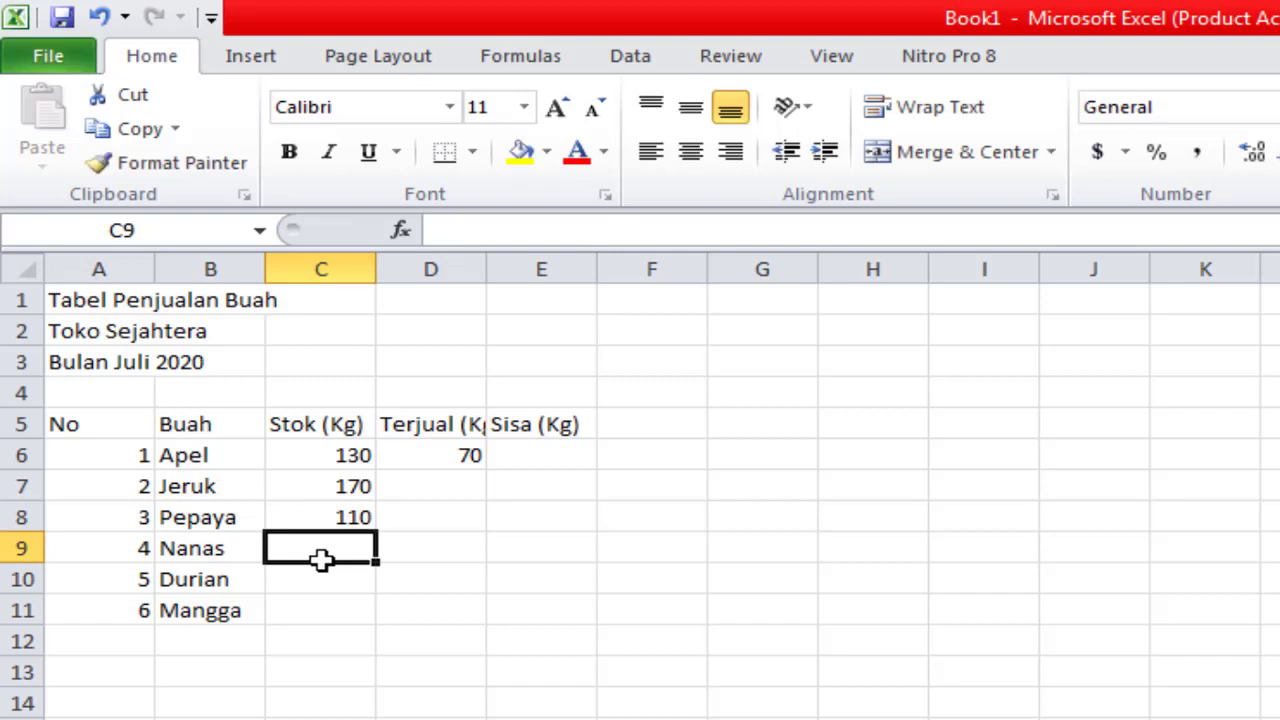
# Enter the stock values 90 for Nanas, 180 for Durian and 190 for Mangga in C9 to C11
pyautogui.write('90')
pyautogui.press('Return')
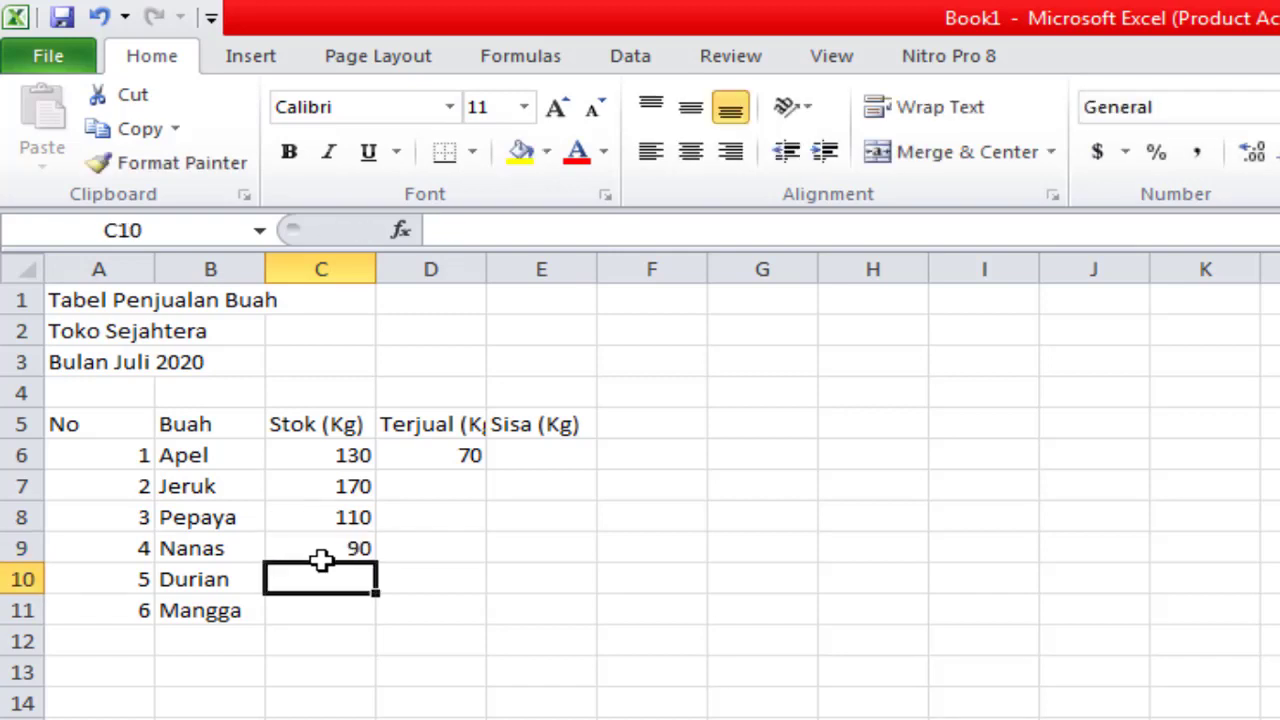
pyautogui.write('180')
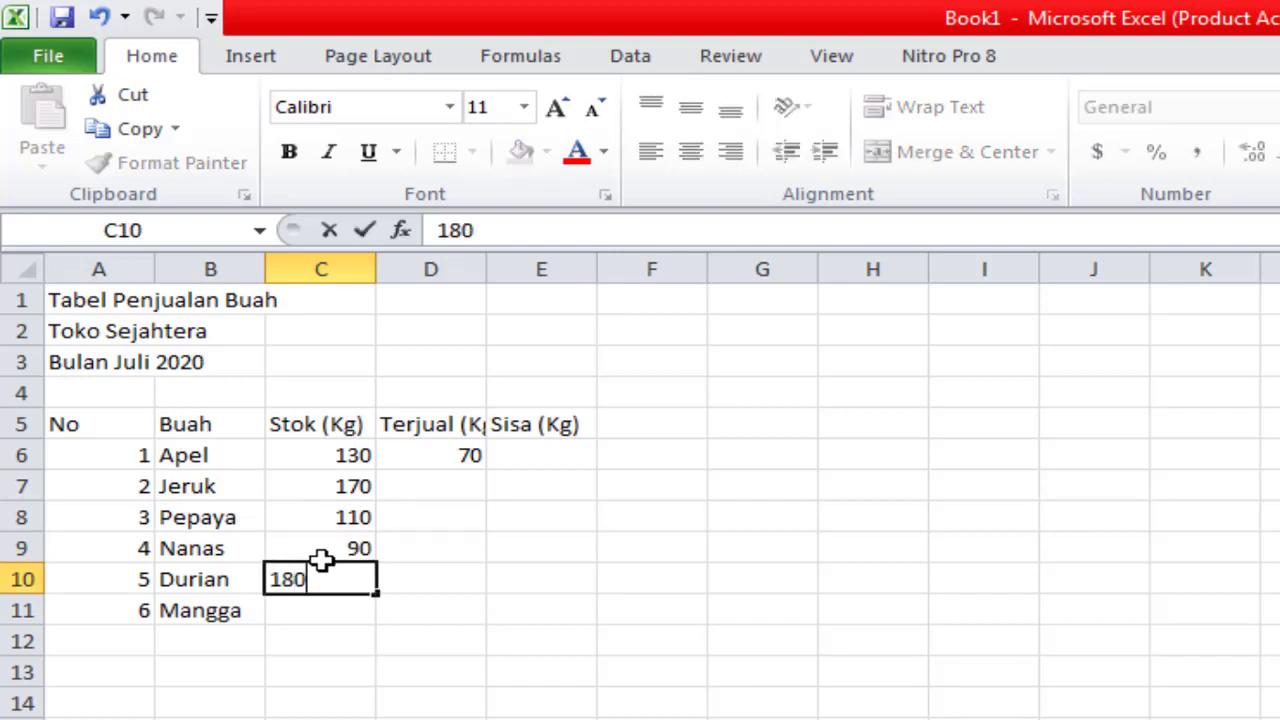
pyautogui.press('Return')
pyautogui.write('190')
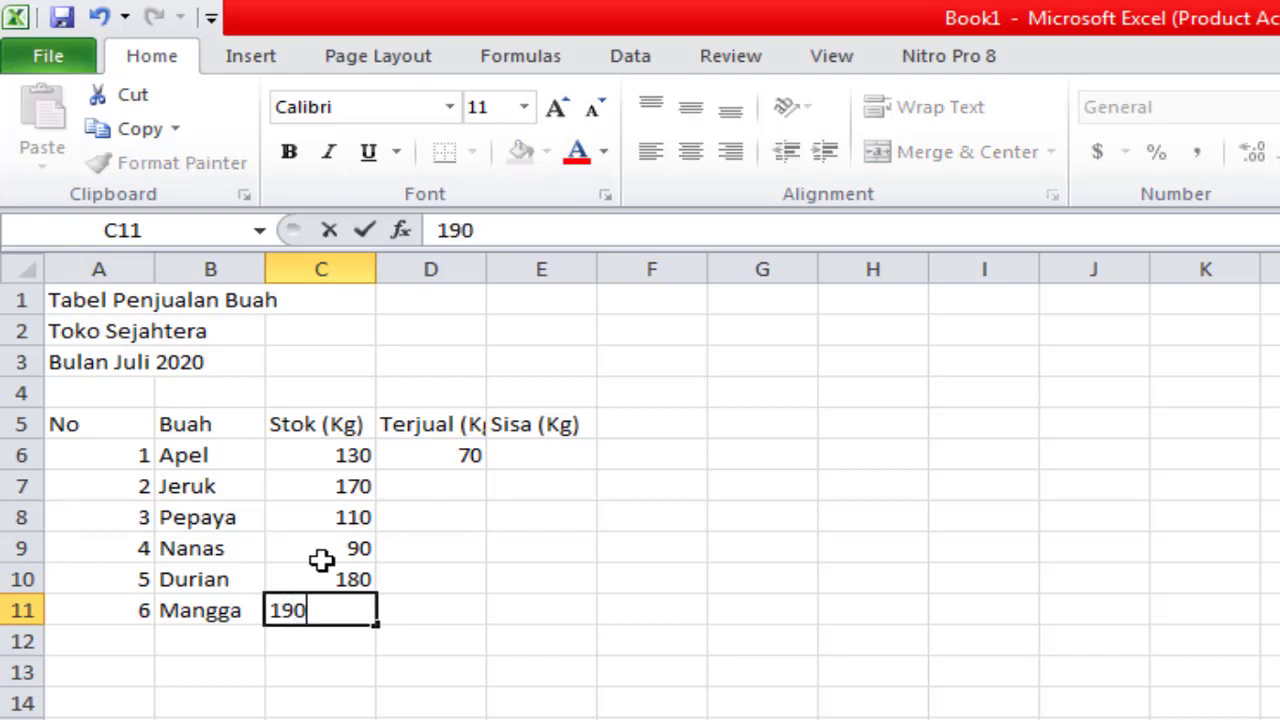
pyautogui.press('Tab')
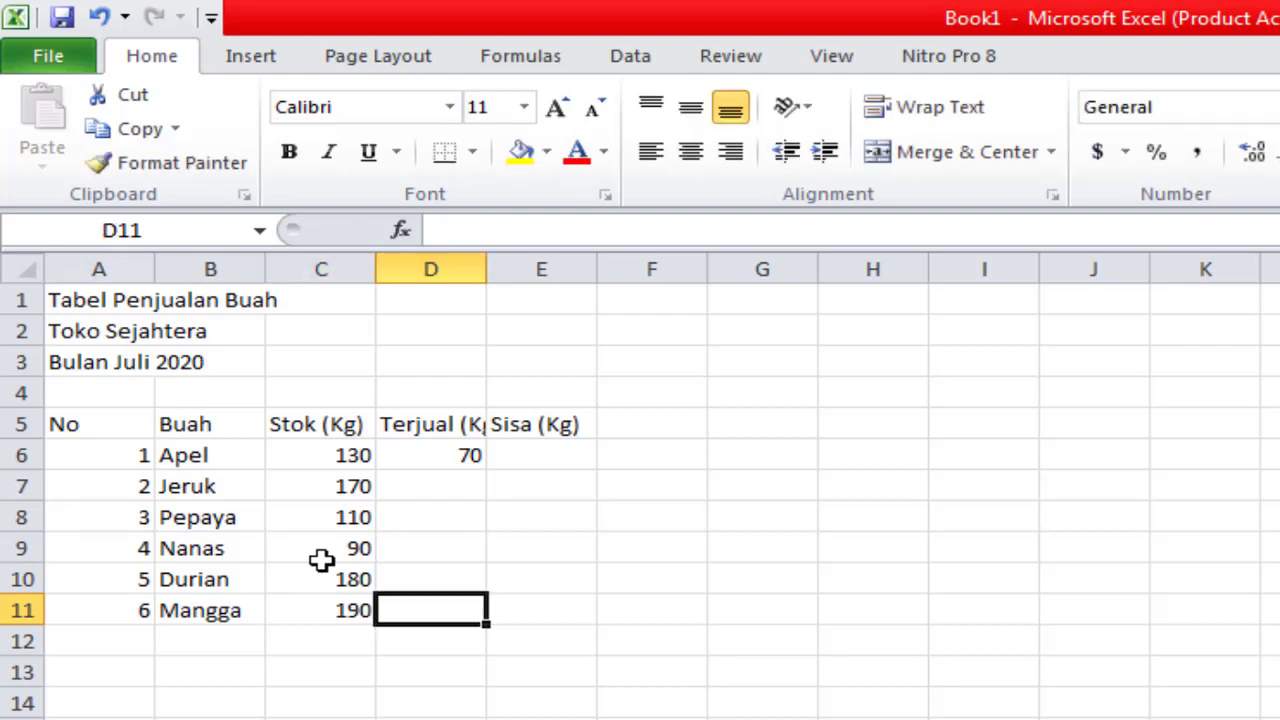
# Enter the sold amounts 130 for Jeruk in D7 and 110 for Pepaya in D8
pyautogui.press('Up')
pyautogui.press('Up')
pyautogui.press('Up')
pyautogui.press('Up')
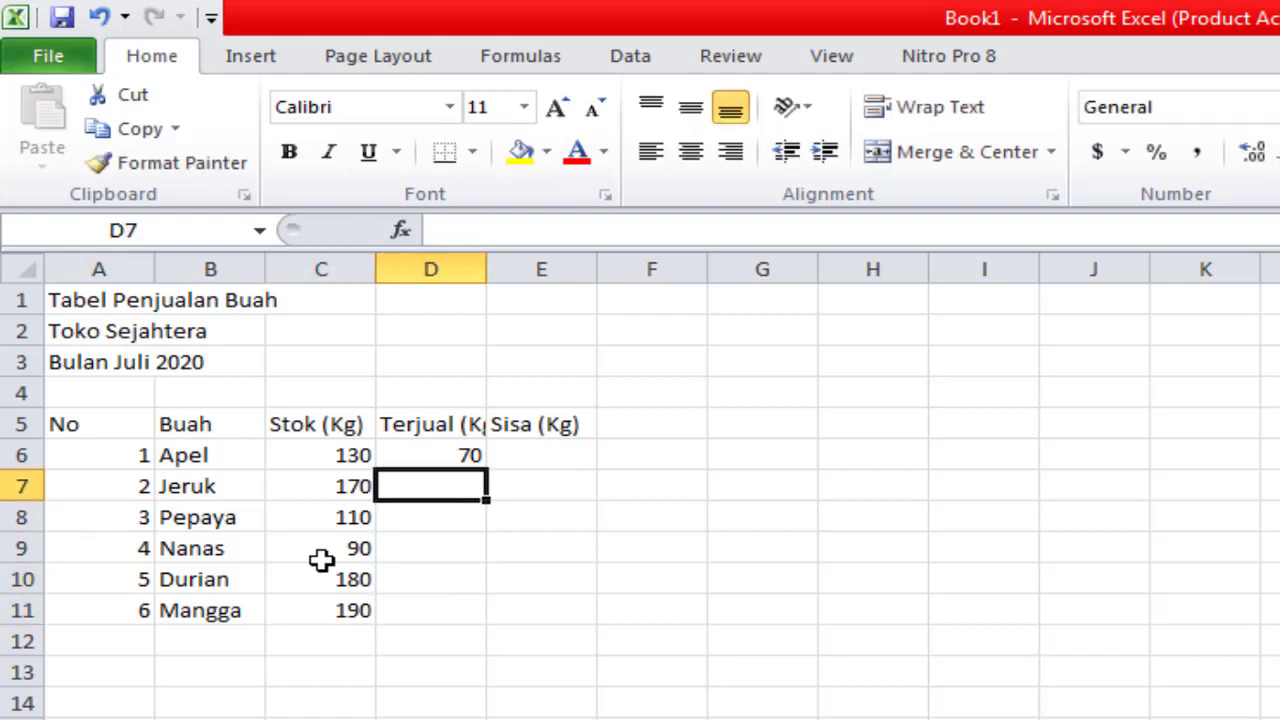
pyautogui.write('130')
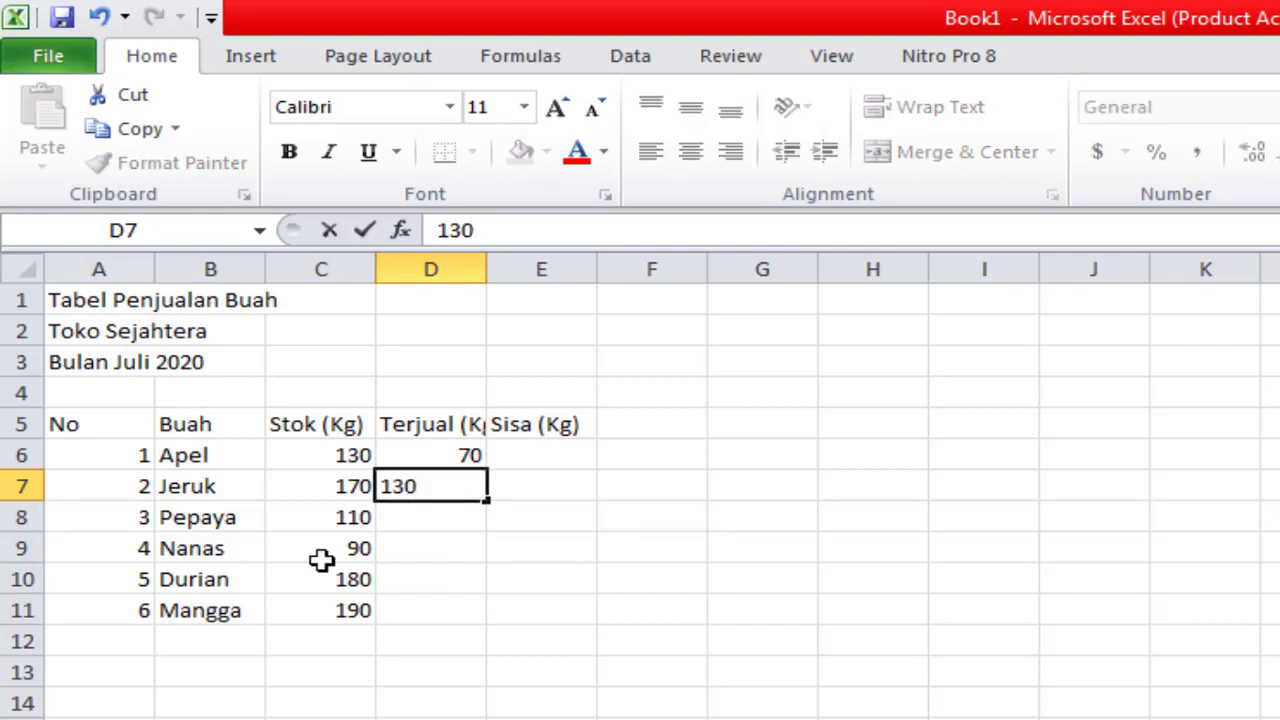
pyautogui.press('Return')
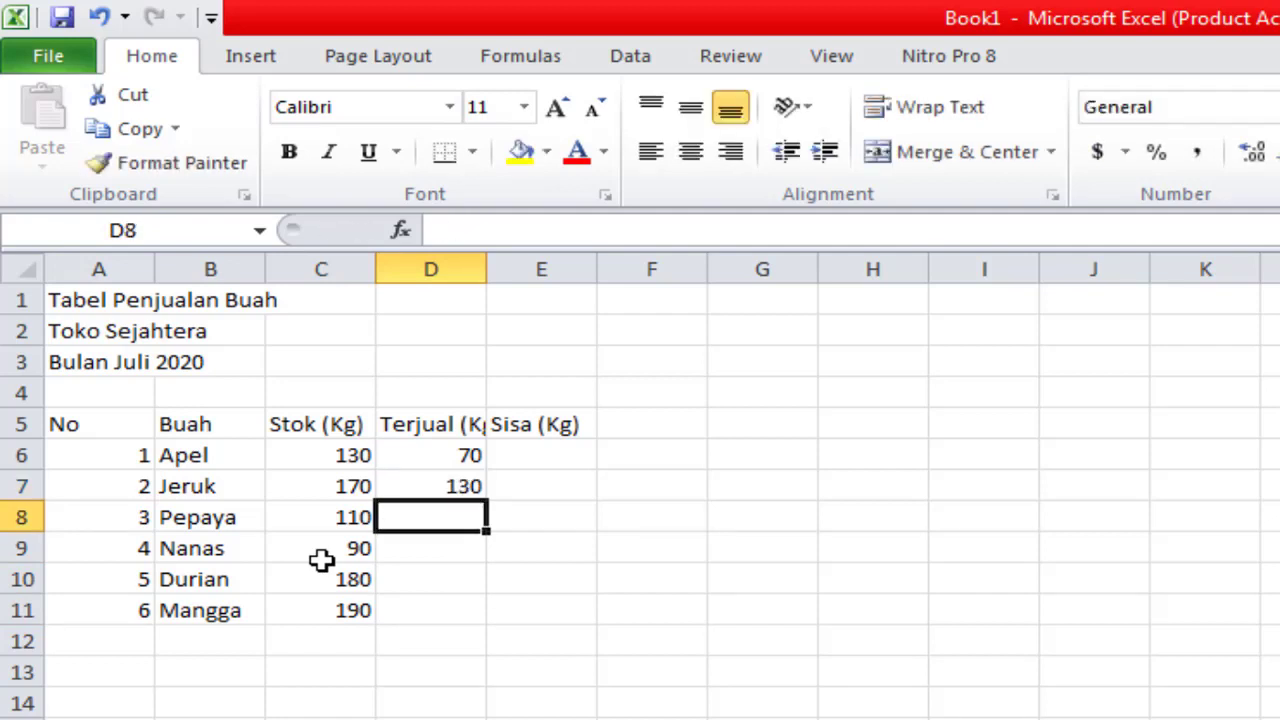
pyautogui.write('110')
pyautogui.press('Return')
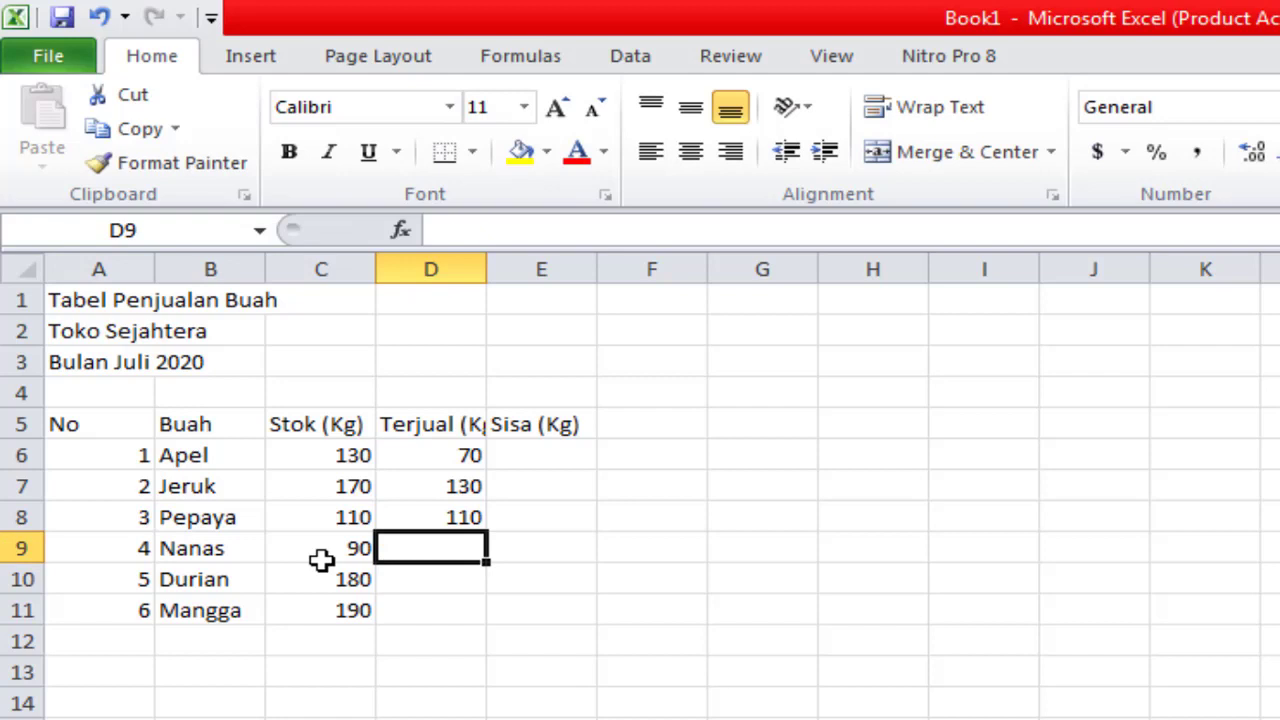
# Enter the sold amounts 50 for Nanas, 40 for Durian and 50 for Mangga in D9 to D11
pyautogui.write('50')
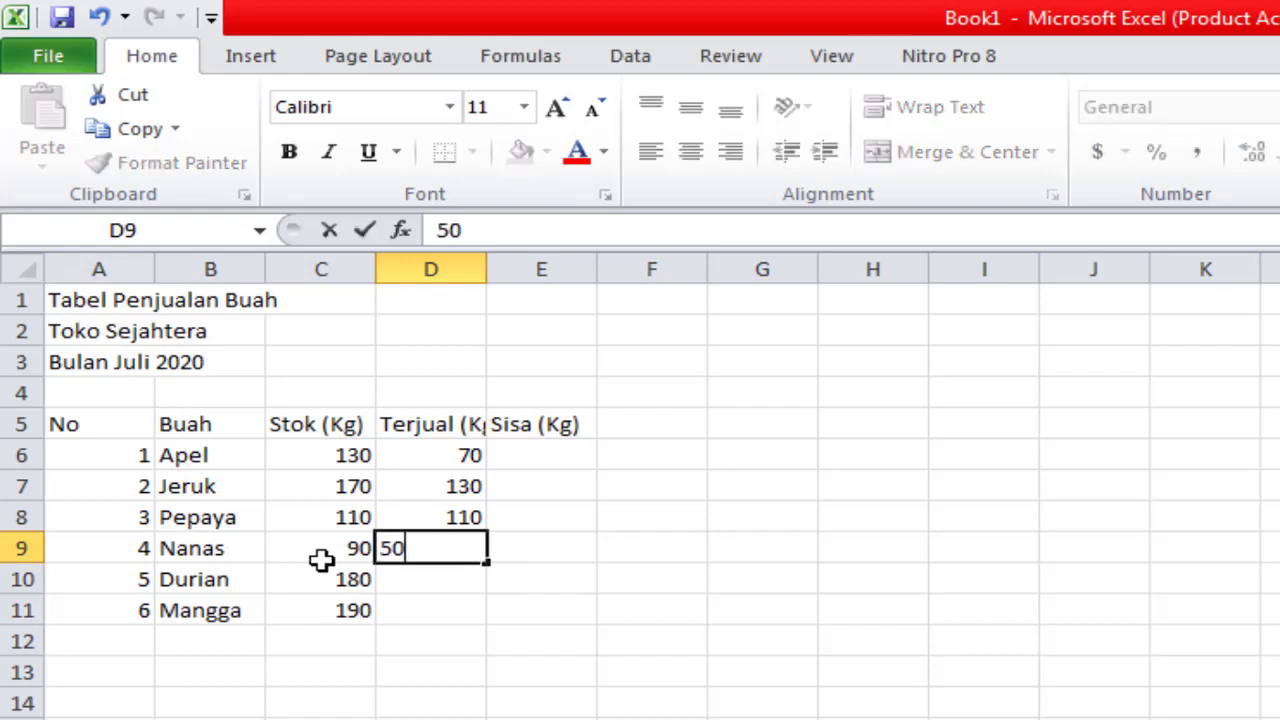
pyautogui.press('Return')
pyautogui.write('3')
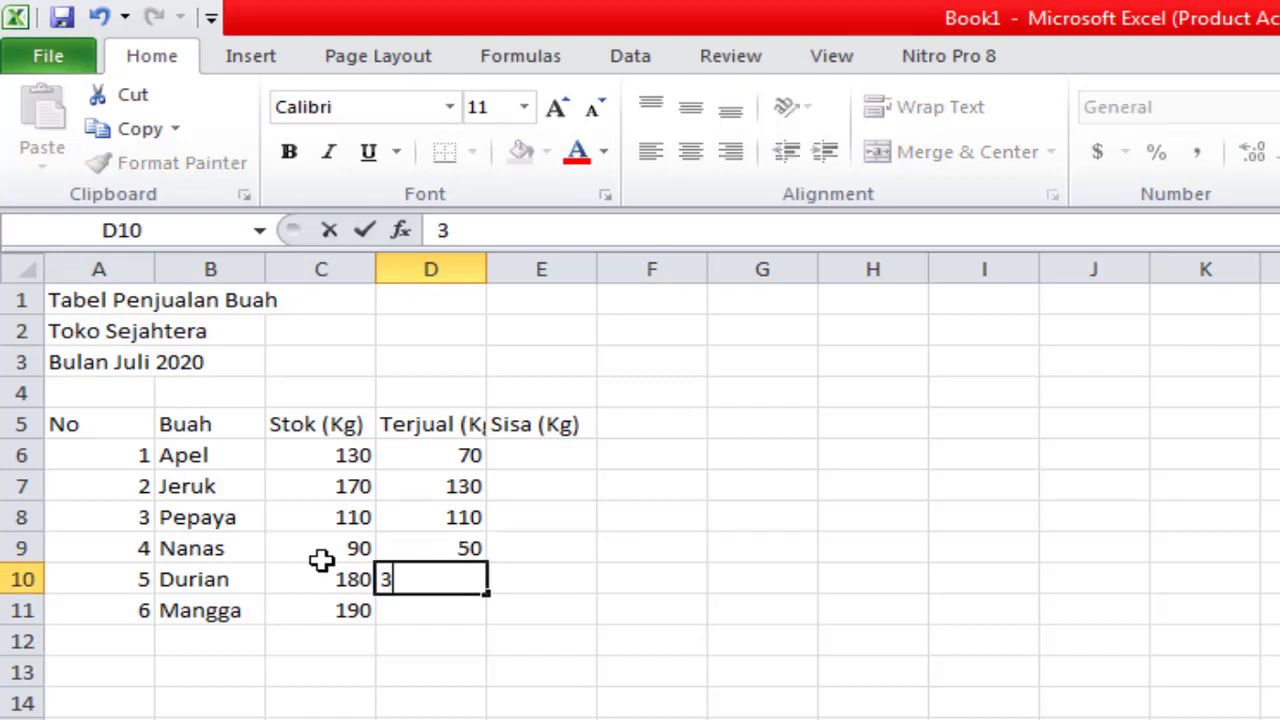
pyautogui.press('BackSpace')
pyautogui.write('40')
pyautogui.press('Return')
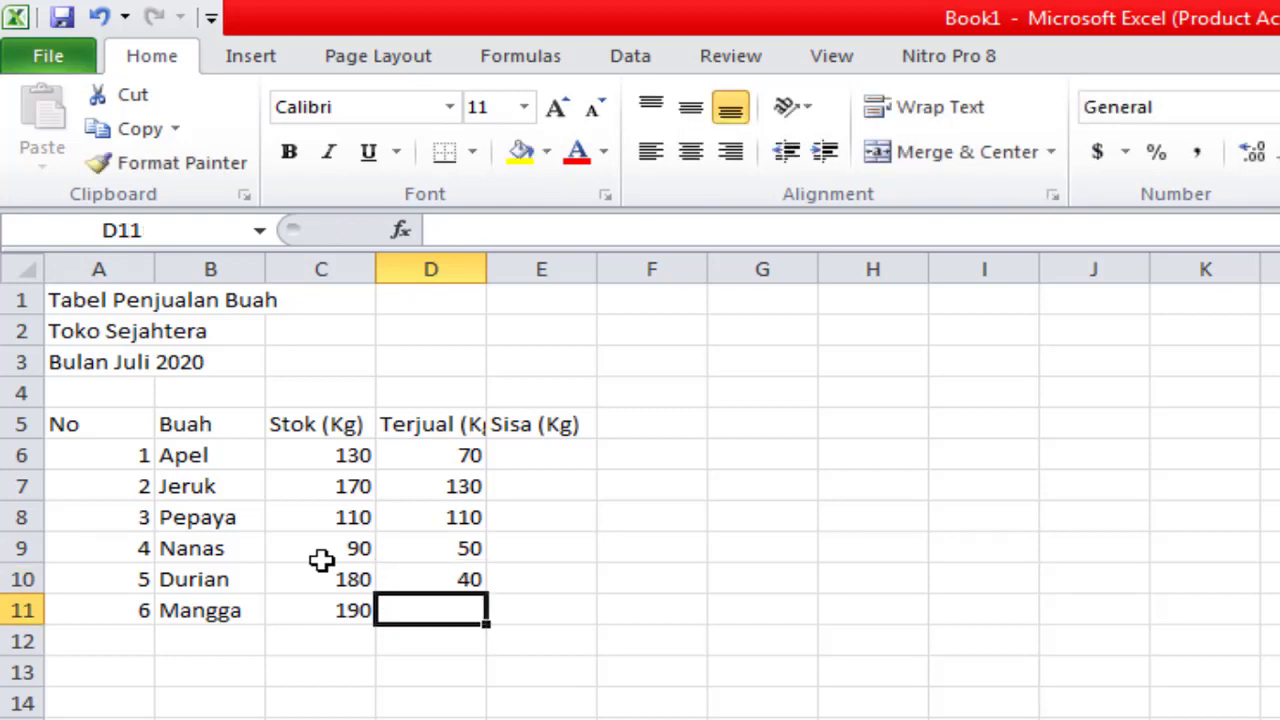
pyautogui.write('50')
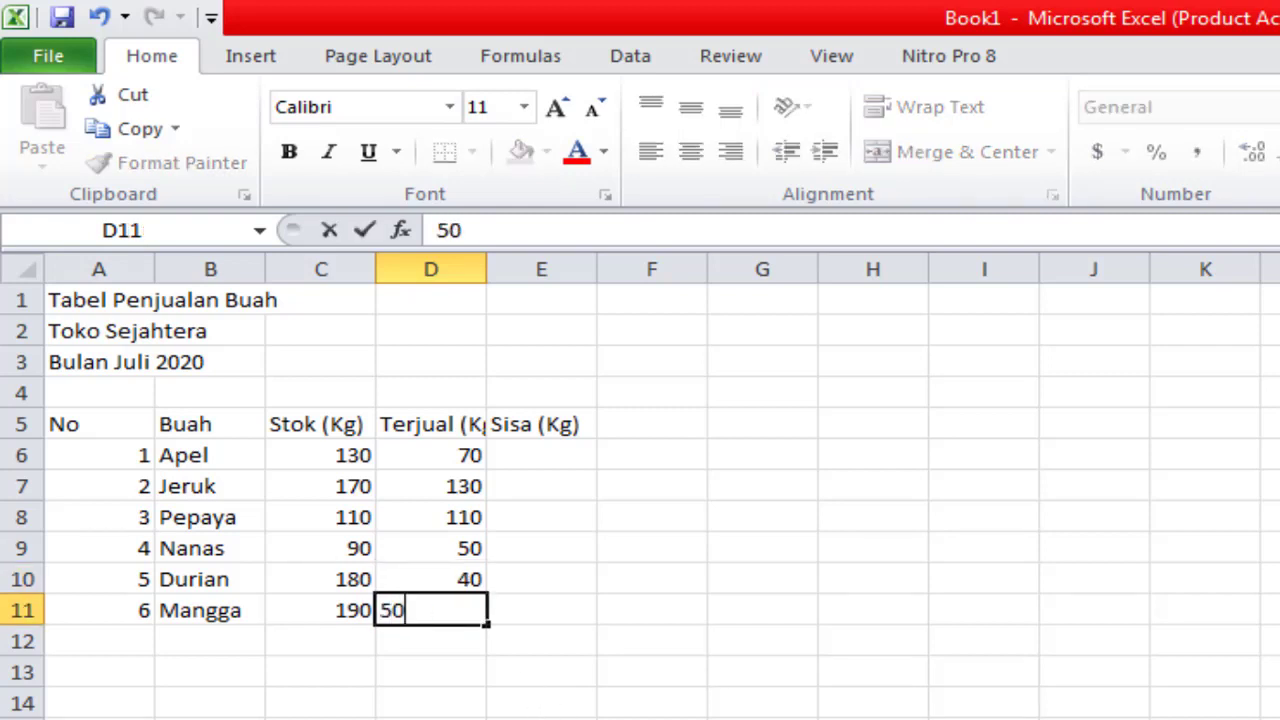
pyautogui.click(541, 718)
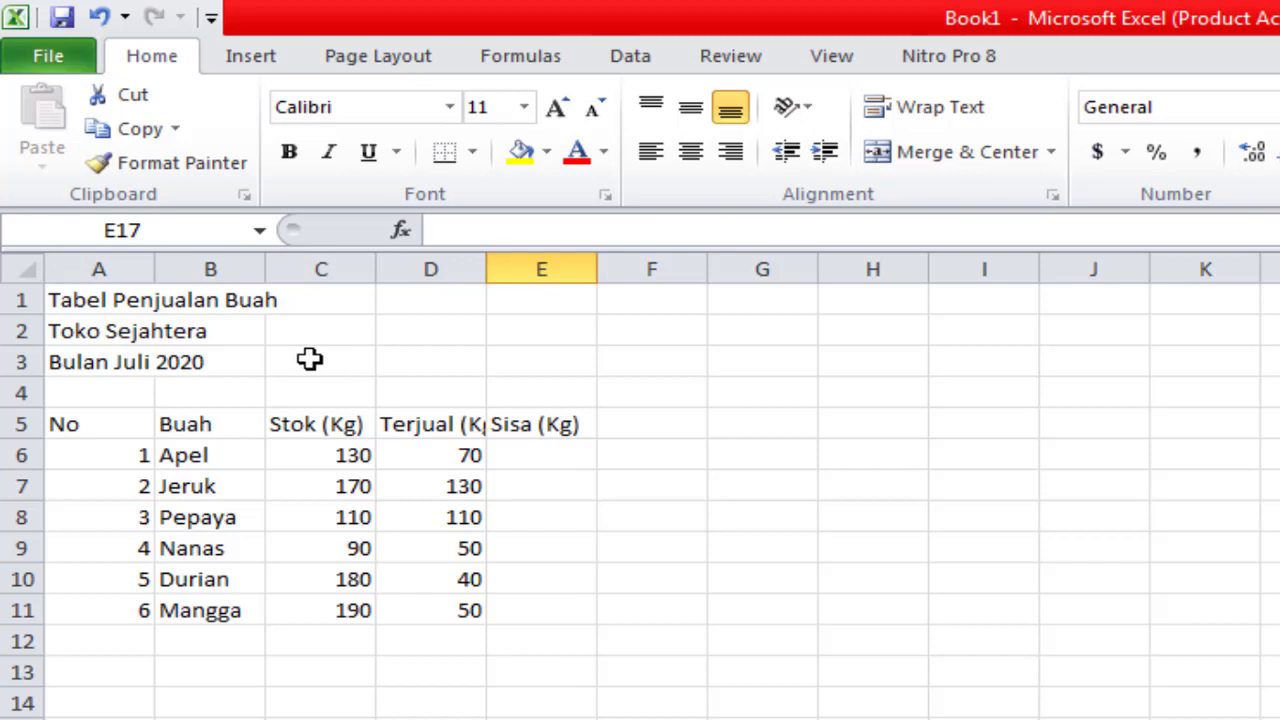
# Widen column A until the full title Tabel Penjualan Buah fits inside cell A1
pyautogui.click(104, 300)
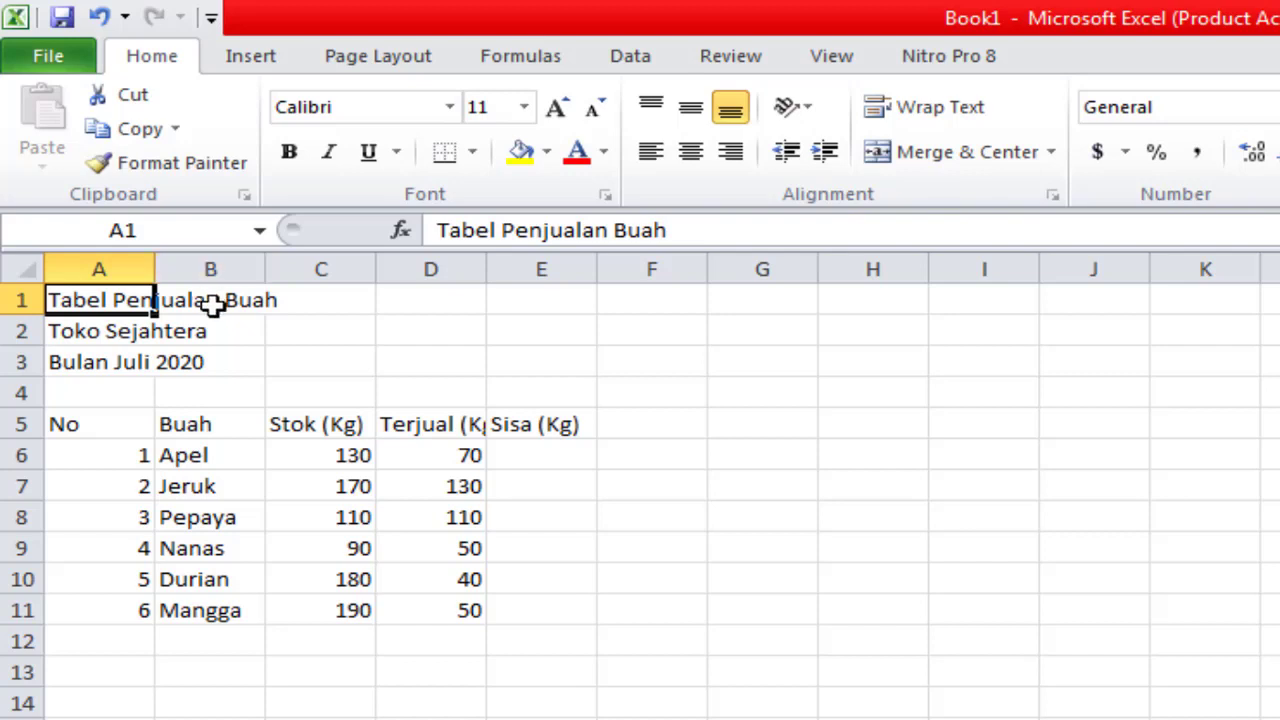
pyautogui.click(220, 304)
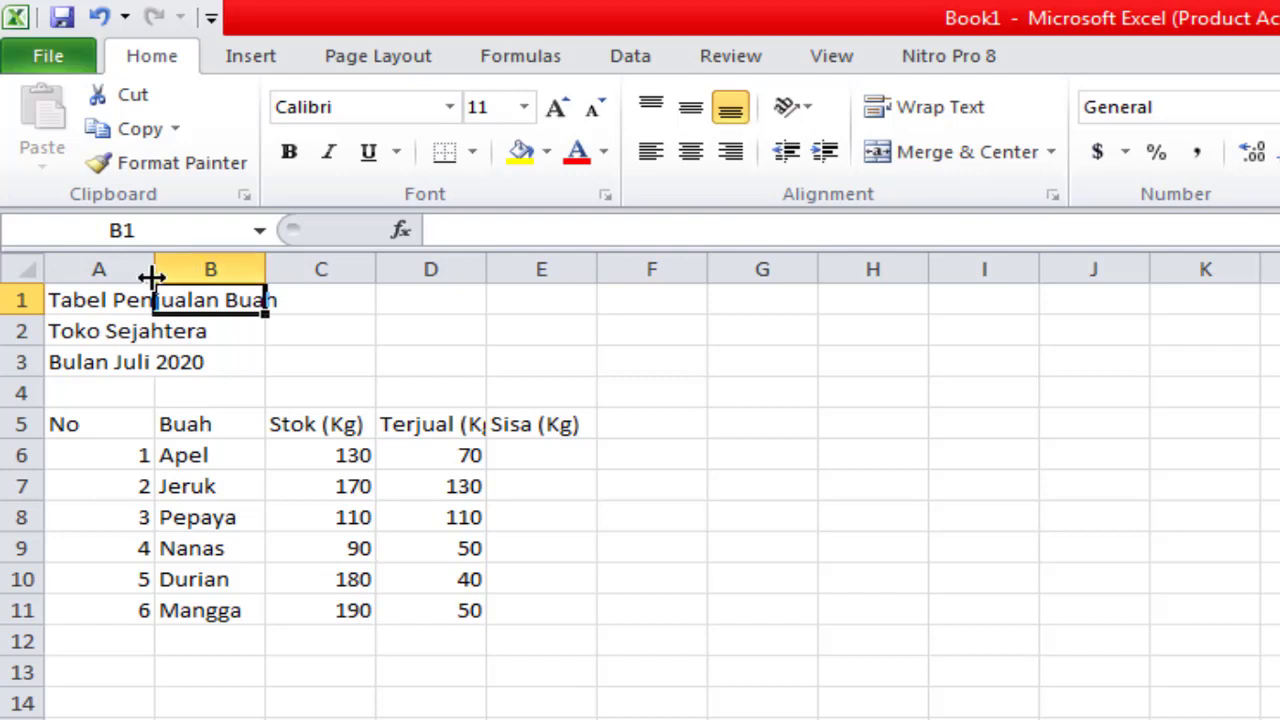
pyautogui.moveTo(152, 269); pyautogui.dragTo(325, 269)
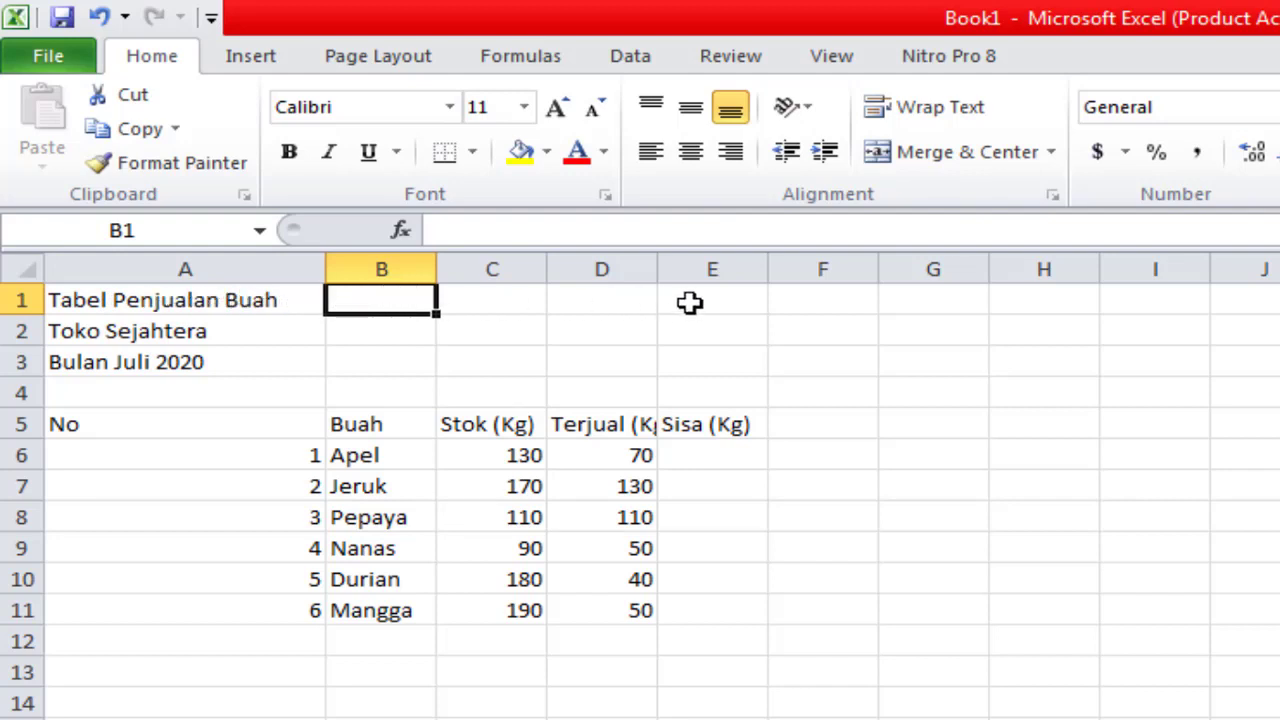
# Centre-align the cells A1:E1 with the table title and A2:B2 with the store name
pyautogui.click(122, 302)
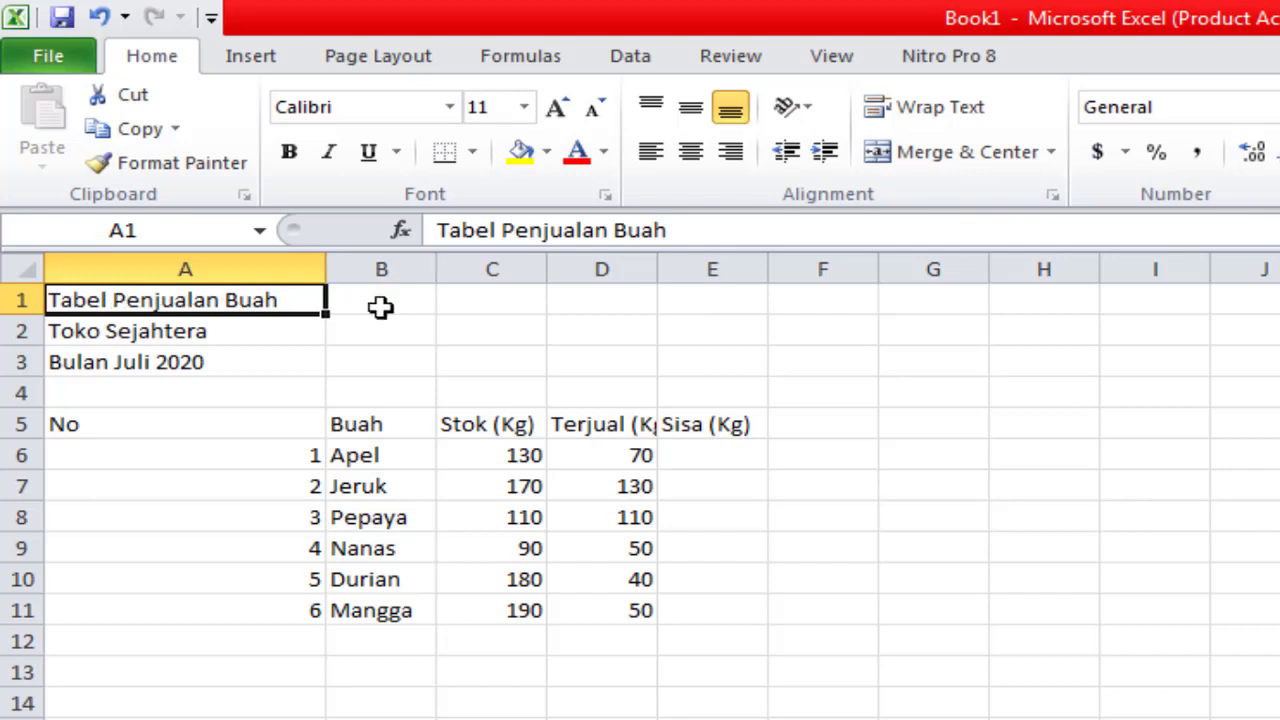
pyautogui.moveTo(381, 307); pyautogui.dragTo(690, 301)
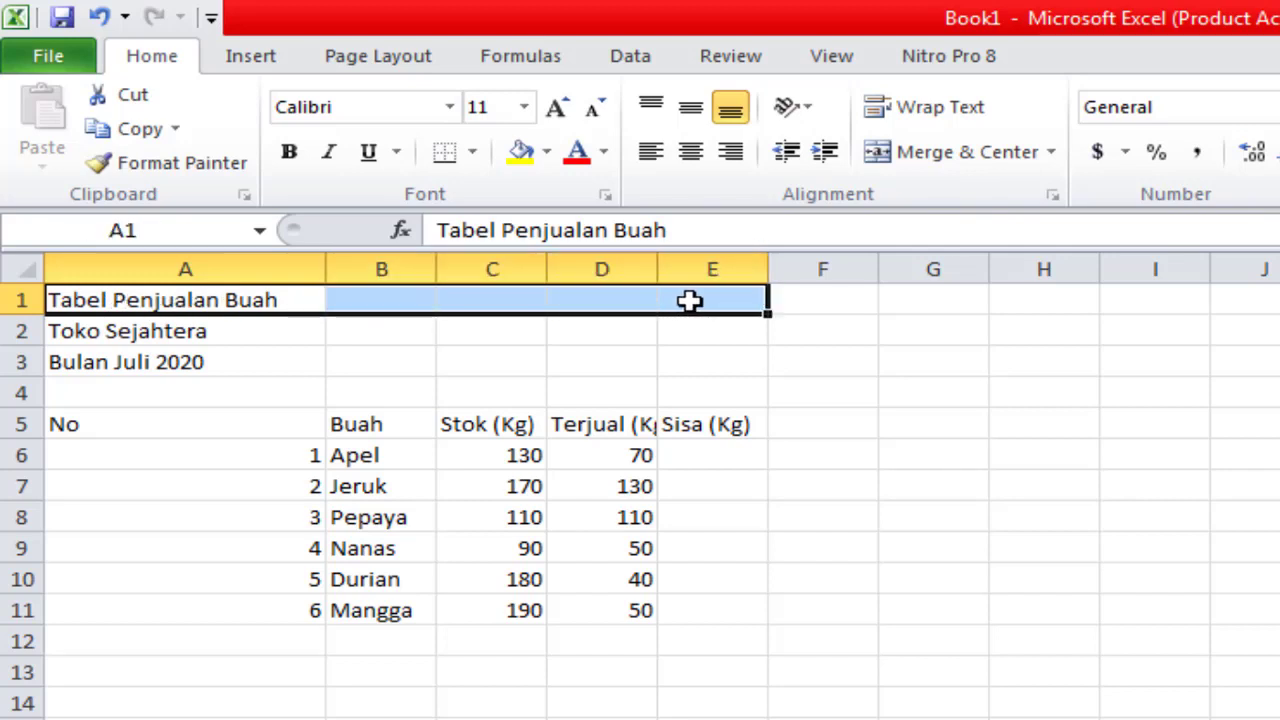
pyautogui.click(692, 153)
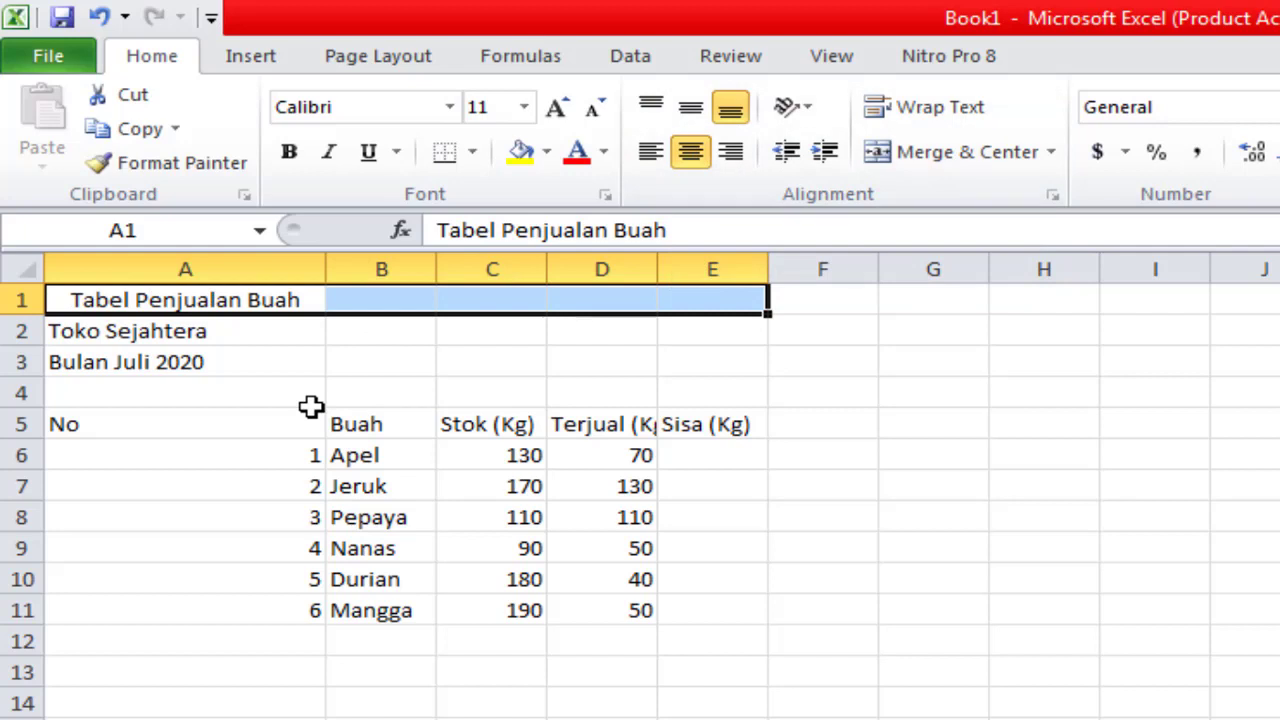
pyautogui.click(222, 336)
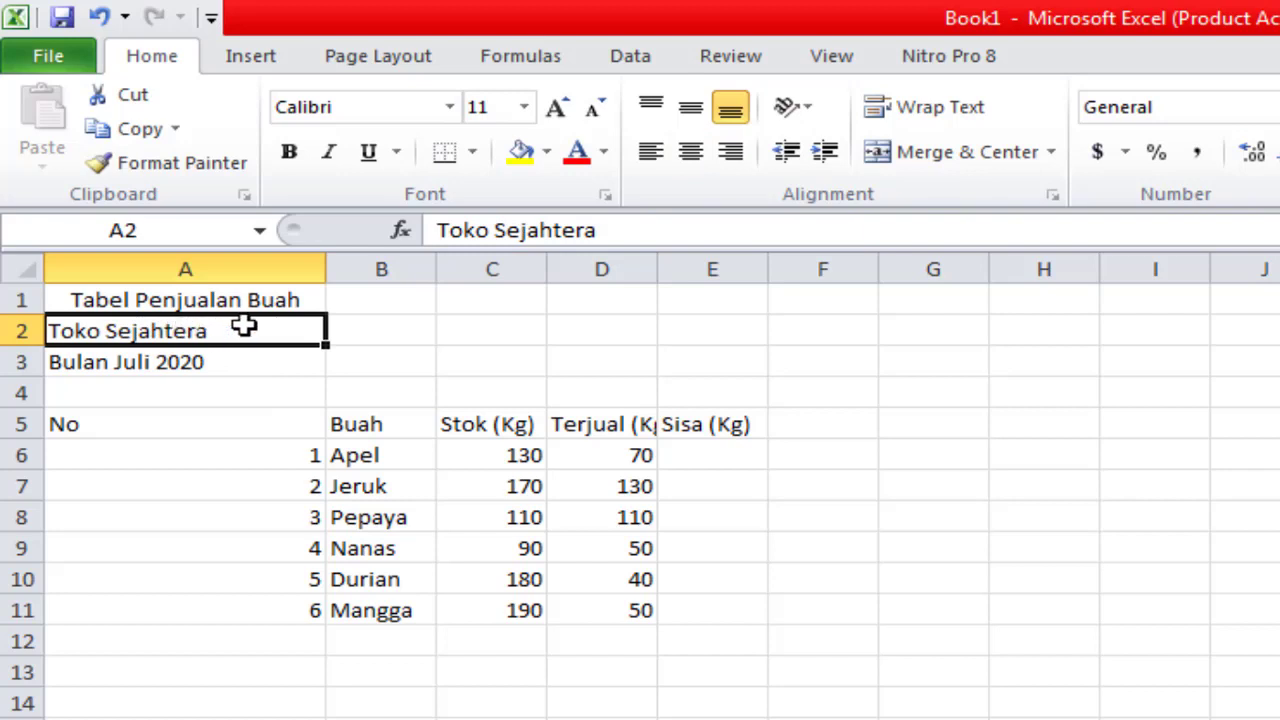
pyautogui.moveTo(244, 326); pyautogui.dragTo(345, 322)
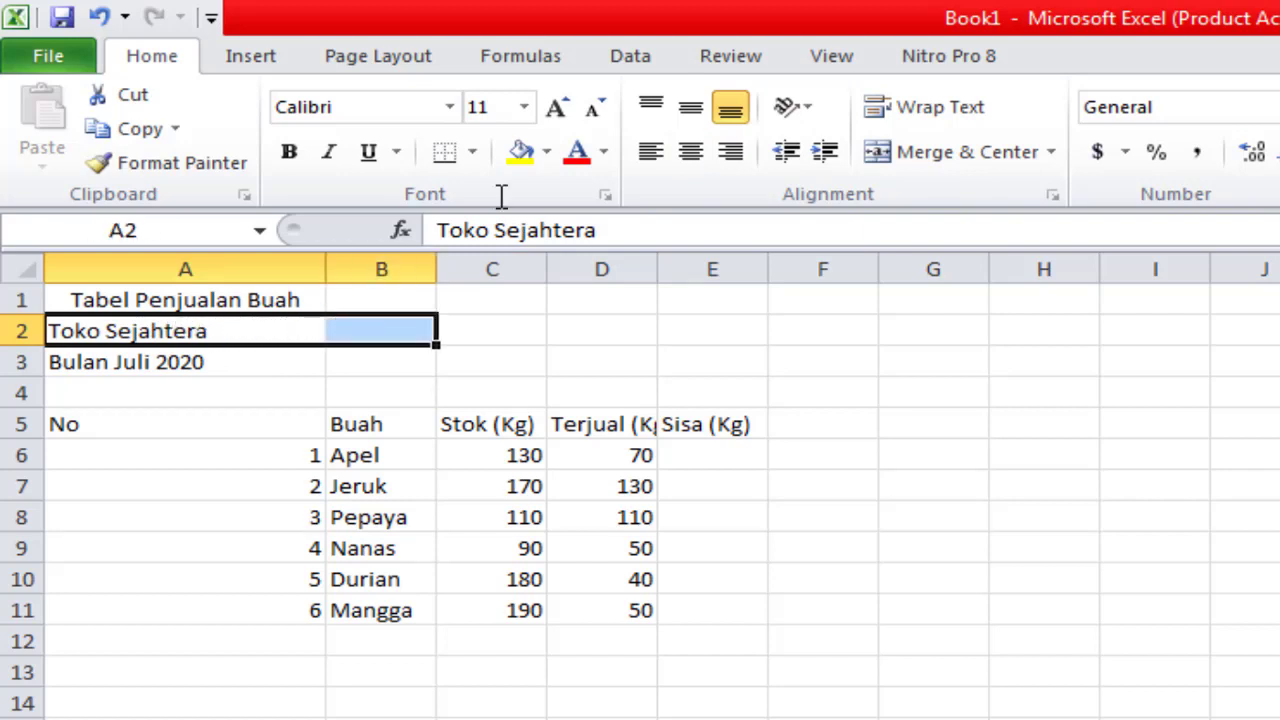
pyautogui.click(688, 152)
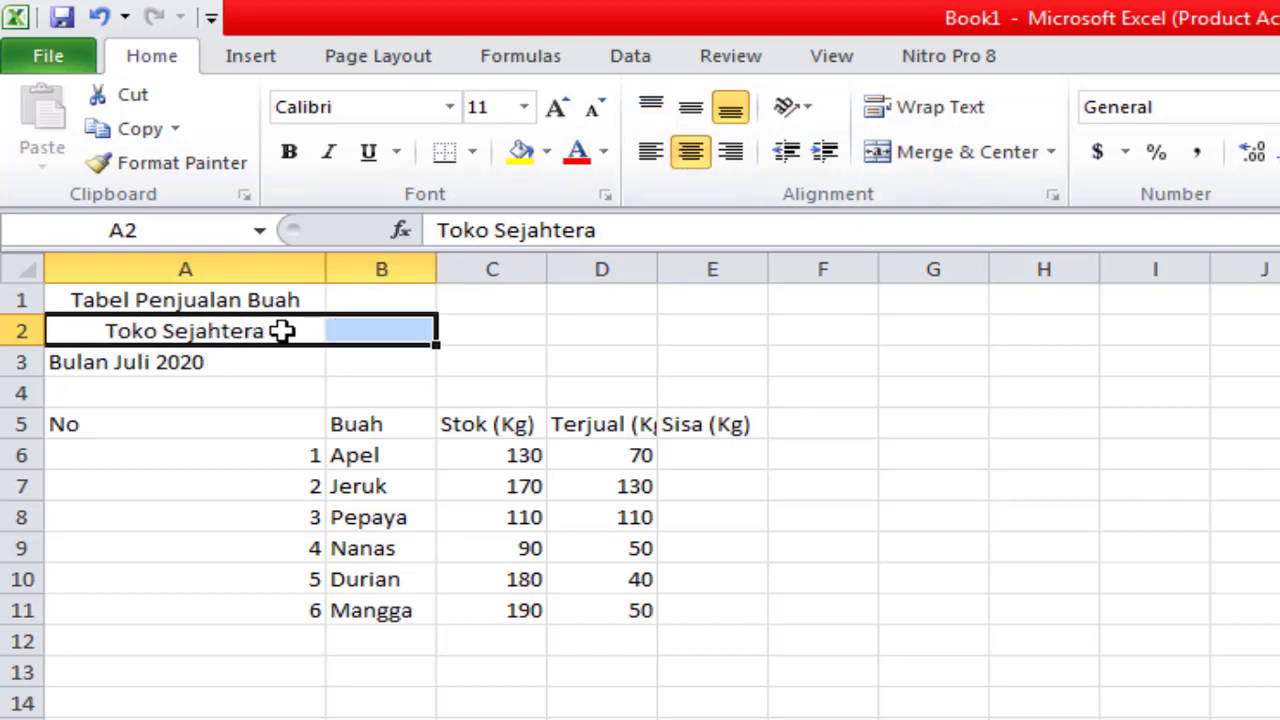
# Centre-align the Bulan Juli 2020 title in A3, trying the alignment on the range A3:E3 as well
pyautogui.click(276, 364)
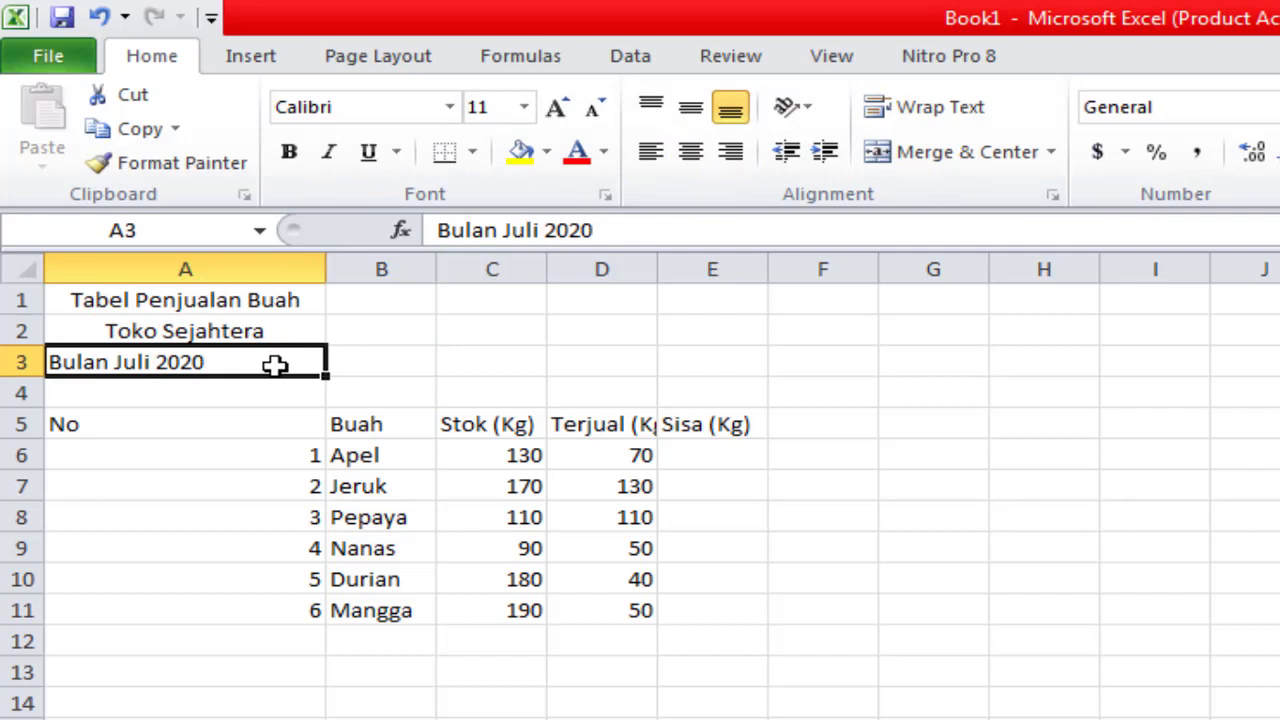
pyautogui.click(690, 152)
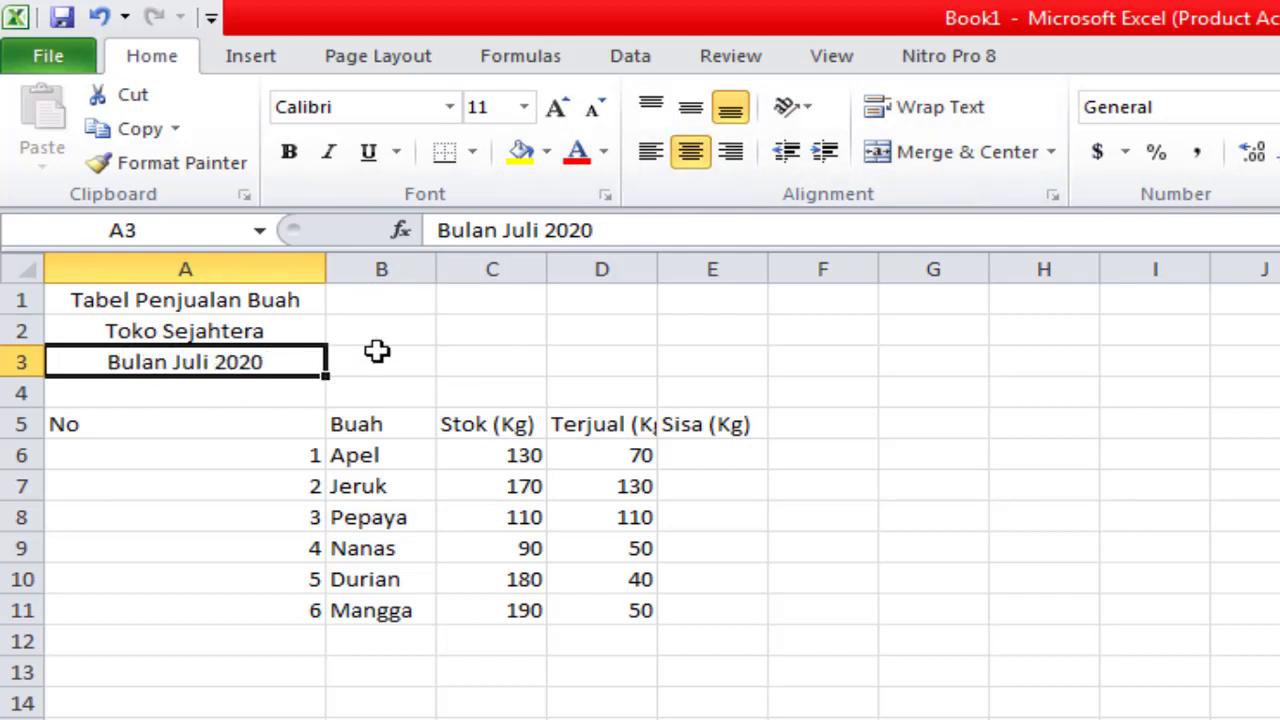
pyautogui.moveTo(377, 350); pyautogui.dragTo(689, 349)
pyautogui.click(697, 158)
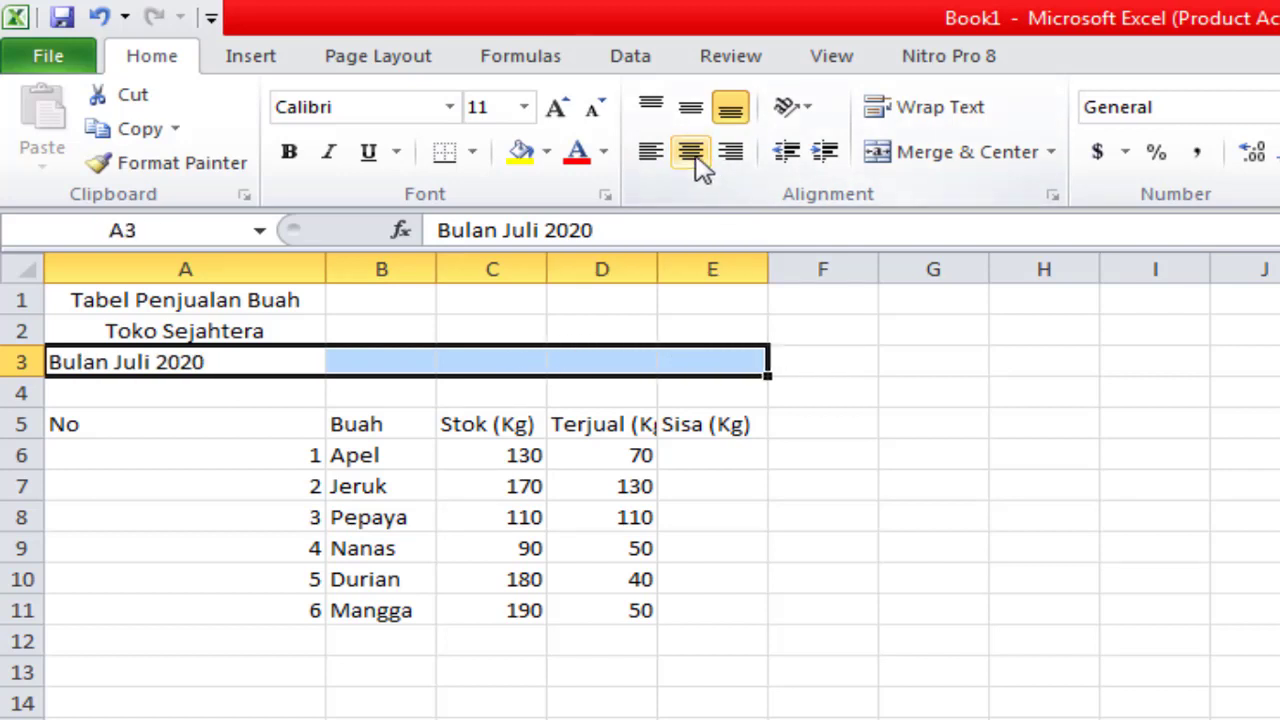
pyautogui.click(697, 158)
pyautogui.click(229, 368)
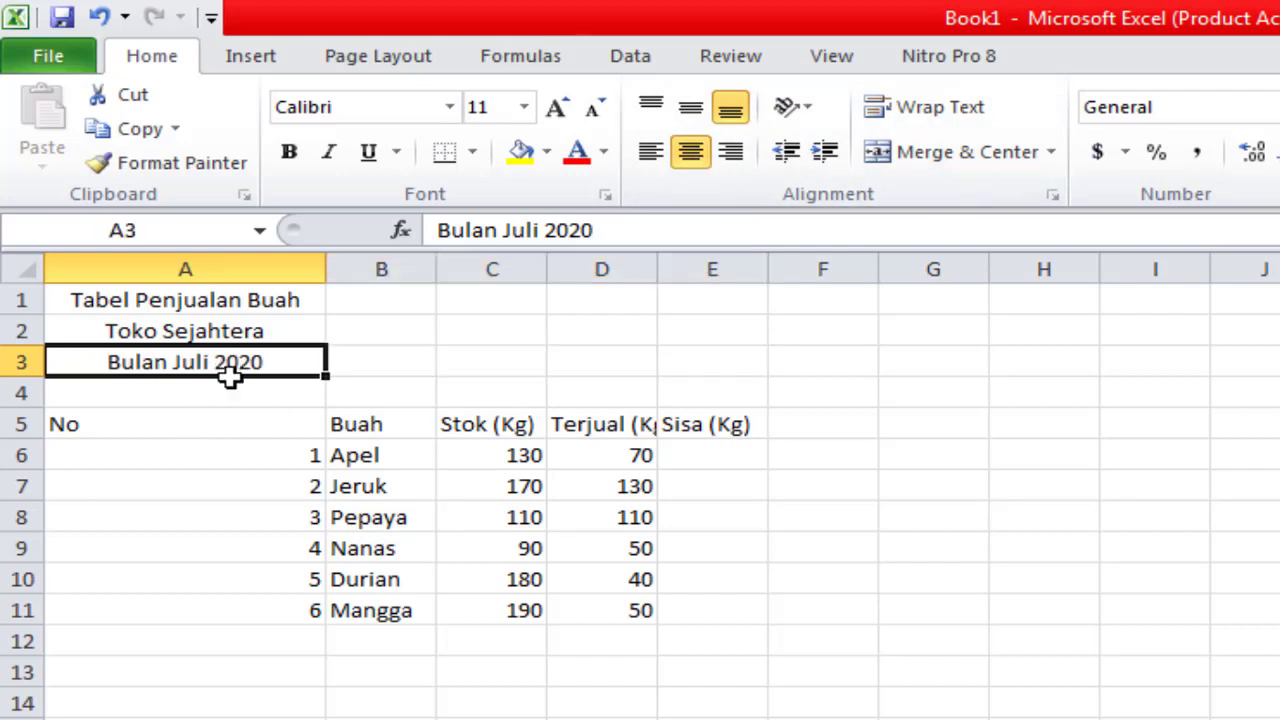
pyautogui.click(240, 418)
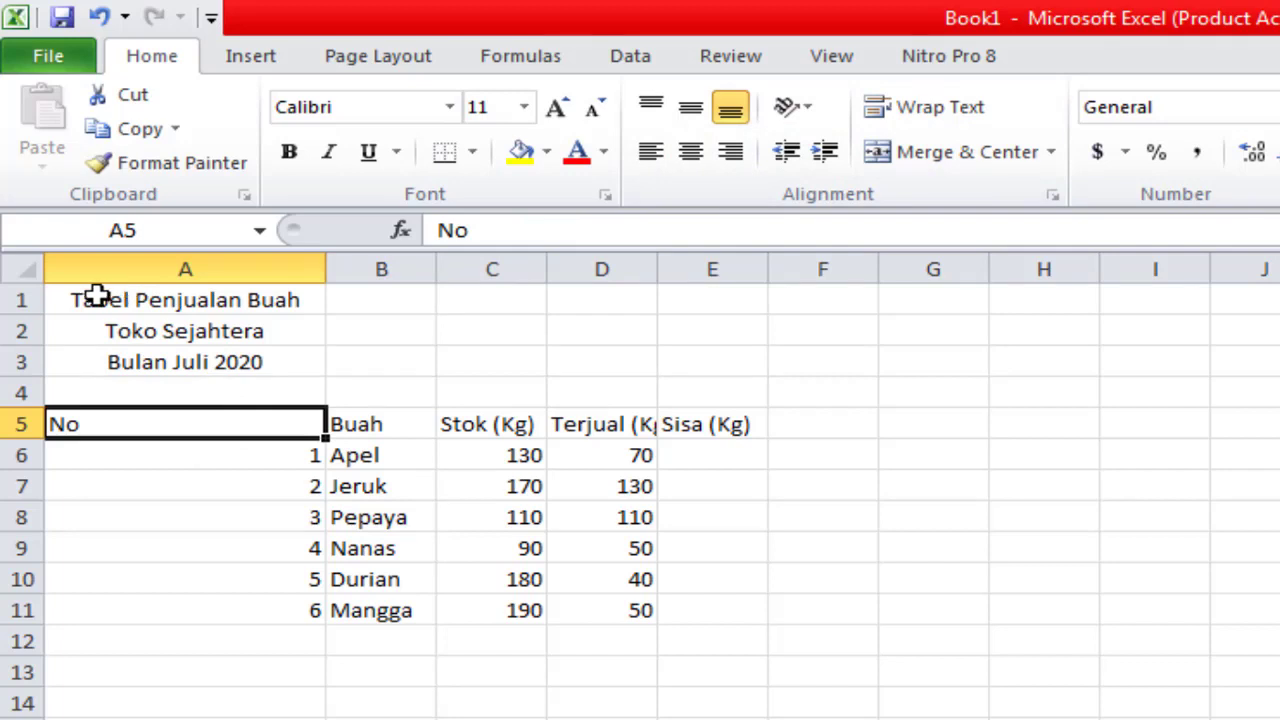
# Merge and centre the title Tabel Penjualan Buah across A1:E1
pyautogui.moveTo(95, 296); pyautogui.dragTo(703, 297)
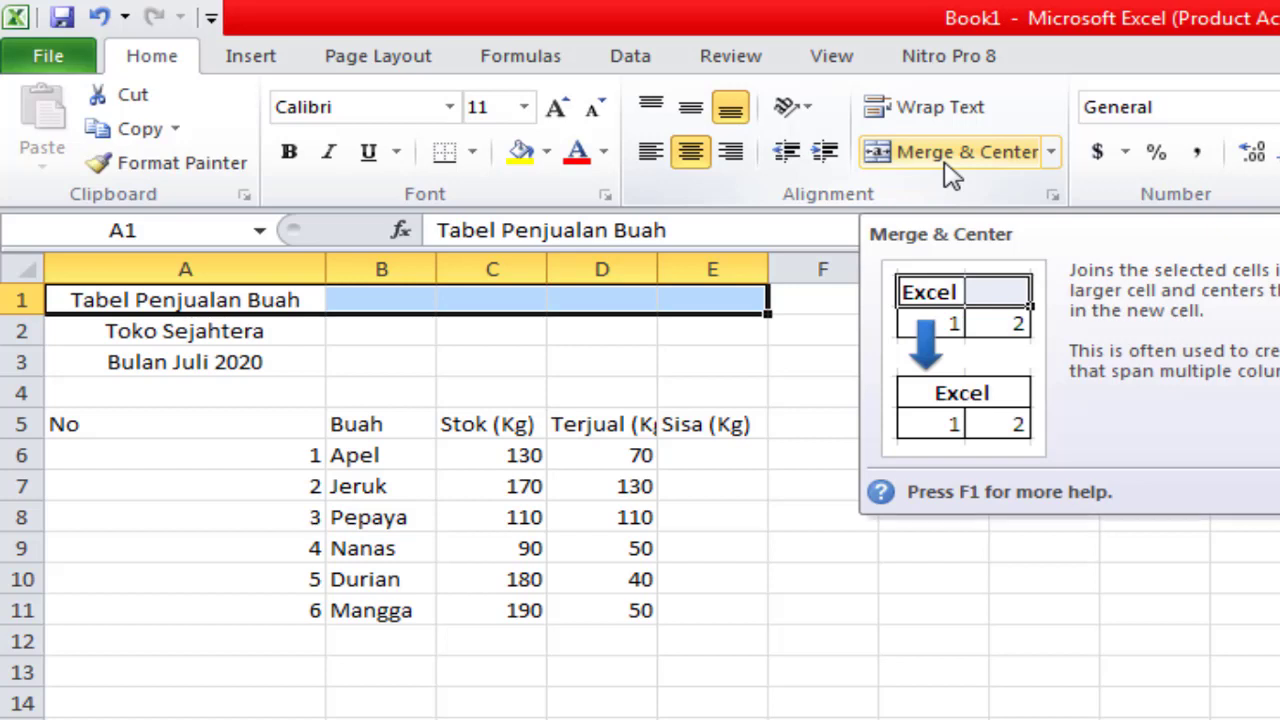
pyautogui.click(950, 170)
pyautogui.moveTo(165, 338); pyautogui.dragTo(700, 351)
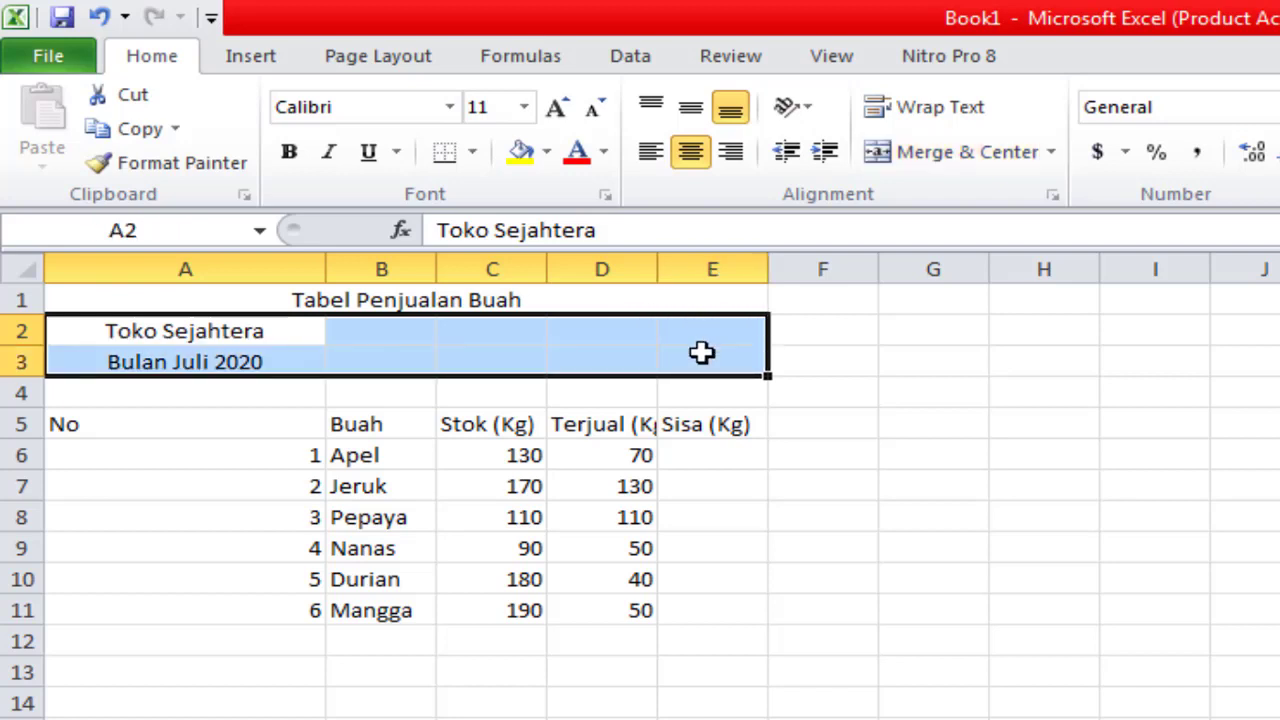
pyautogui.click(889, 156)
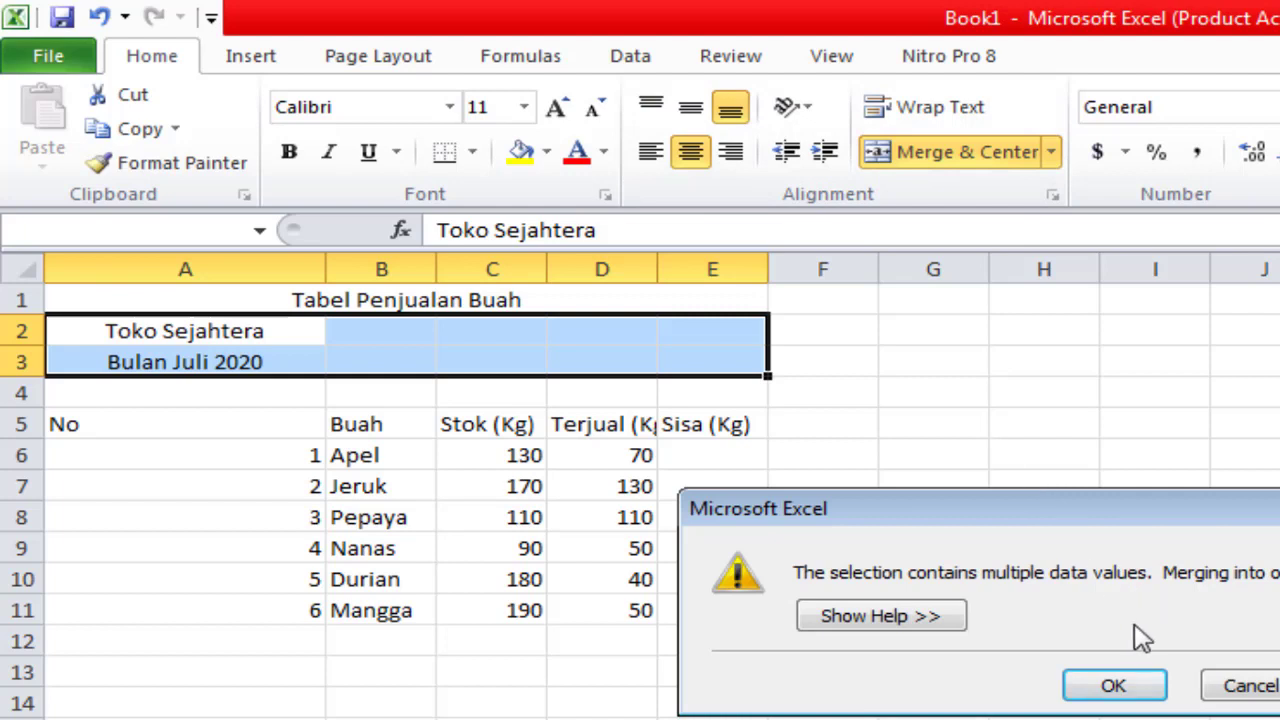
pyautogui.click(1248, 686)
pyautogui.click(1248, 690)
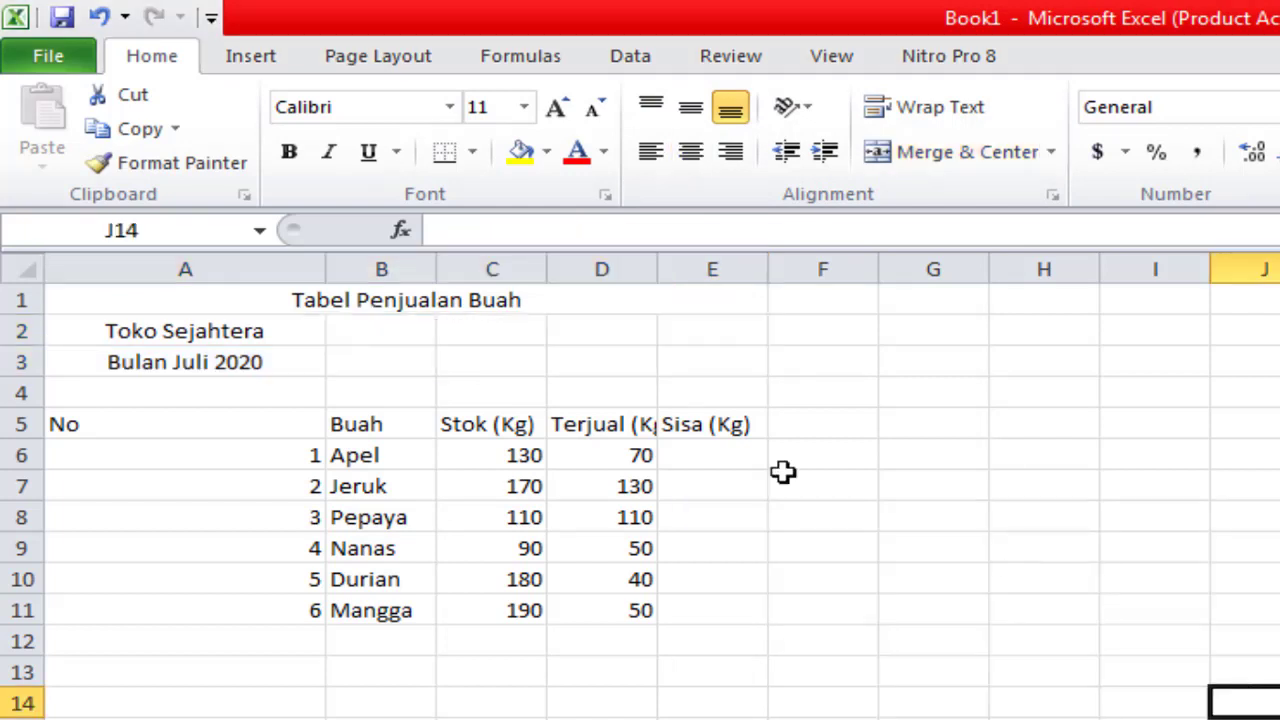
# Merge and centre Toko Sejahtera across A2:E2 and Bulan Juli 2020 across A3:E3 as separate rows
pyautogui.moveTo(324, 337); pyautogui.dragTo(757, 323)
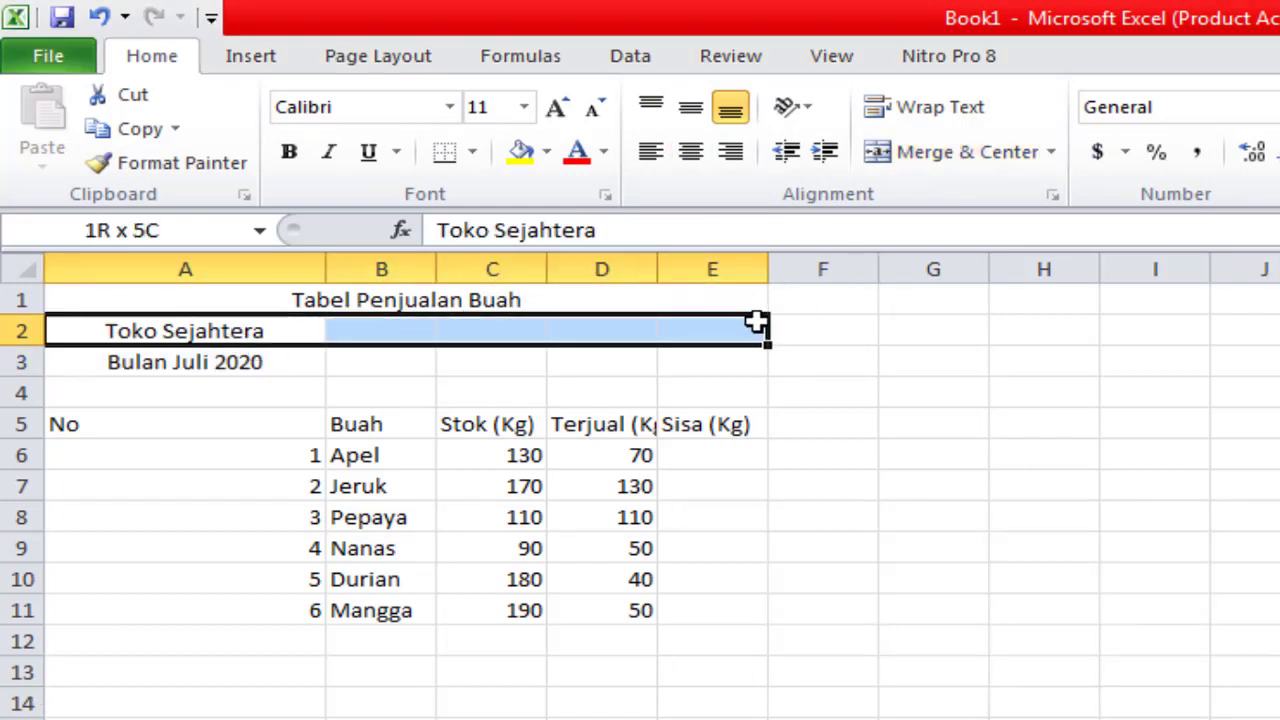
pyautogui.click(968, 158)
pyautogui.click(203, 362)
pyautogui.moveTo(203, 362); pyautogui.dragTo(690, 360)
pyautogui.click(912, 155)
pyautogui.click(920, 428)
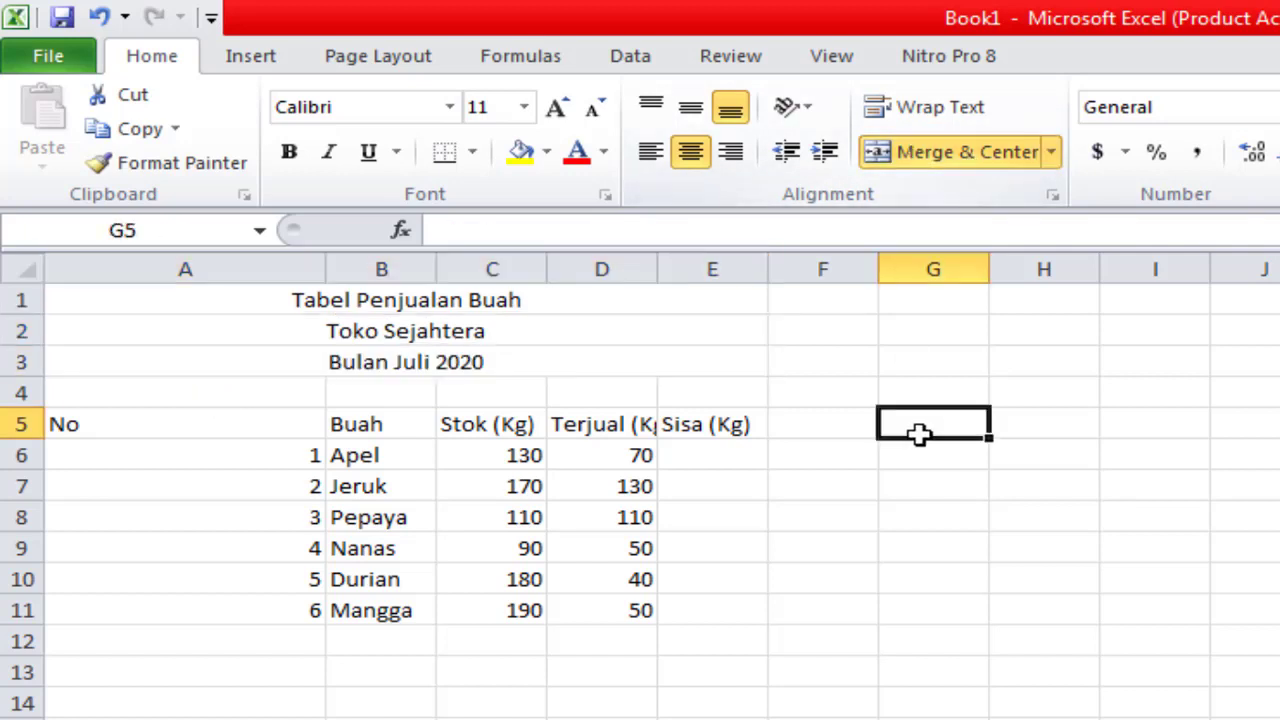
# Make the three merged title rows in A1:E3 bold
pyautogui.moveTo(328, 303); pyautogui.dragTo(409, 360)
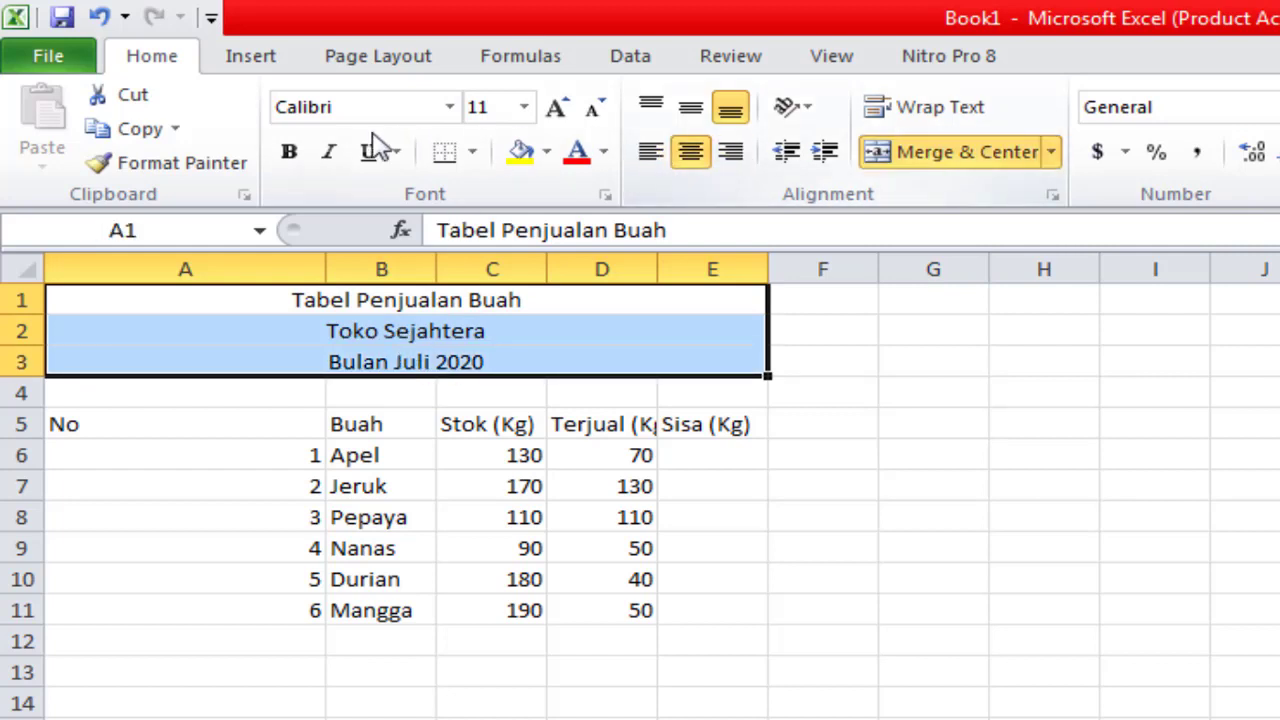
pyautogui.click(298, 155)
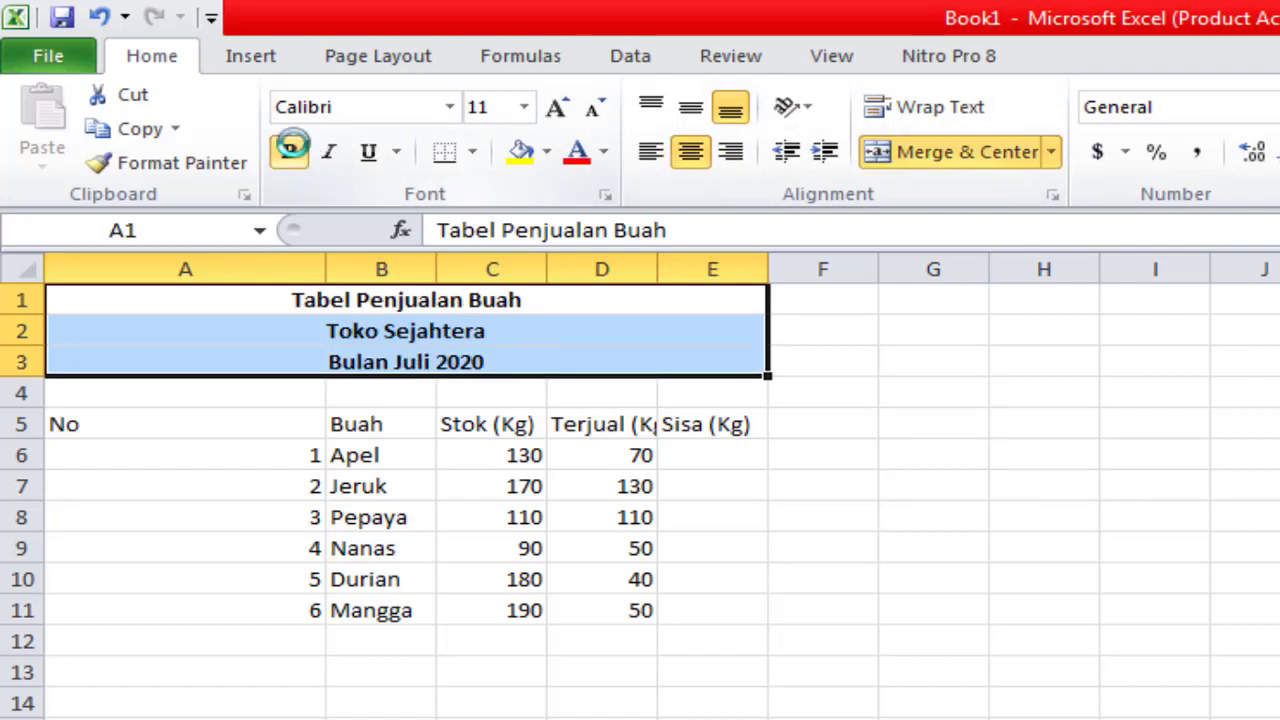
pyautogui.click(902, 556)
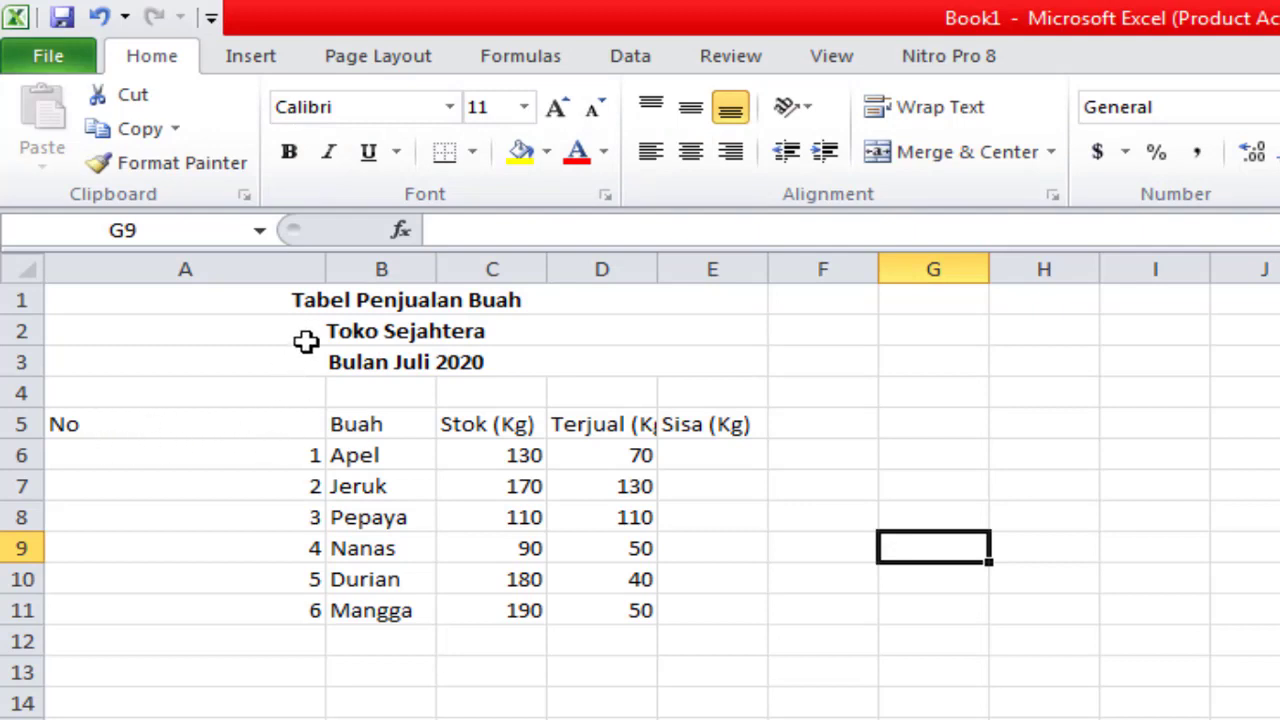
# Narrow column A and auto-fit columns A and B to the width of their contents
pyautogui.moveTo(324, 263); pyautogui.dragTo(324, 263)
pyautogui.moveTo(324, 268); pyautogui.dragTo(168, 269)
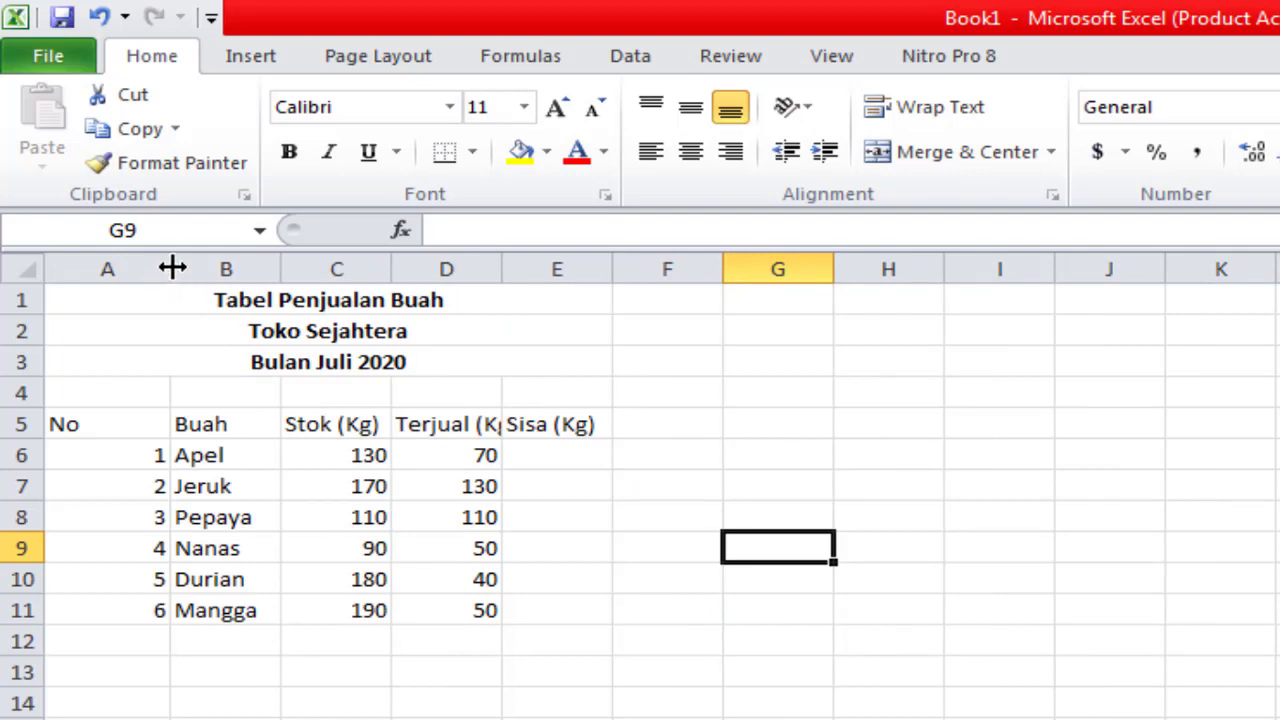
pyautogui.doubleClick(171, 268)
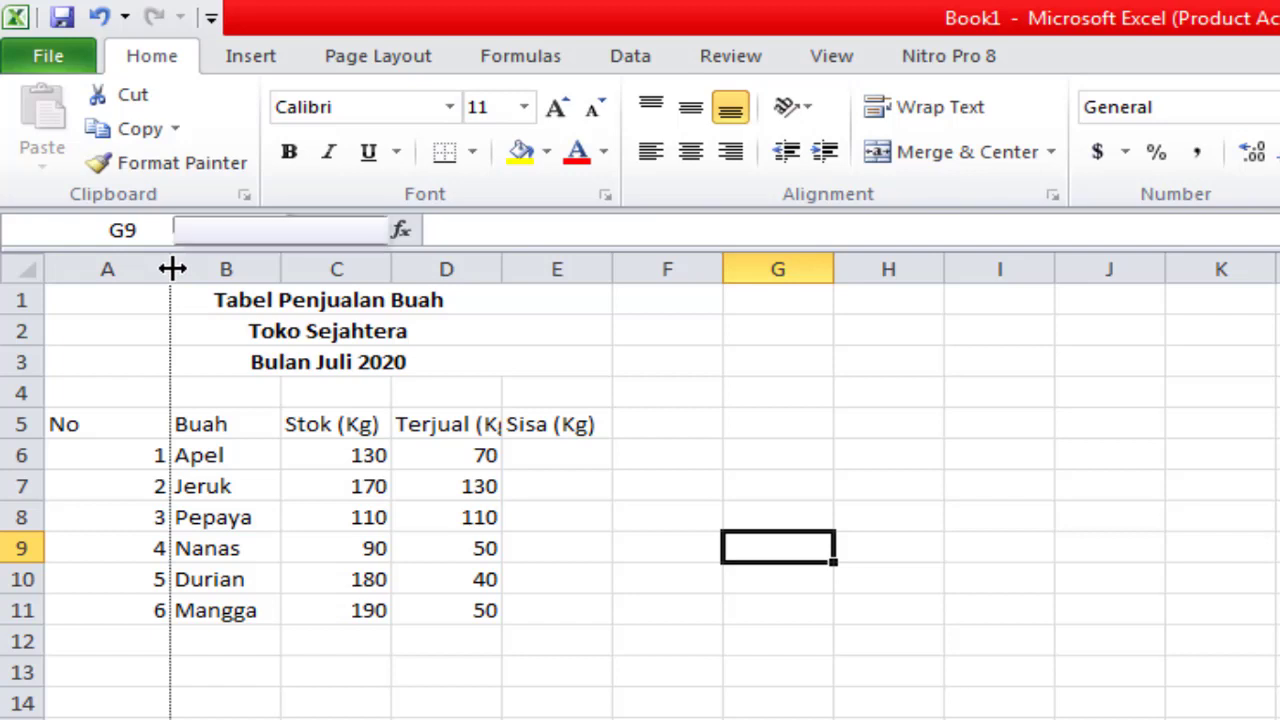
pyautogui.doubleClick(199, 268)
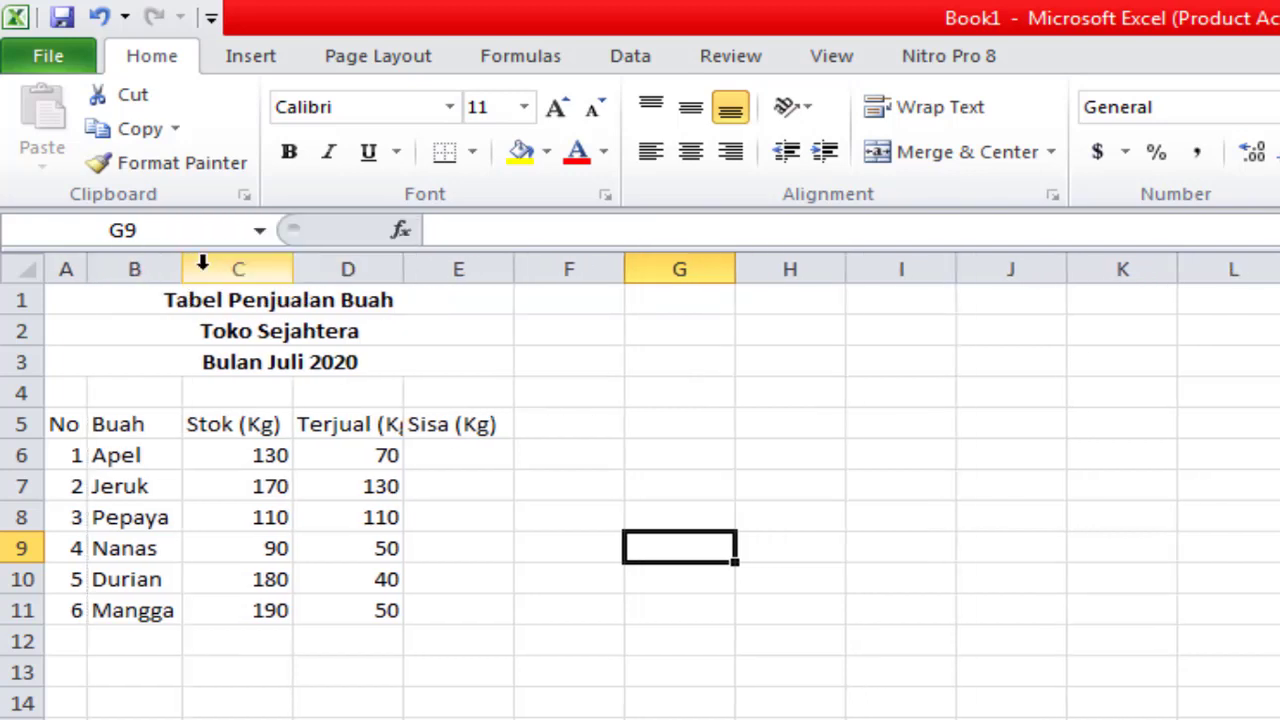
# Auto-fit columns C, D and E to the width of their contents
pyautogui.doubleClick(296, 268)
pyautogui.doubleClick(400, 268)
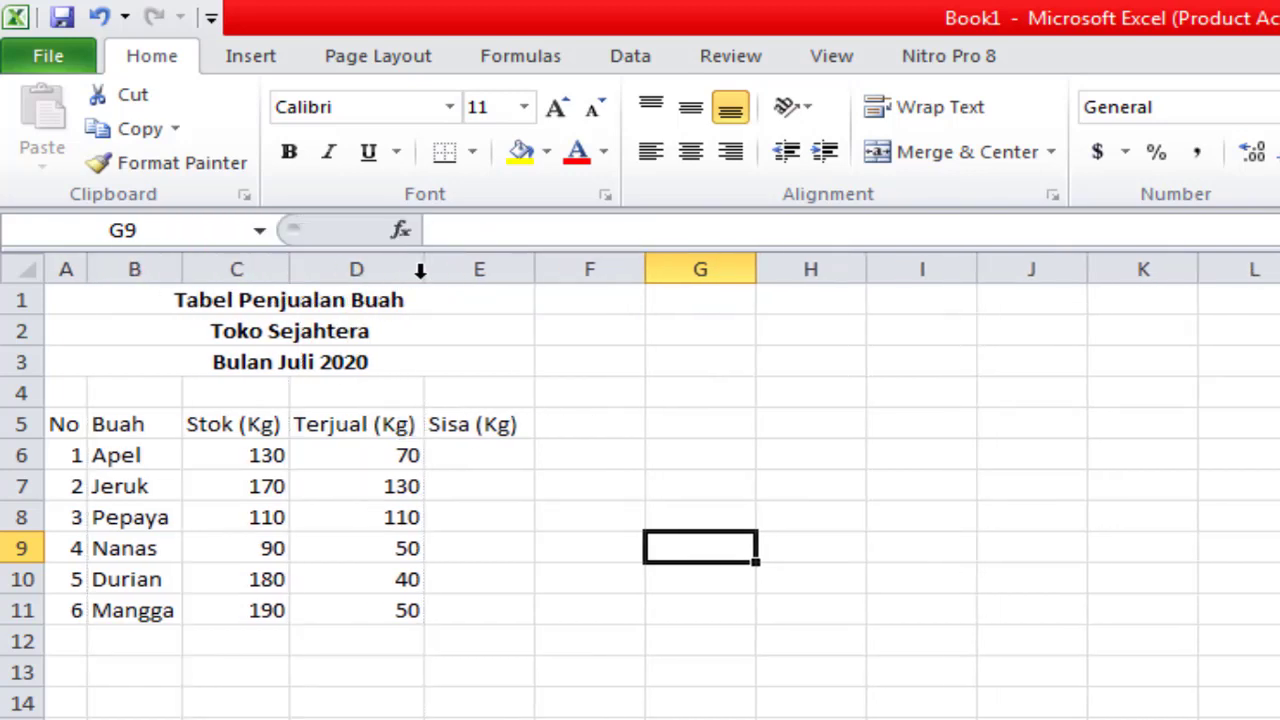
pyautogui.doubleClick(532, 270)
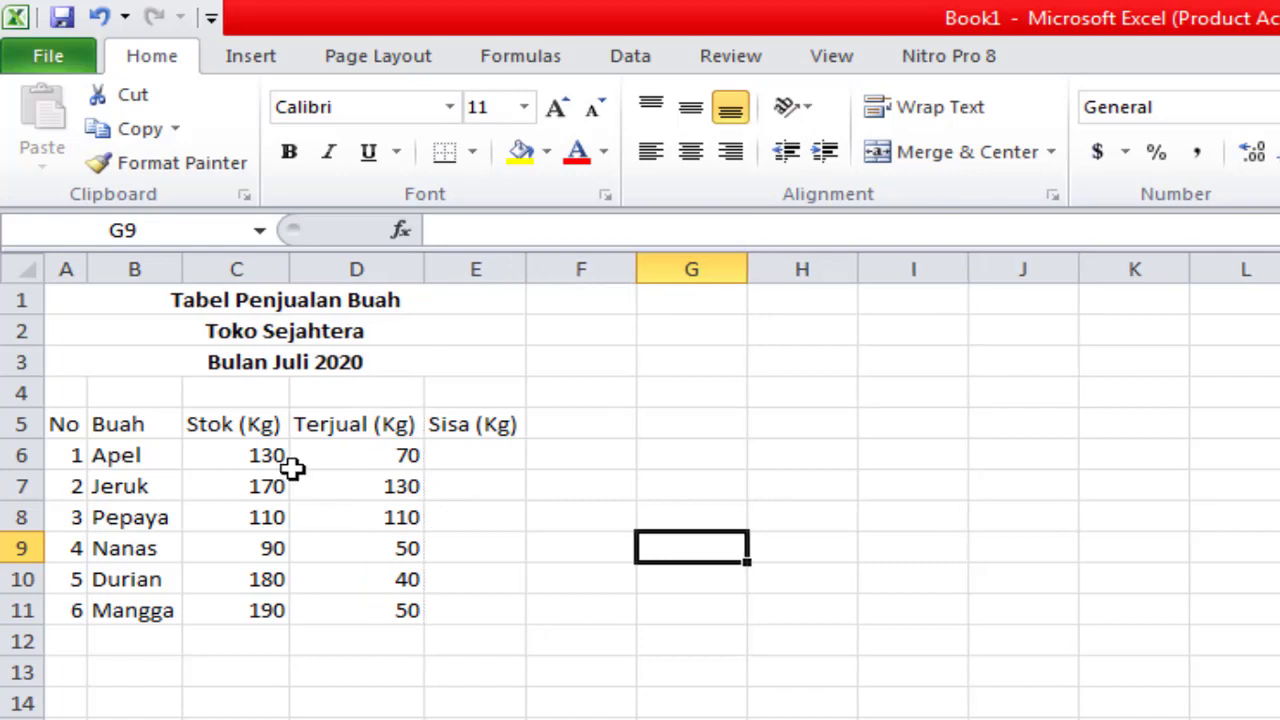
# Centre the contents of the table range A5:E11 horizontally
pyautogui.moveTo(74, 420); pyautogui.dragTo(517, 606)
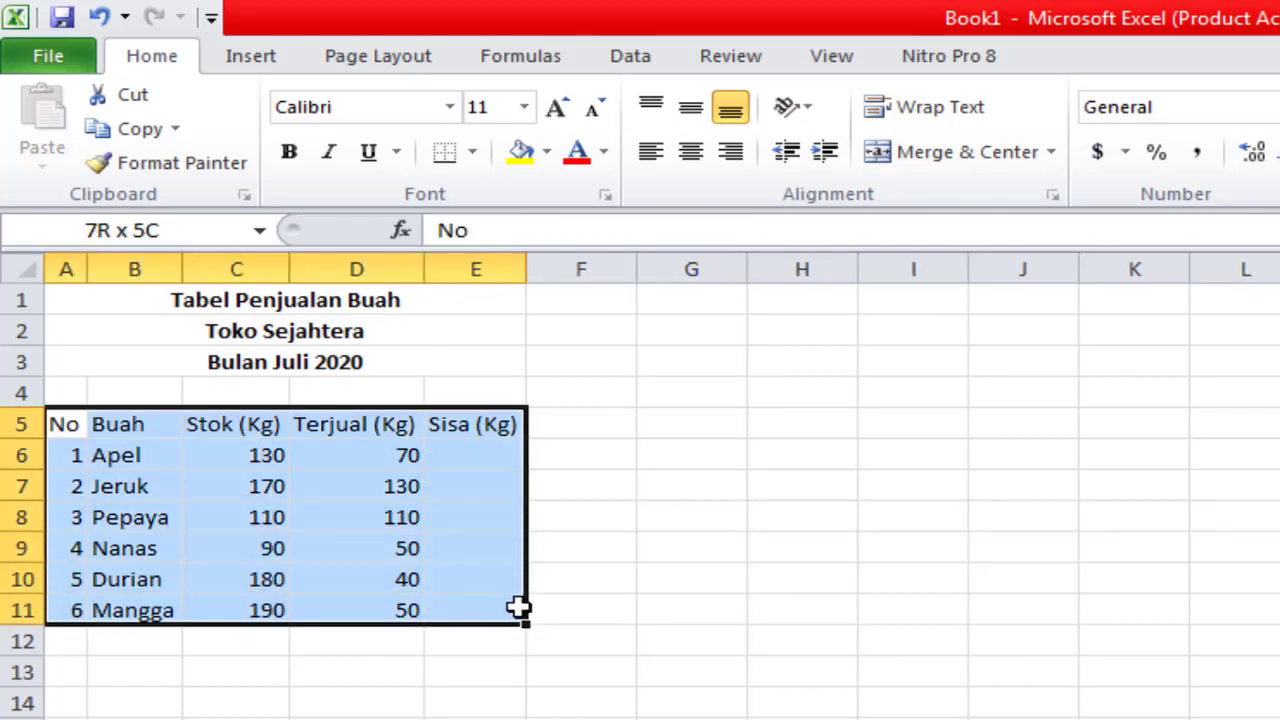
pyautogui.click(690, 152)
pyautogui.click(648, 641)
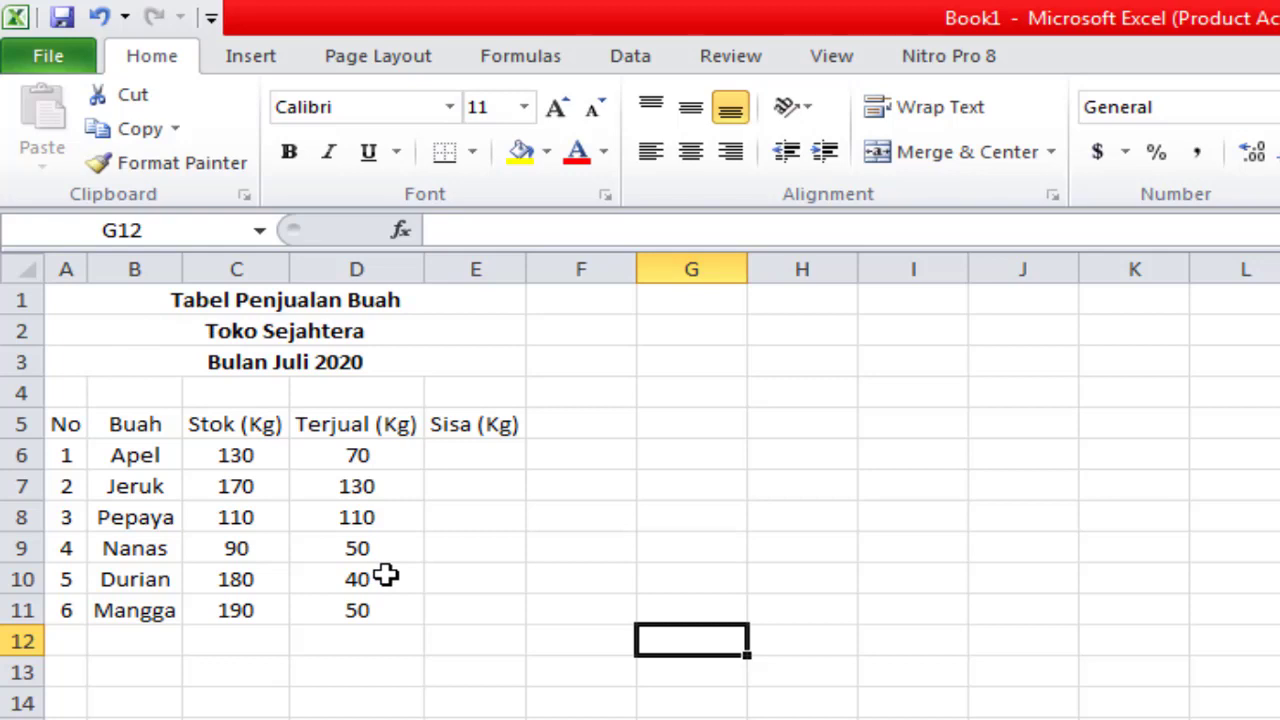
# Calculate the remaining stock for Apel in E6 with the formula =C6-D6
pyautogui.click(474, 452)
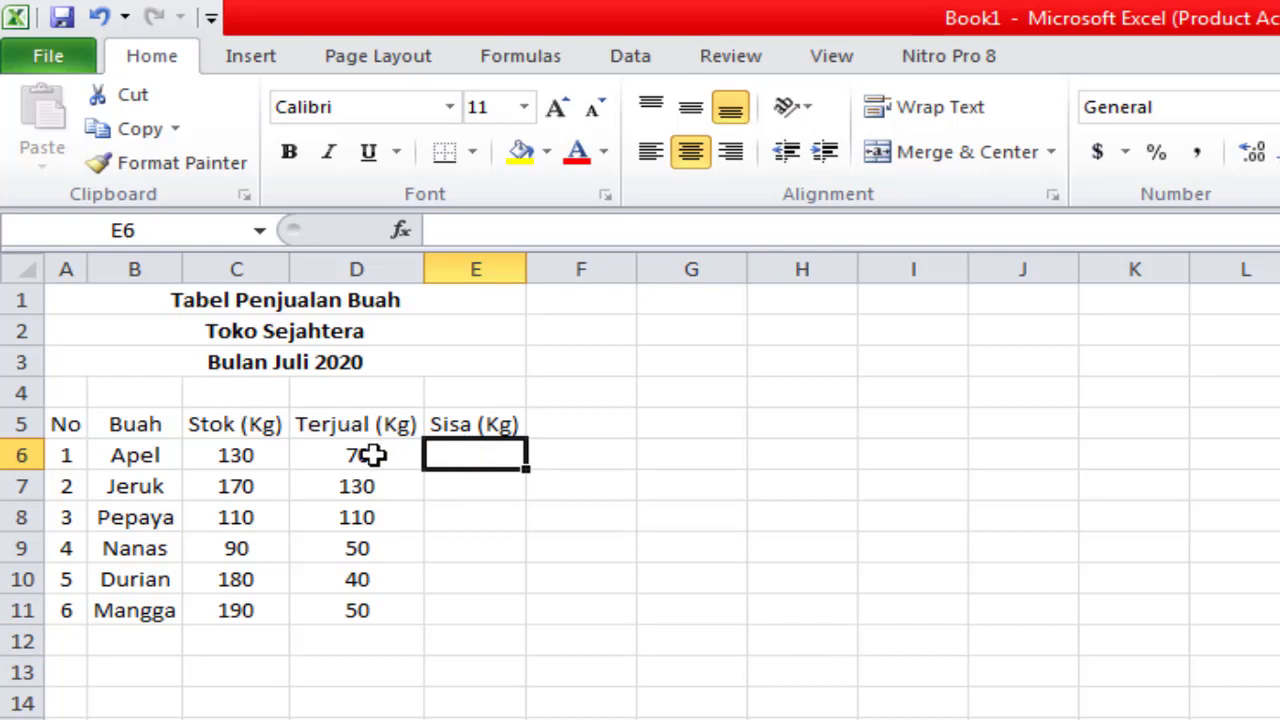
pyautogui.write('=')
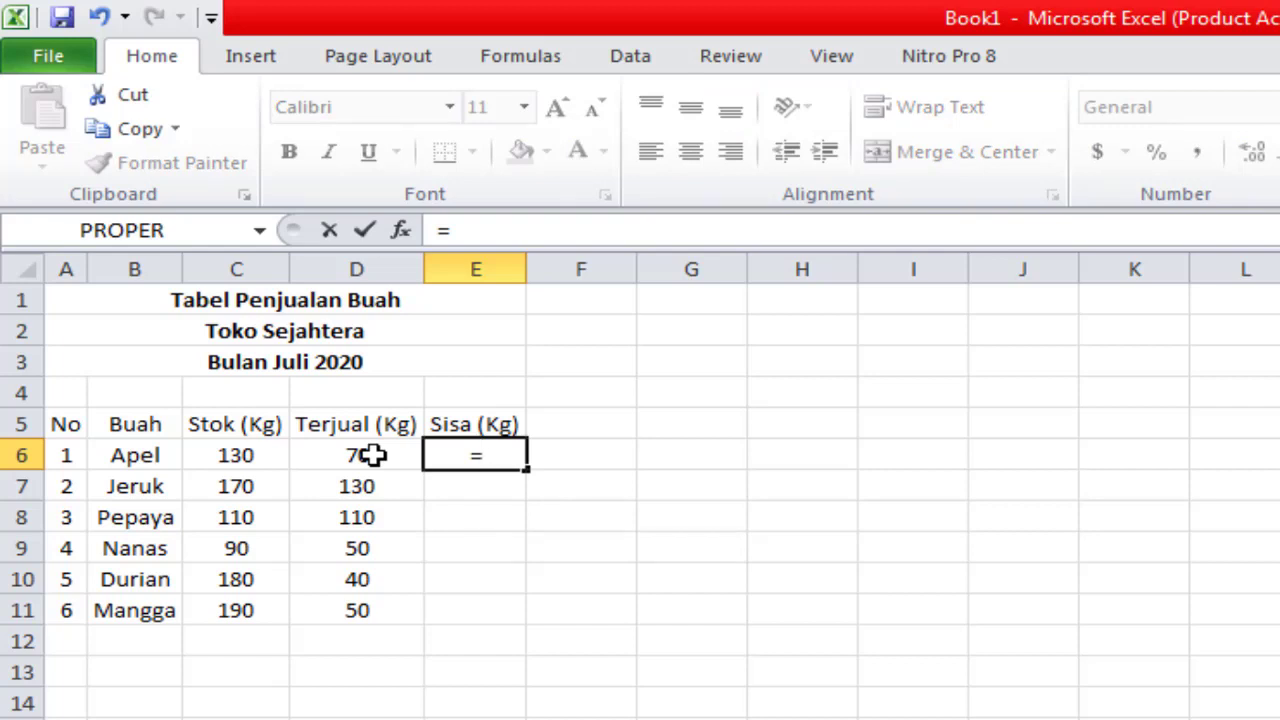
pyautogui.click(277, 455)
pyautogui.write('=')
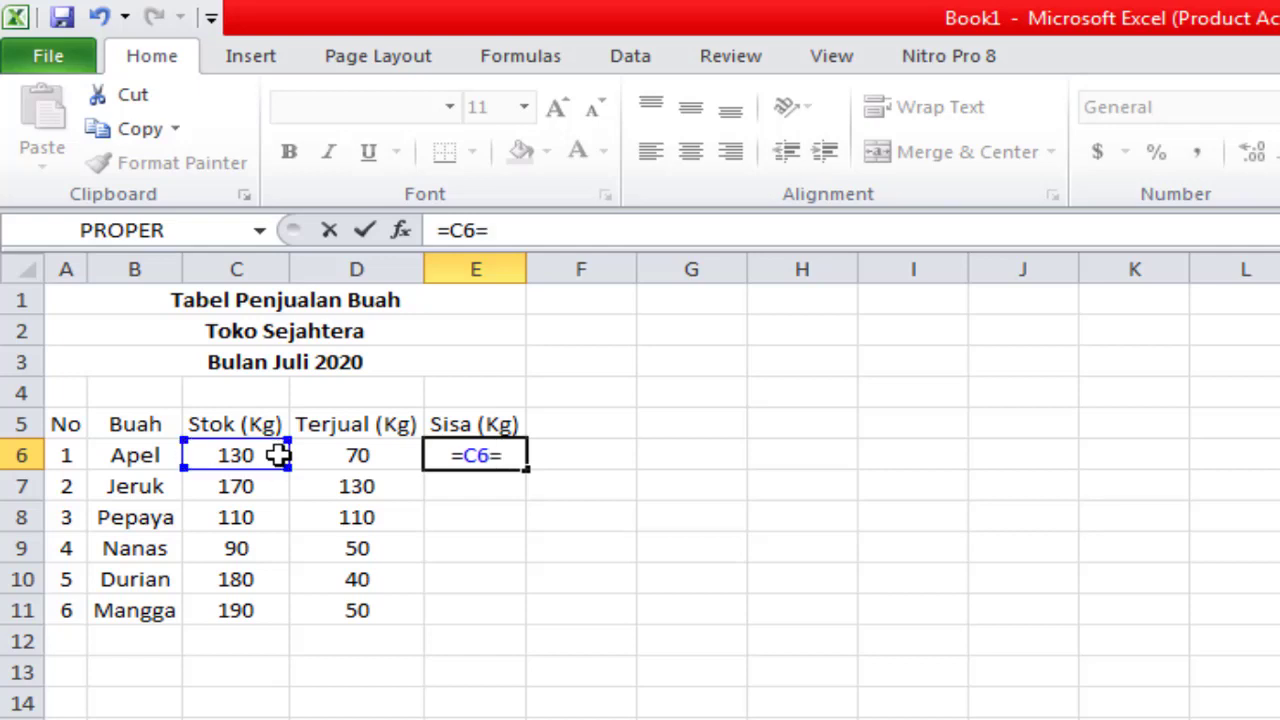
pyautogui.press('BackSpace')
pyautogui.write('-')
pyautogui.click(323, 457)
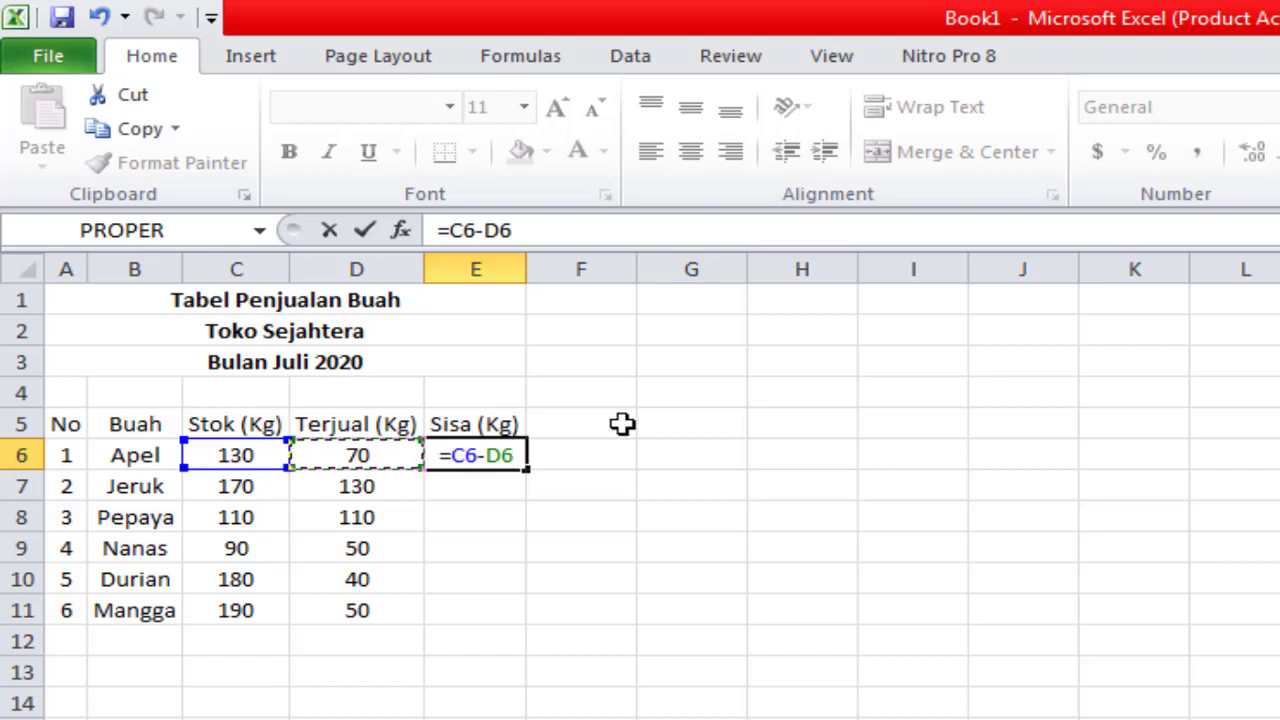
pyautogui.press('Return')
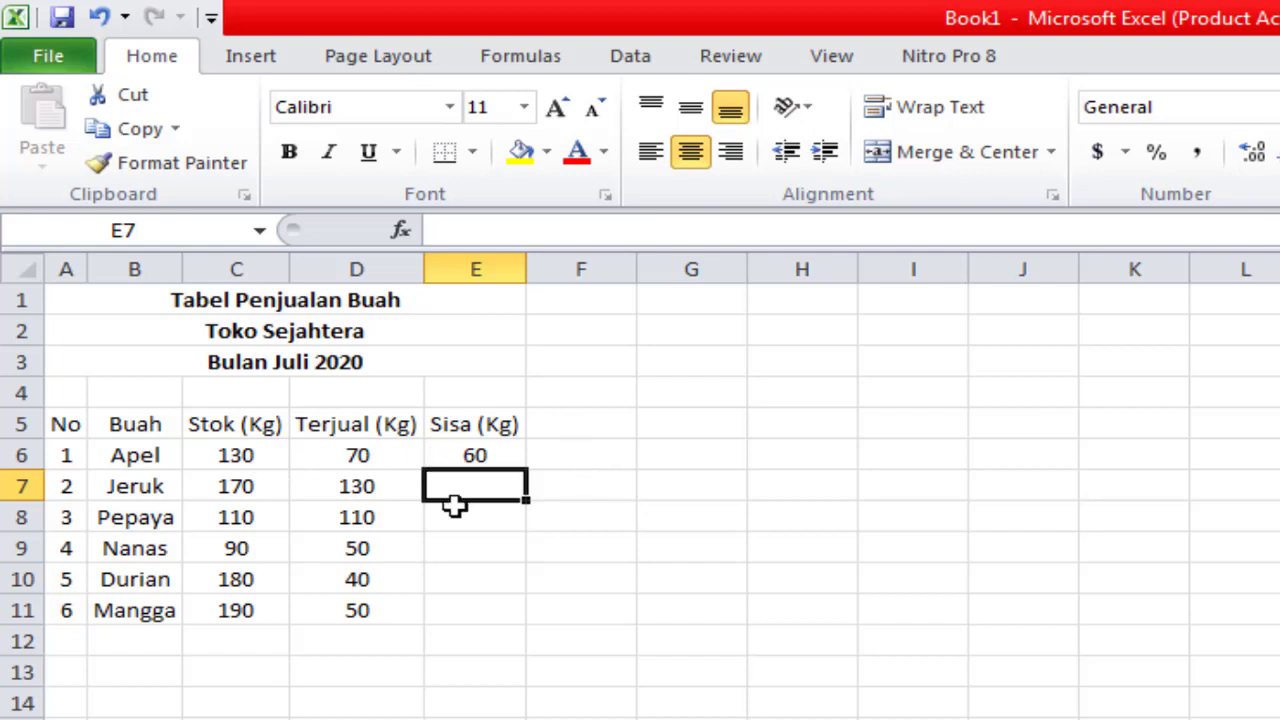
# Calculate the remaining stock for Jeruk in E7 with the formula =C7-D7
pyautogui.write('=')
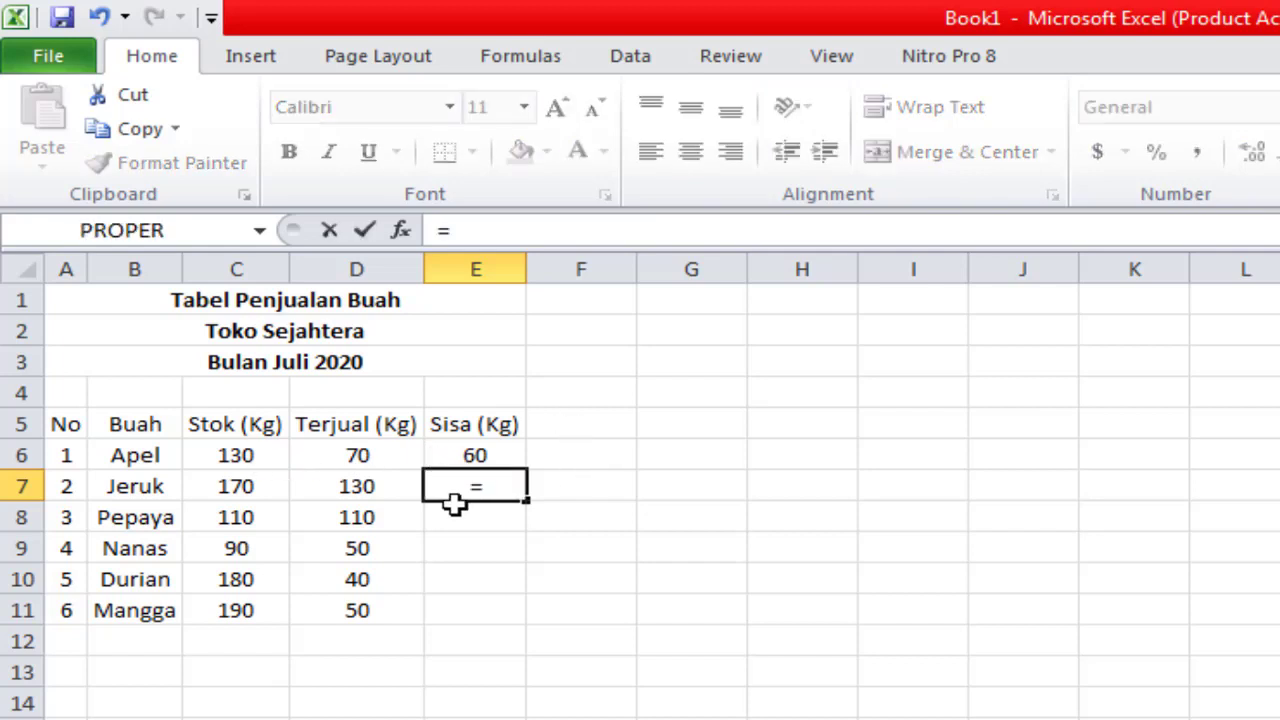
pyautogui.click(276, 481)
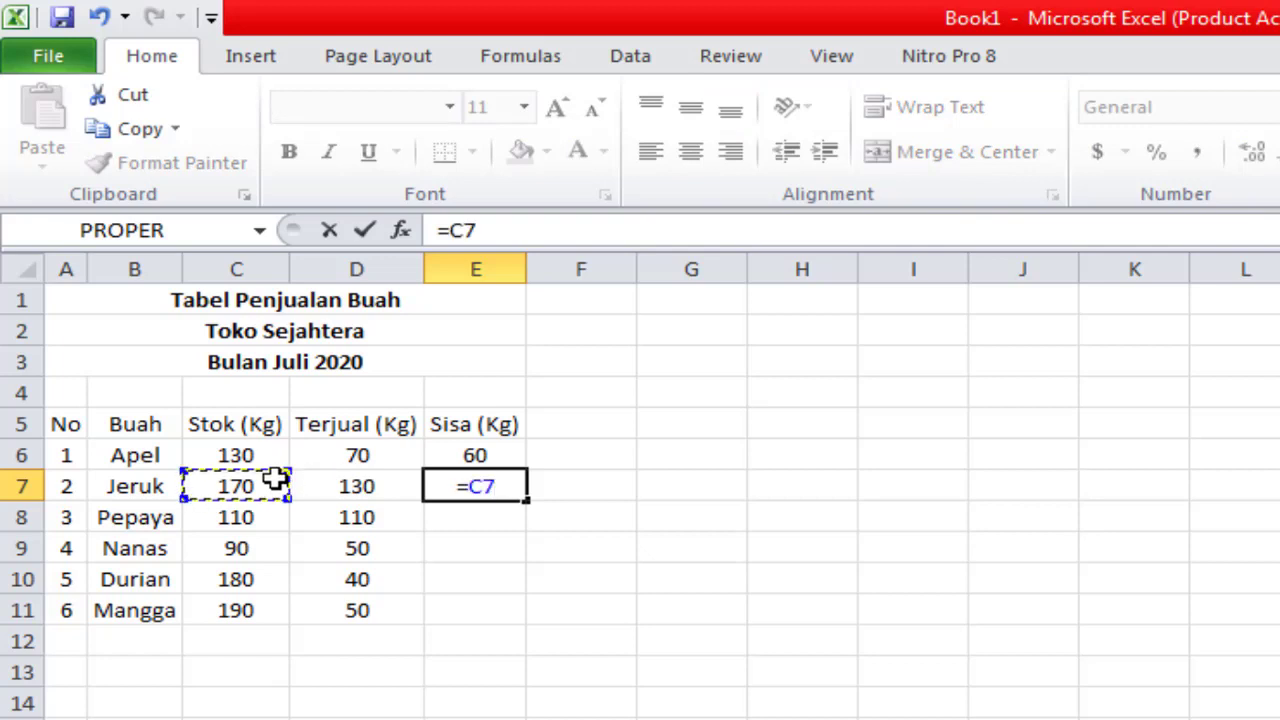
pyautogui.write('-')
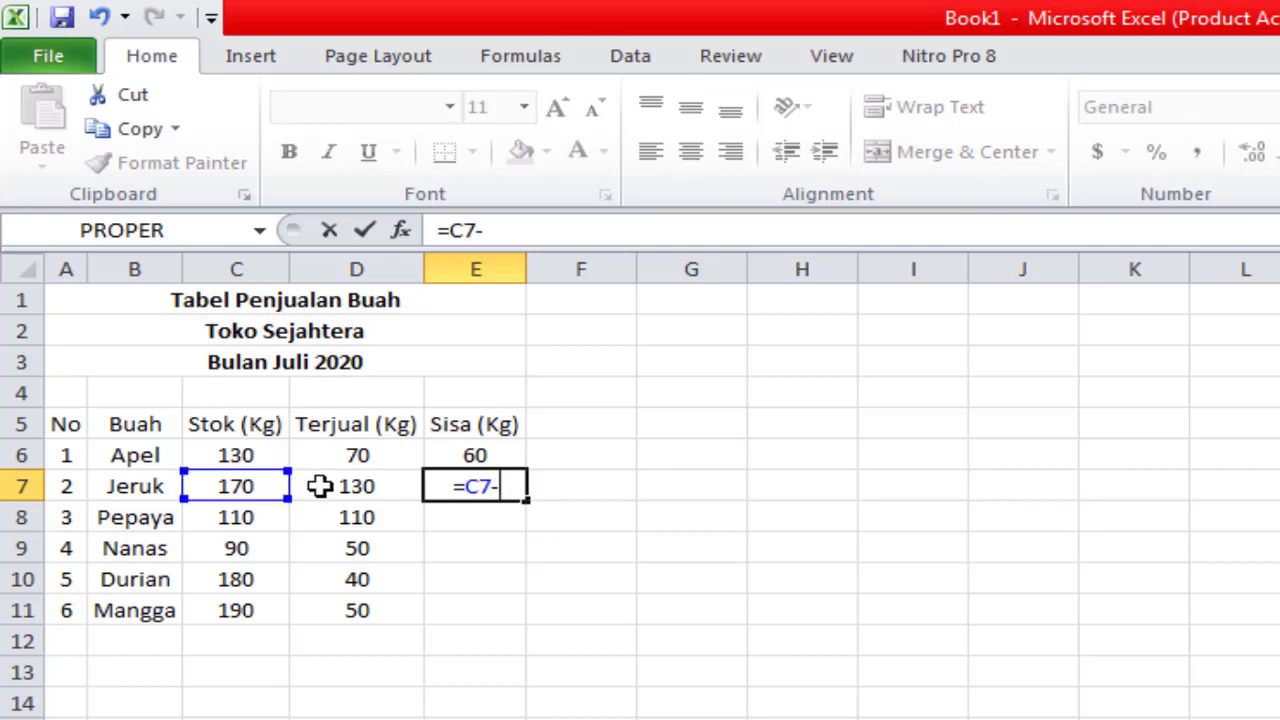
pyautogui.click(319, 485)
pyautogui.press('Return')
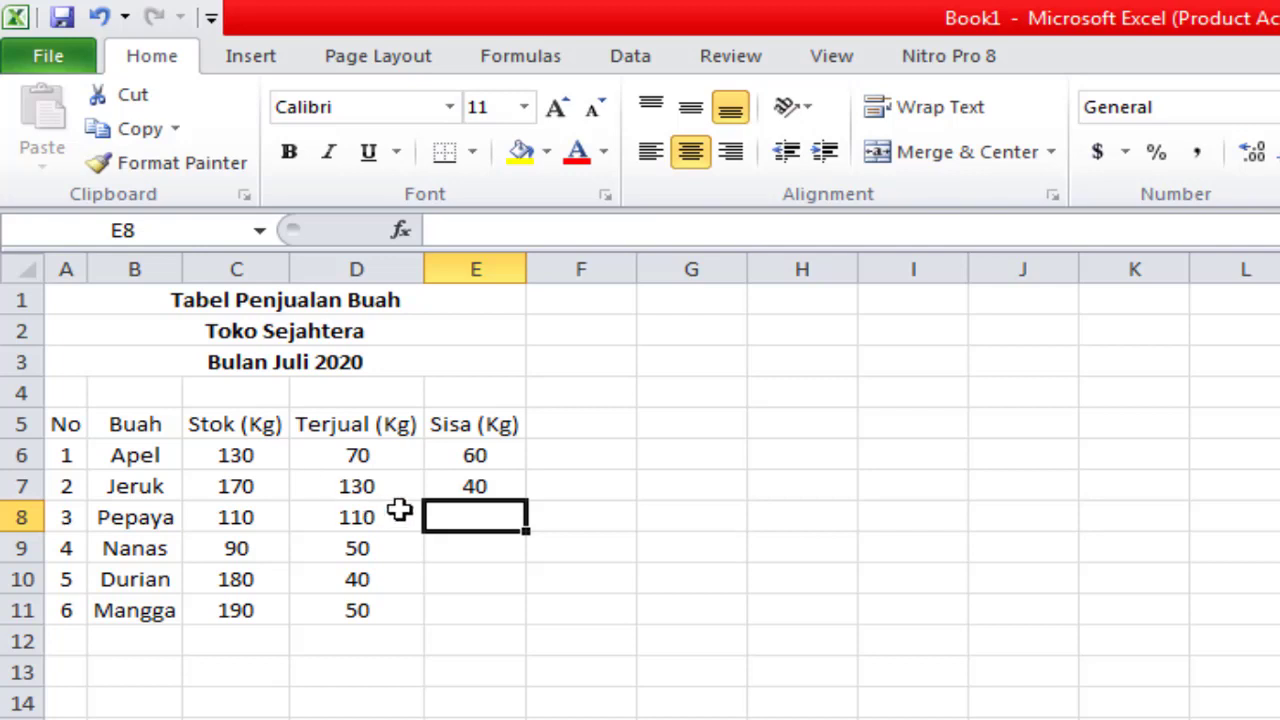
# Clear the Sisa (Kg) formula for Jeruk from cell E7
pyautogui.click(488, 454)
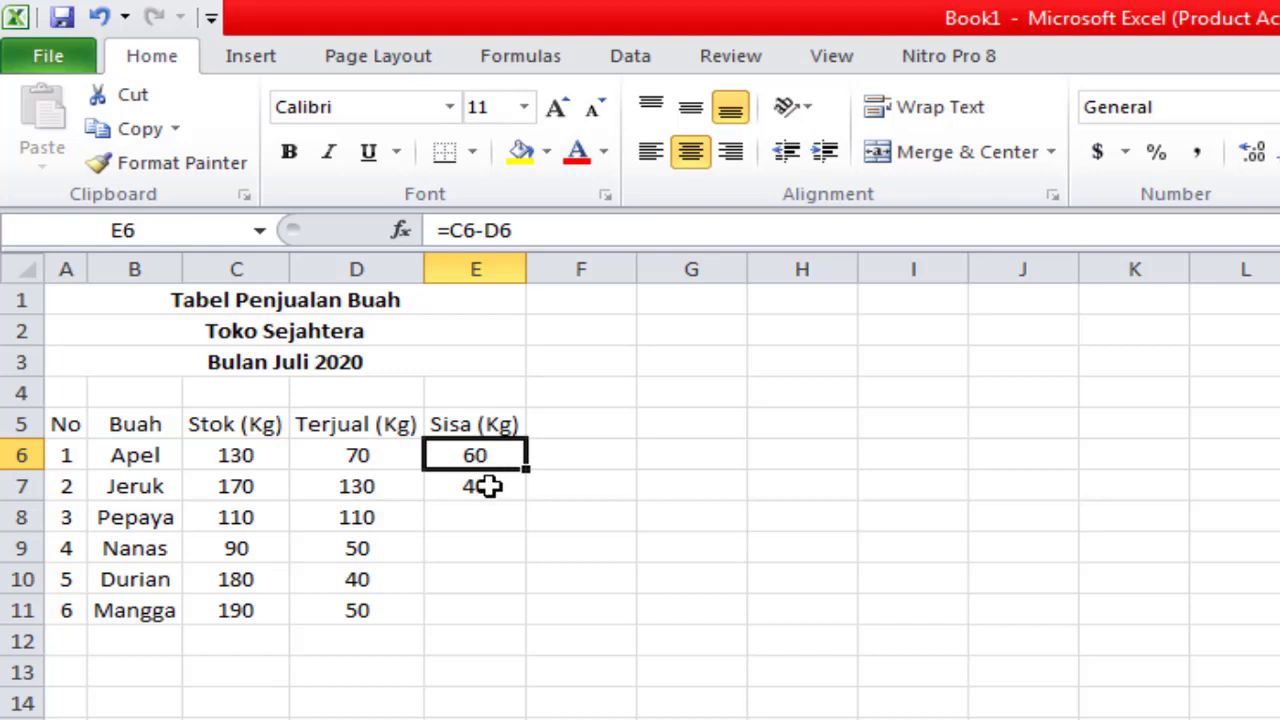
pyautogui.click(488, 486)
pyautogui.press('Delete')
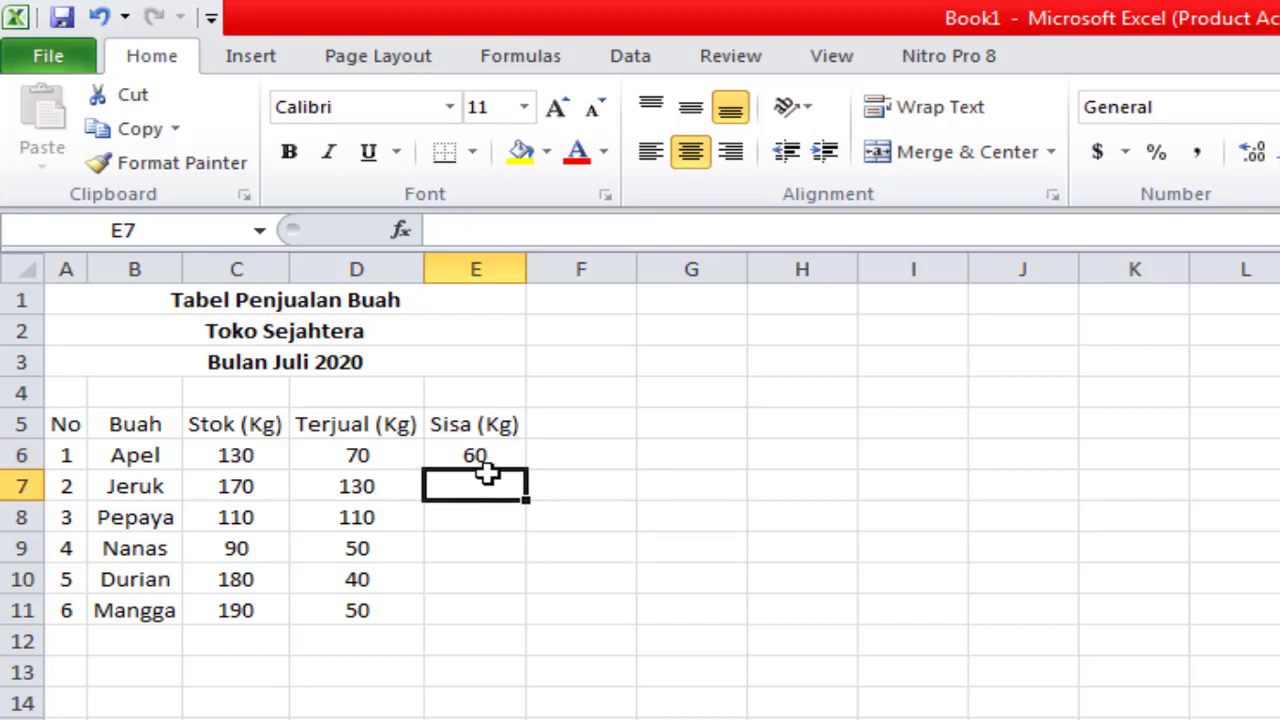
# Fill the subtraction formula from E6 down through E11 for the remaining fruits
pyautogui.click(482, 452)
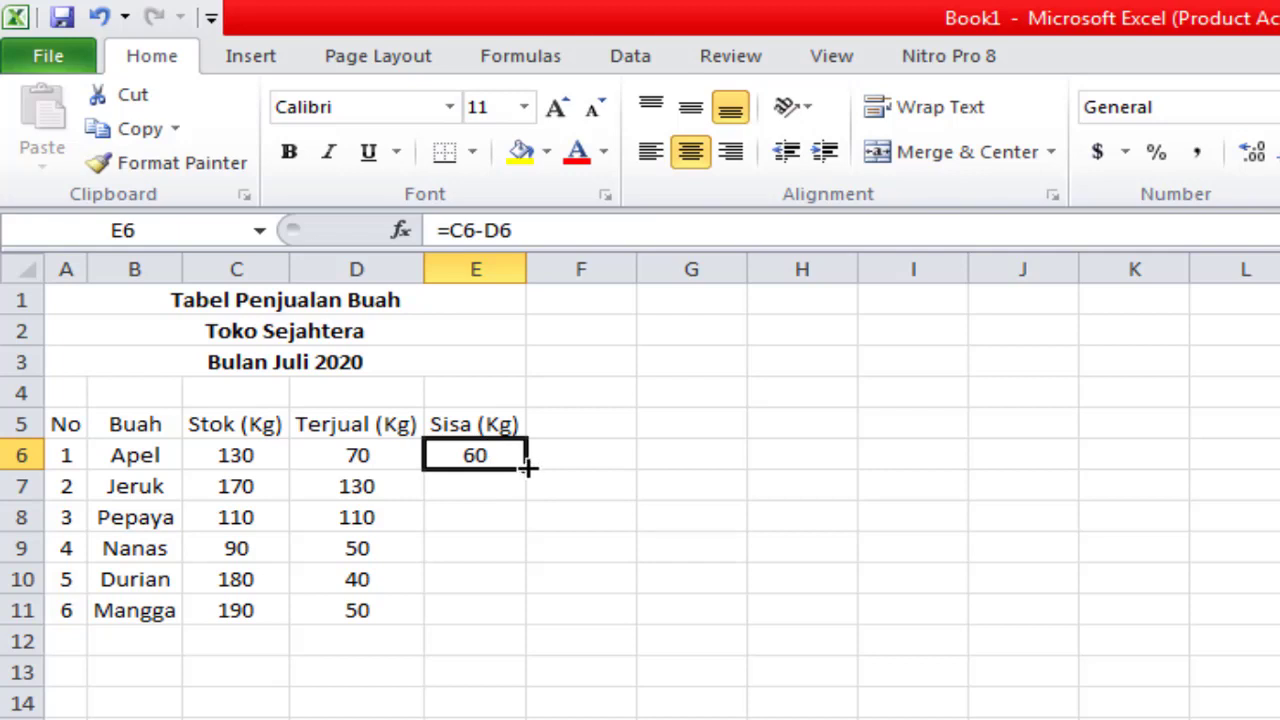
pyautogui.moveTo(527, 465); pyautogui.dragTo(520, 619)
pyautogui.click(614, 537)
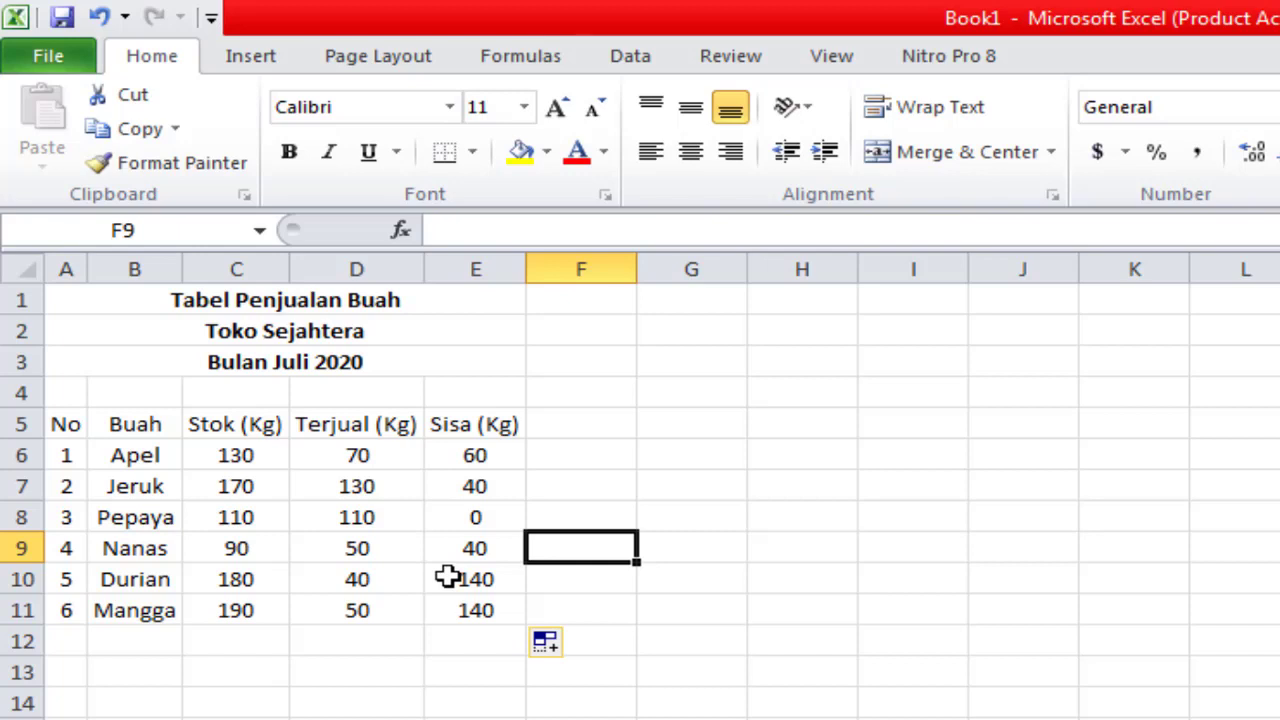
# Enter the row label Jumlah in cell A12 below the last fruit number
pyautogui.click(62, 643)
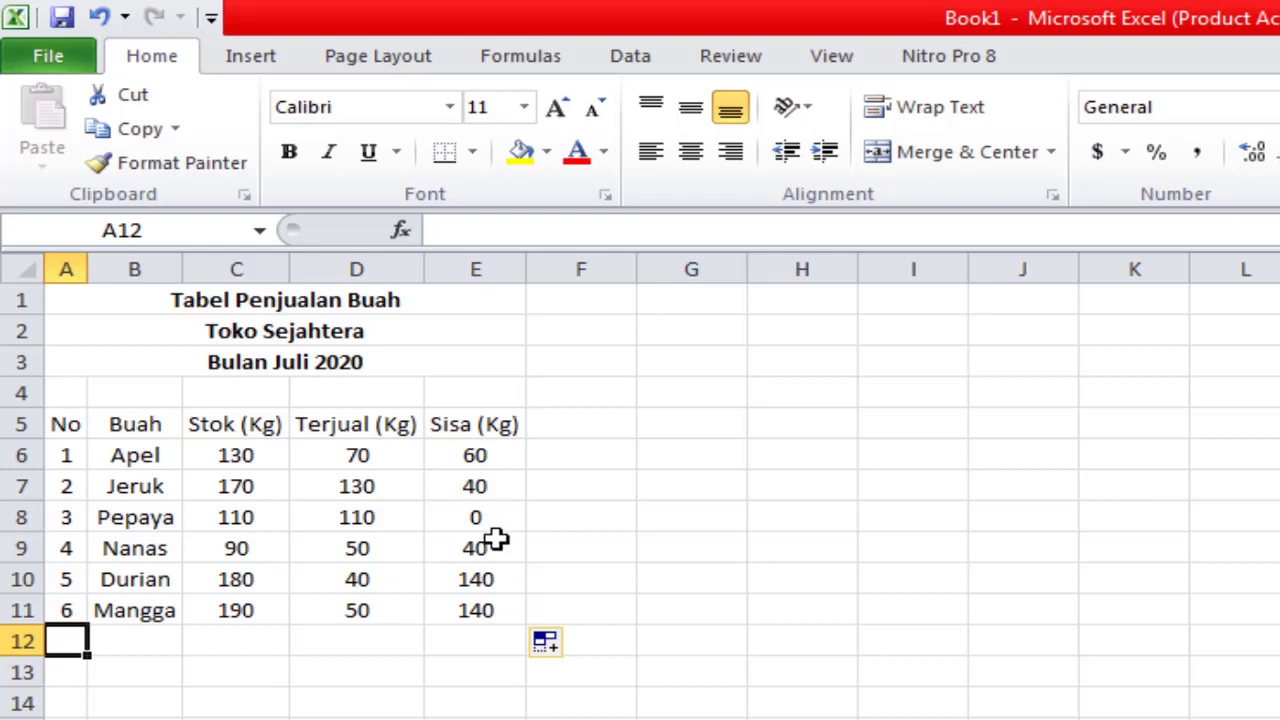
pyautogui.write('ju')
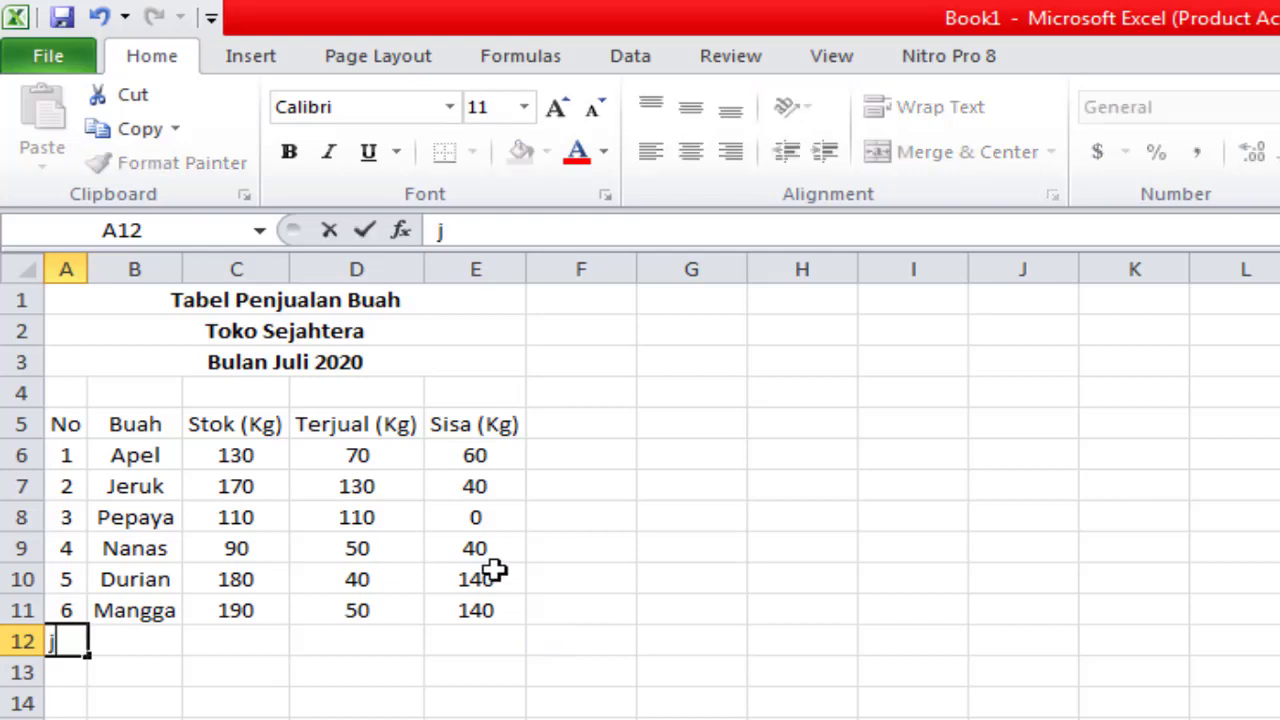
pyautogui.press('BackSpace')
pyautogui.press('BackSpace')
pyautogui.write('Ju')
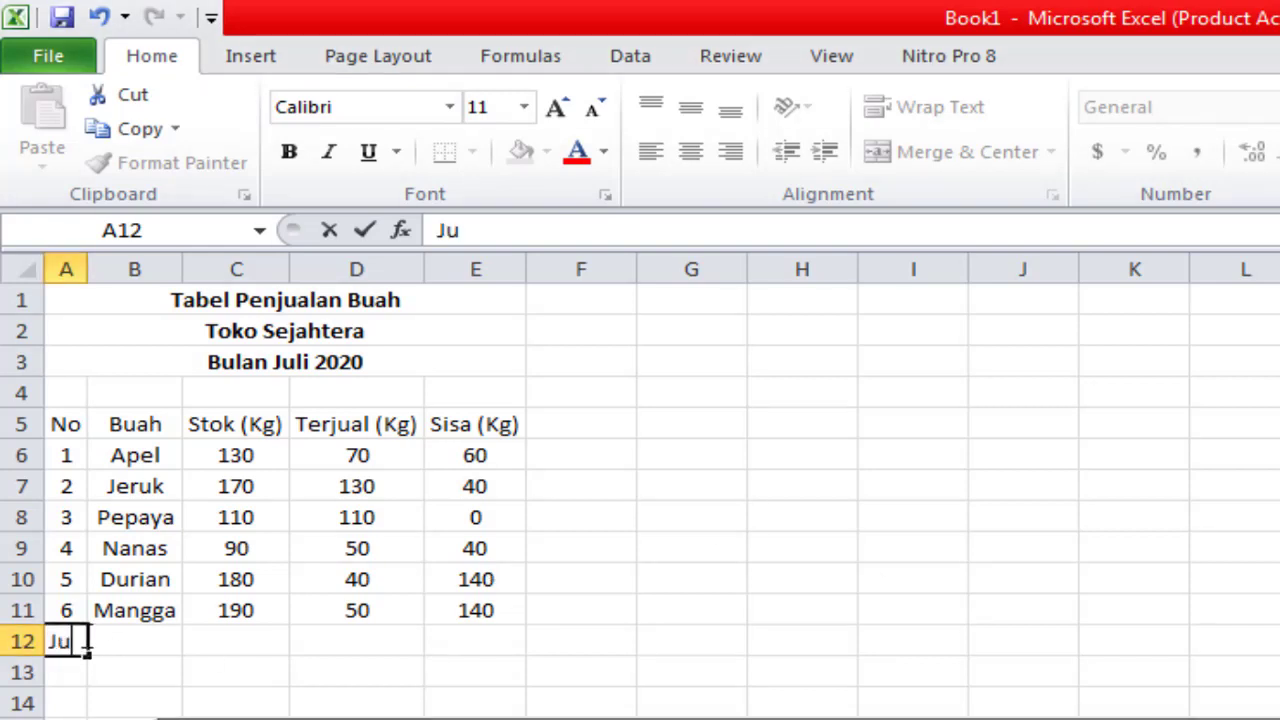
pyautogui.write('mlah')
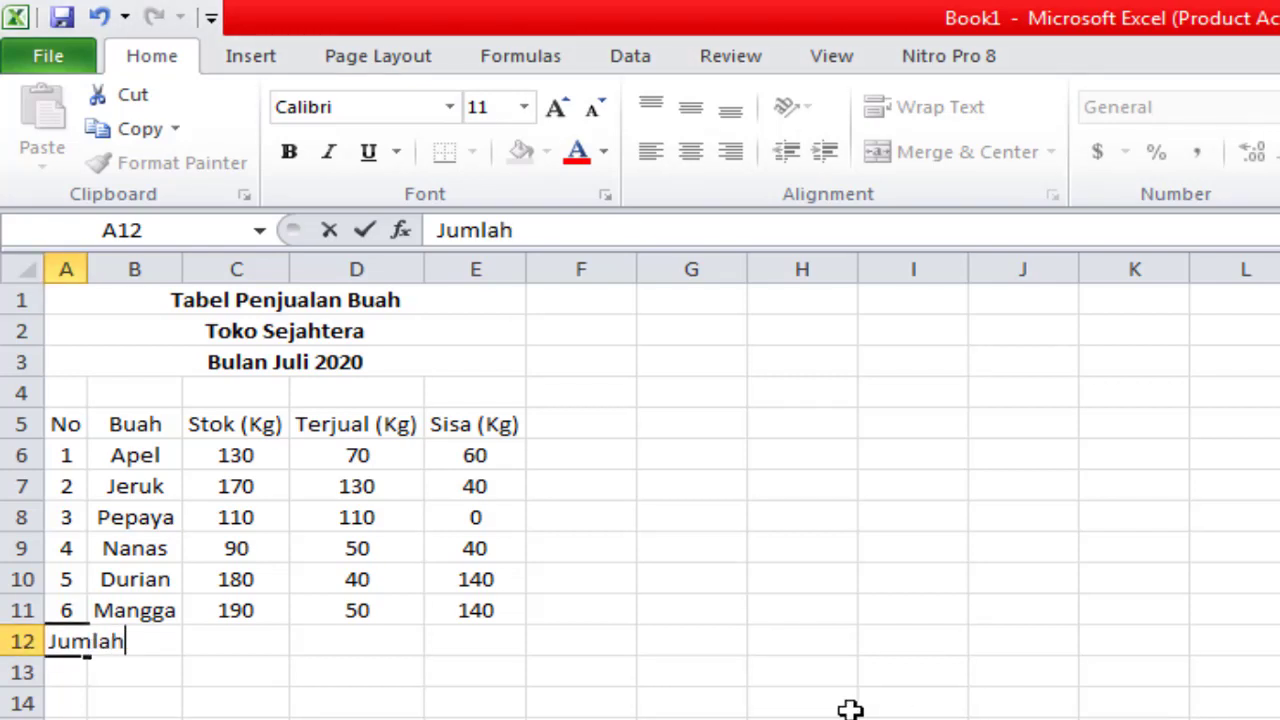
pyautogui.click(789, 703)
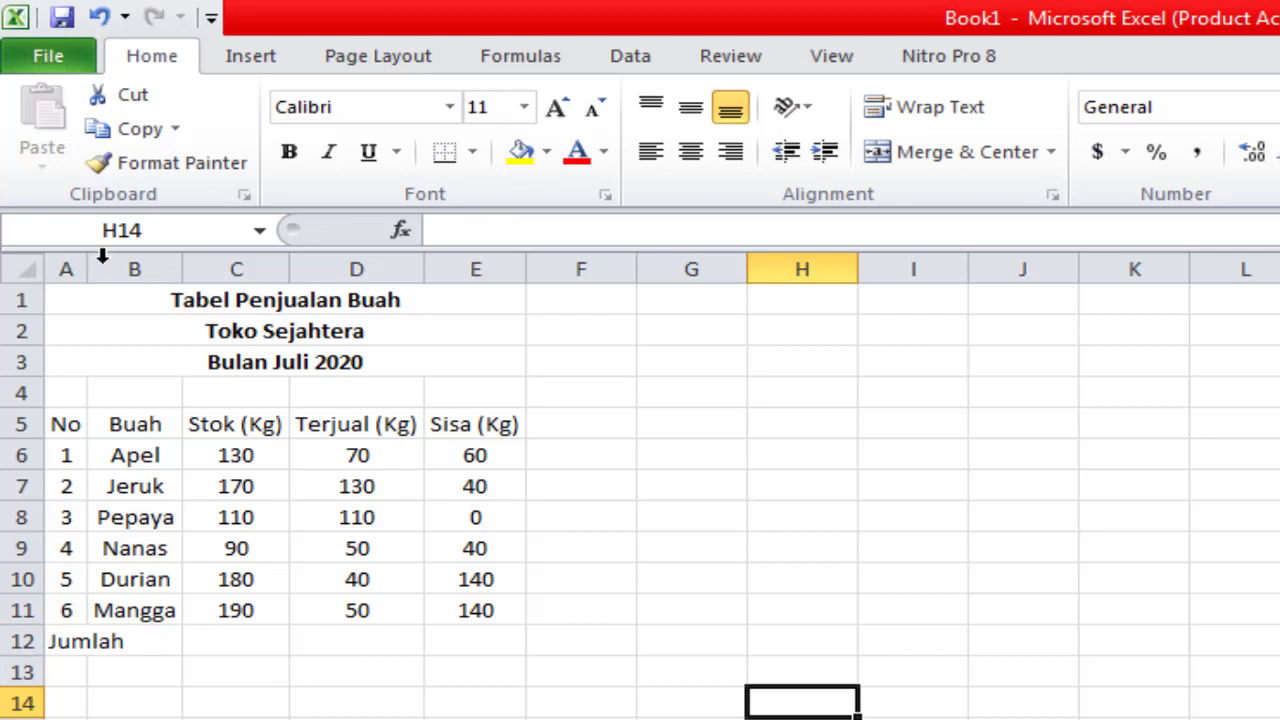
pyautogui.click(78, 643)
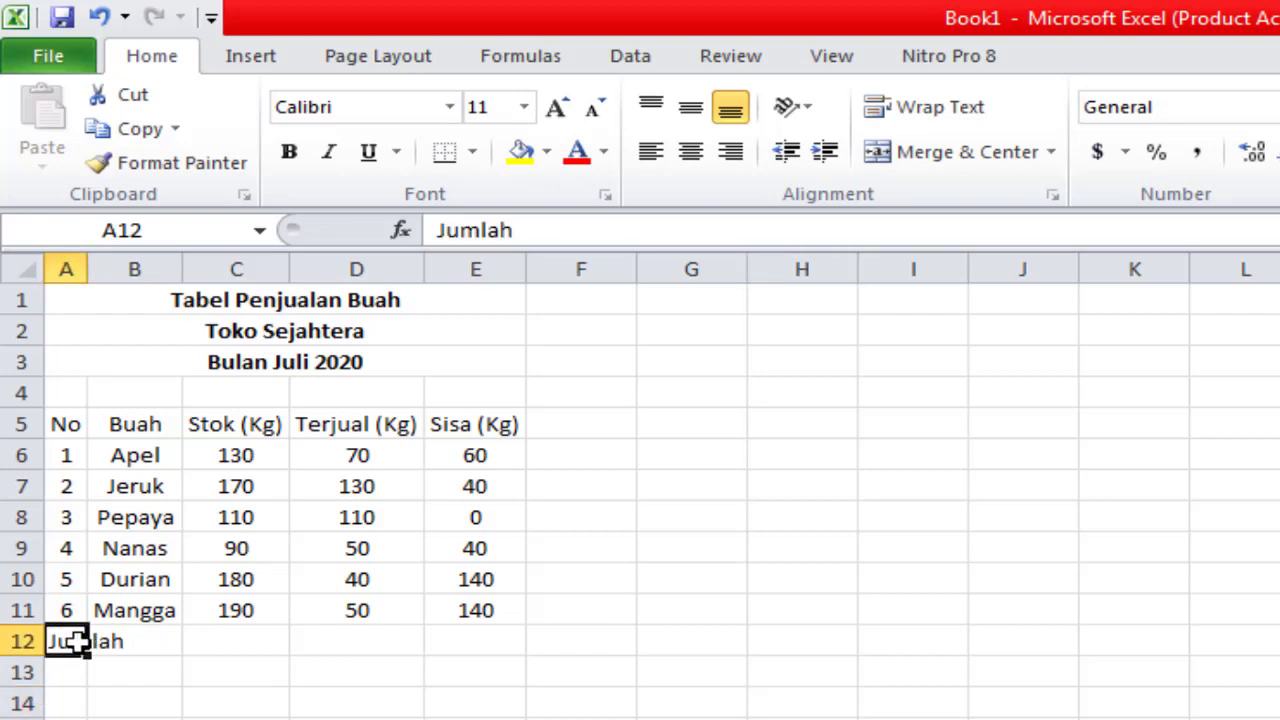
# Total the Stok (Kg) column in C12 with the formula =SUM(C6:C11)
pyautogui.click(201, 646)
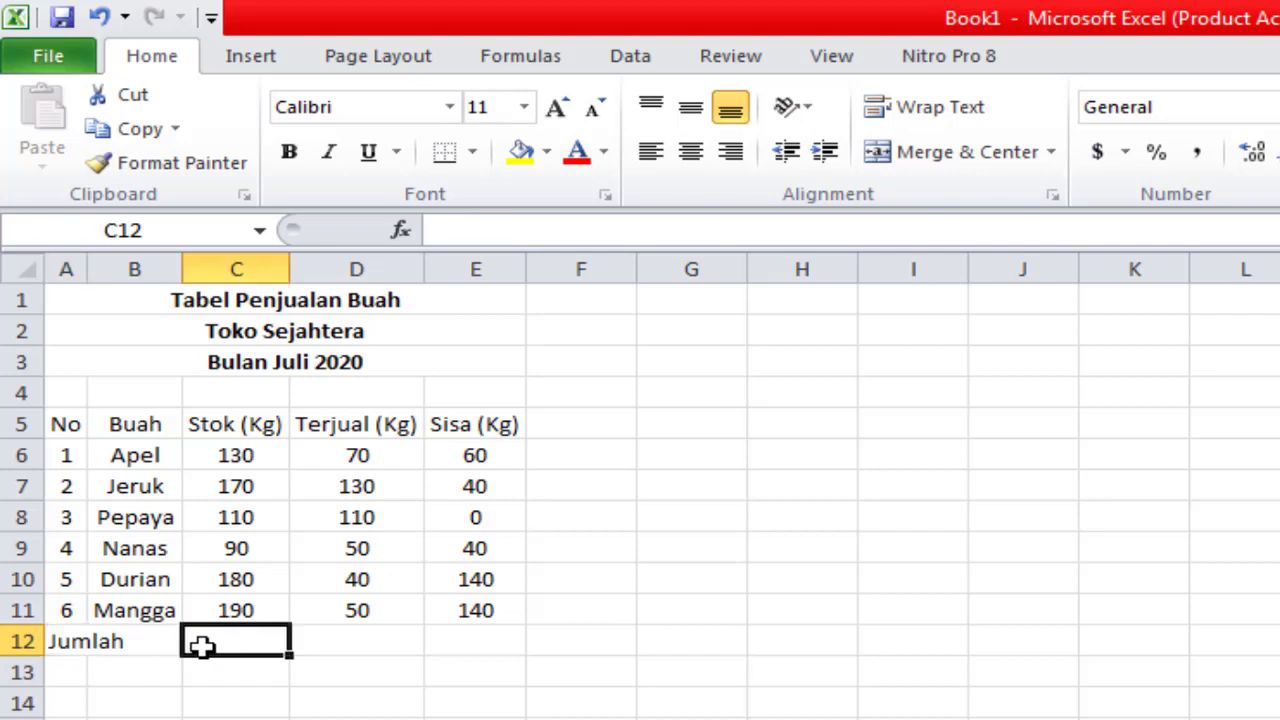
pyautogui.write('=')
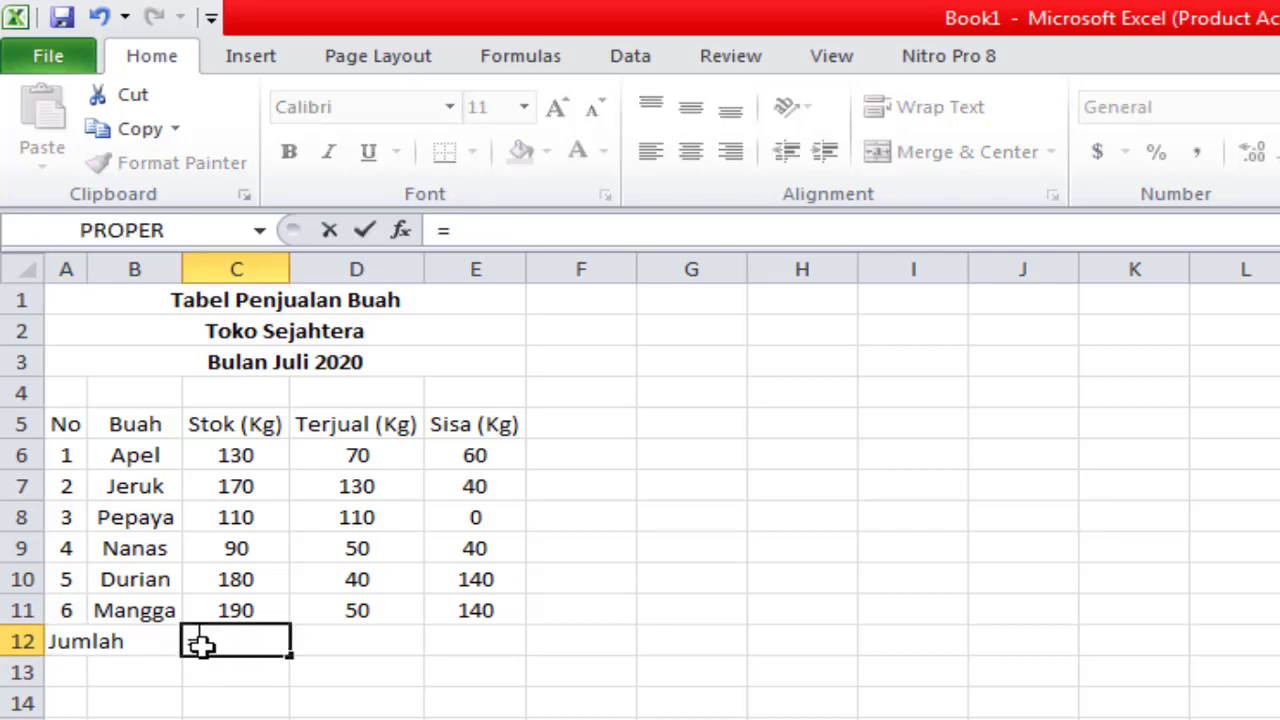
pyautogui.write('su')
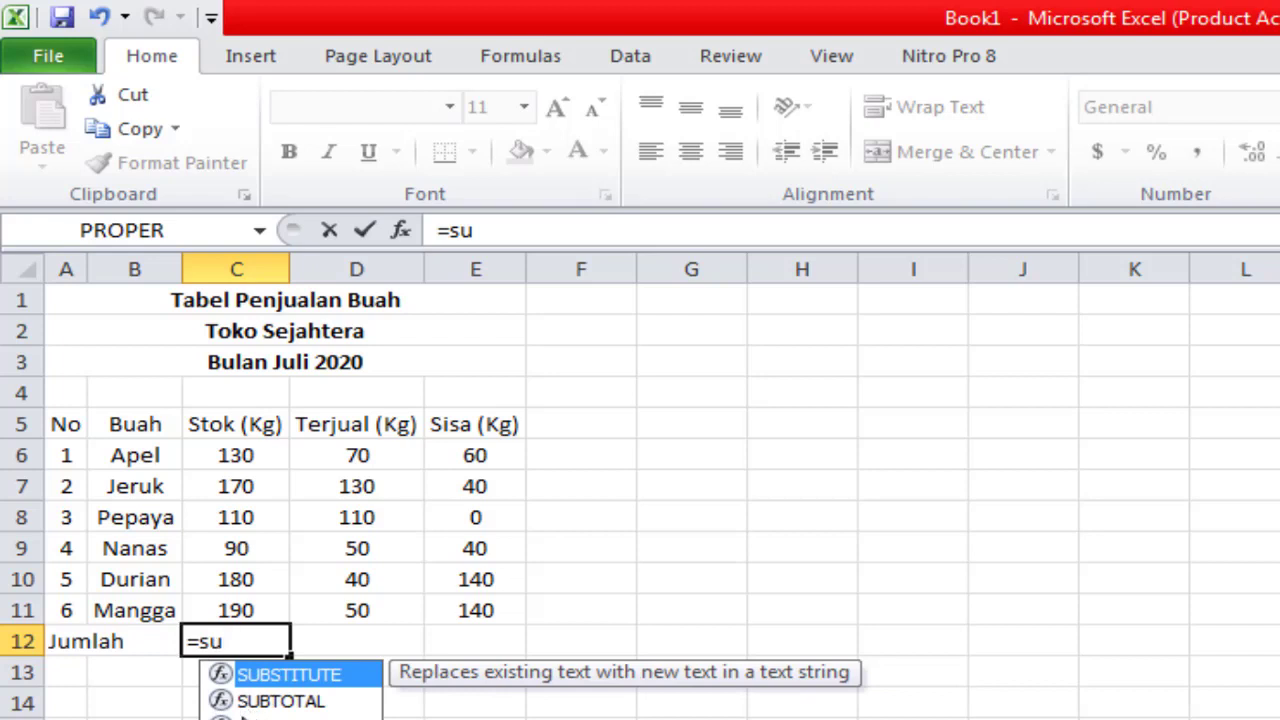
pyautogui.doubleClick(240, 714)
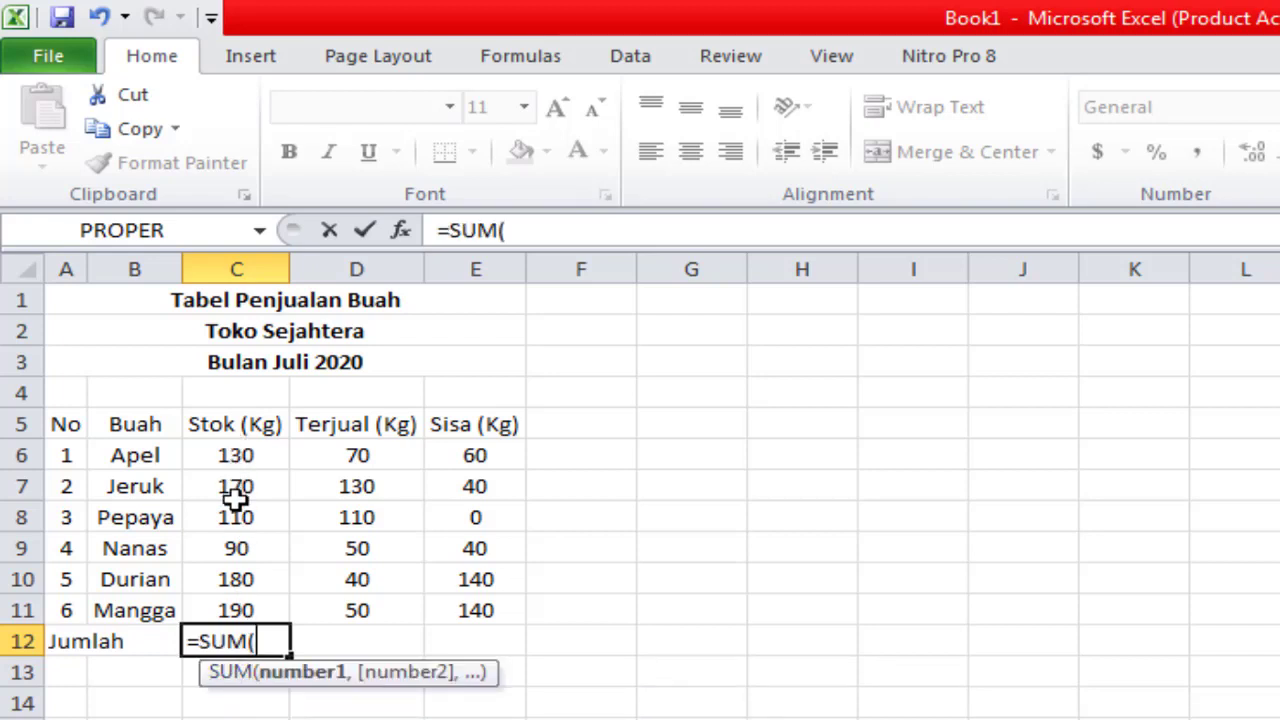
pyautogui.click(248, 455)
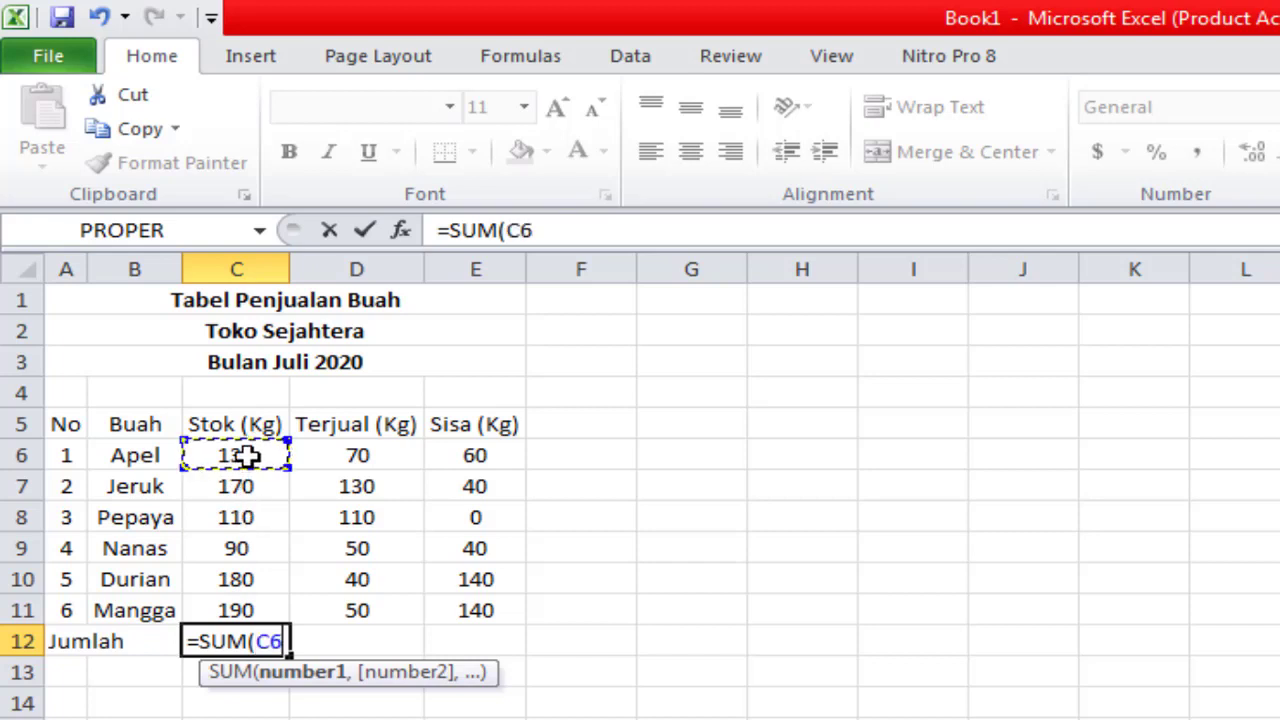
pyautogui.moveTo(247, 470); pyautogui.dragTo(257, 603)
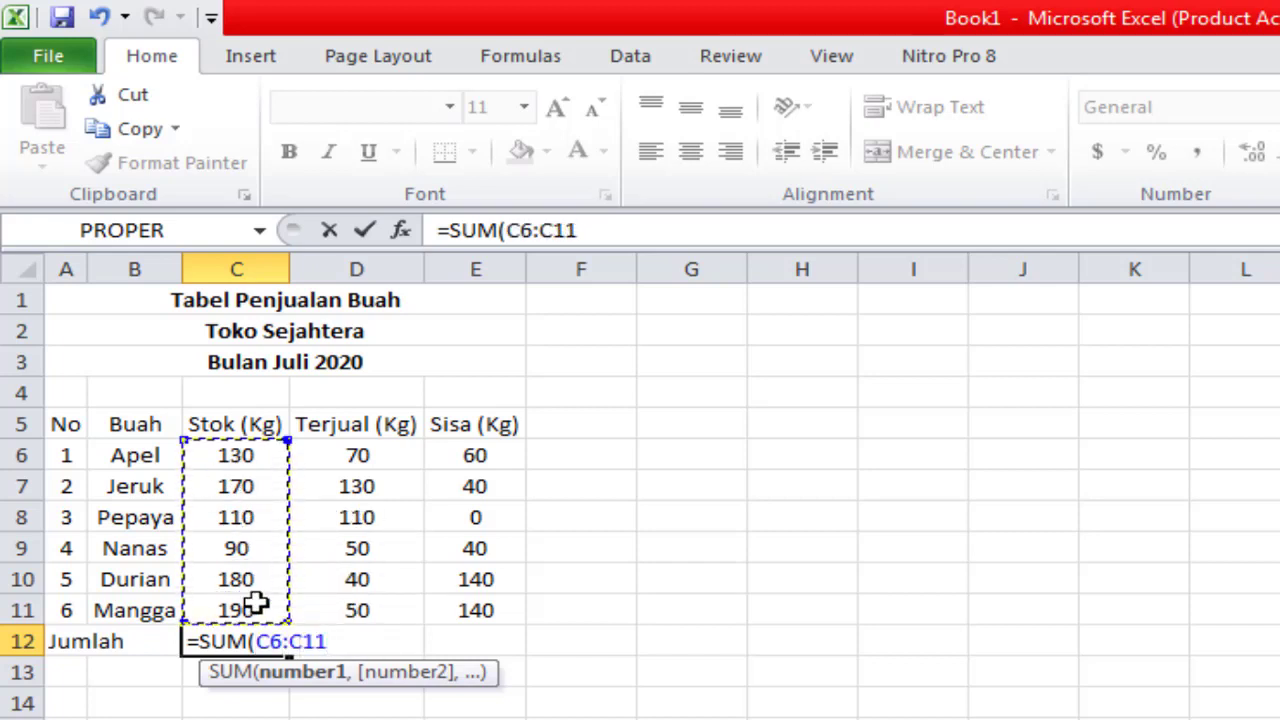
pyautogui.write(')')
pyautogui.press('Return')
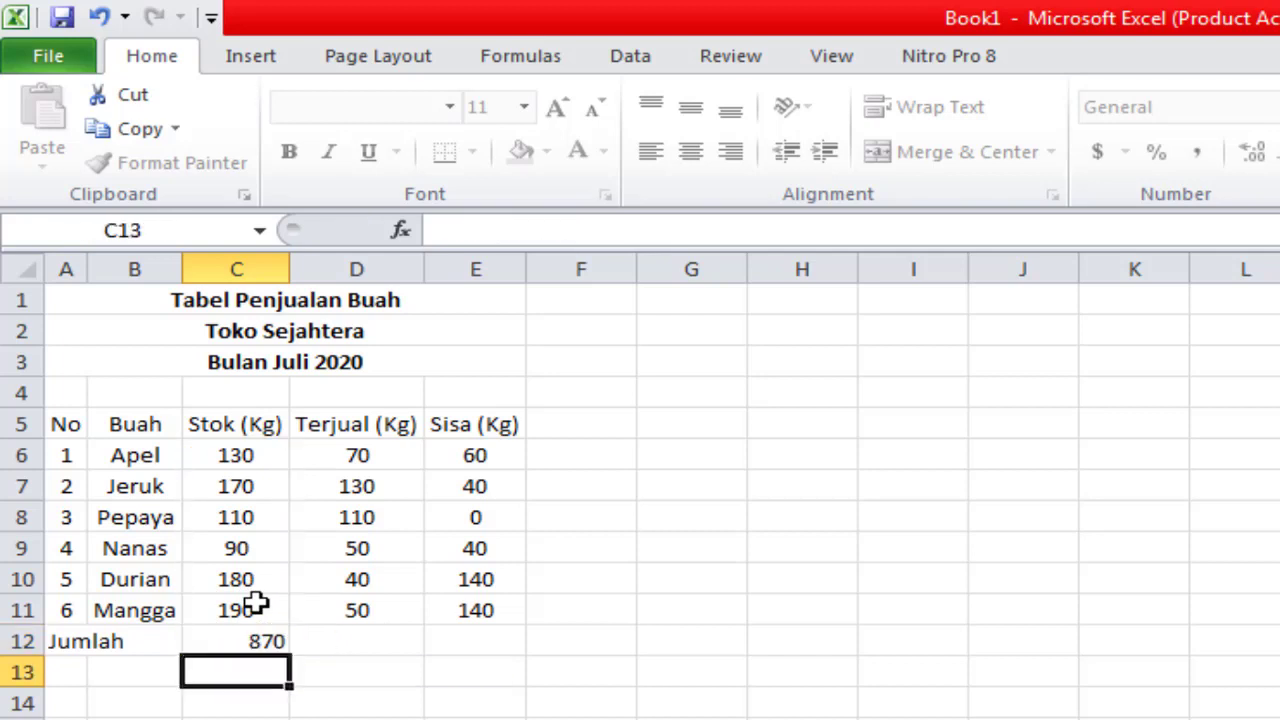
pyautogui.click(262, 638)
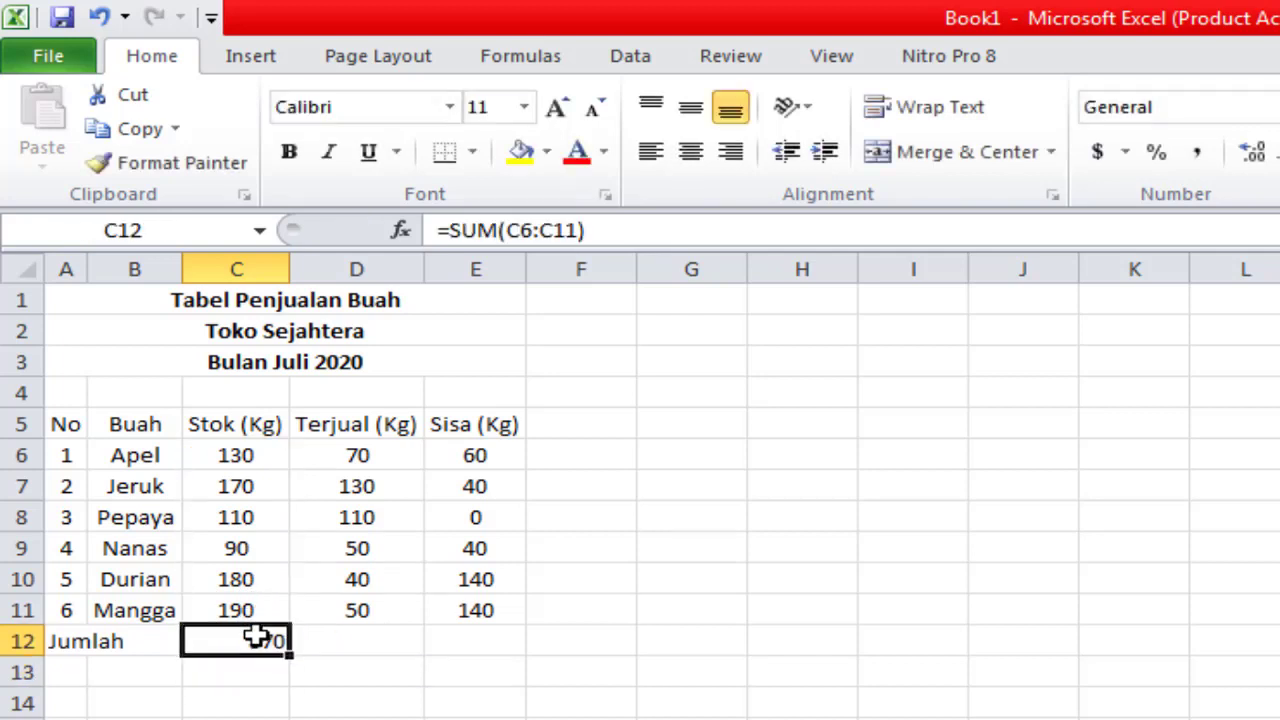
# Total the Terjual (Kg) column in D12 with the formula =D6+D7+D8+D9+D10+D11
pyautogui.click(320, 652)
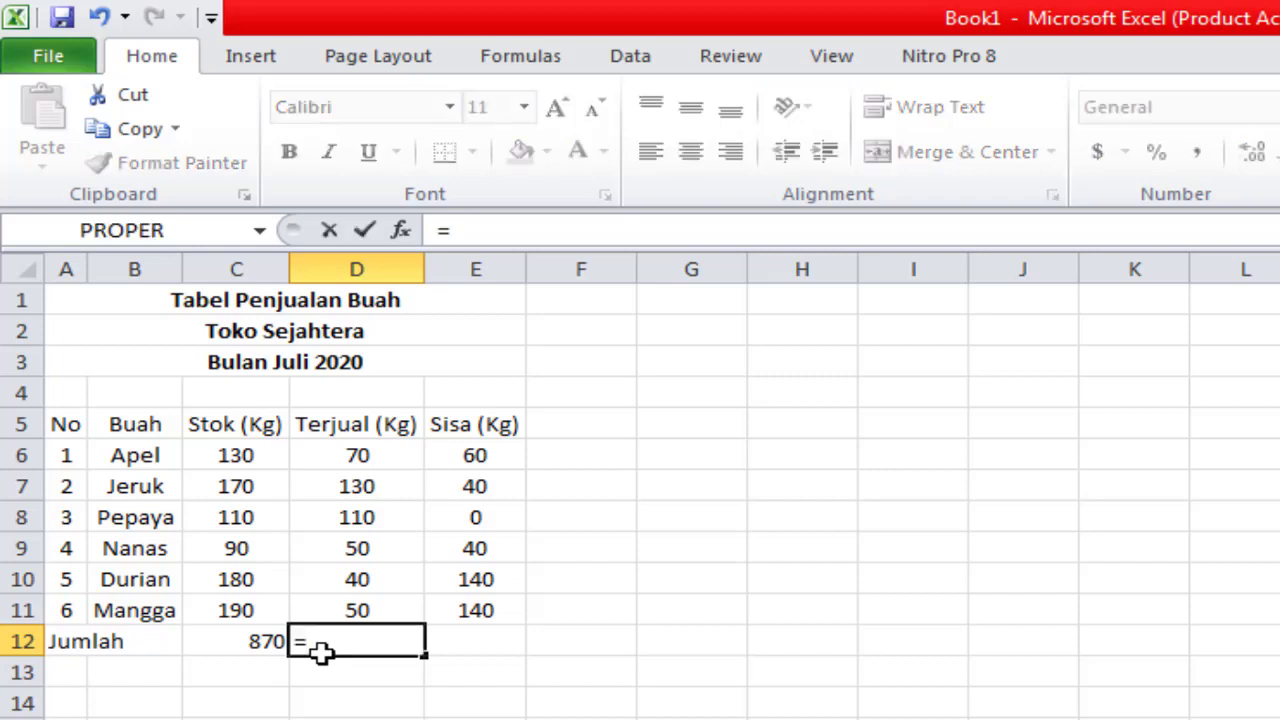
pyautogui.click(347, 455)
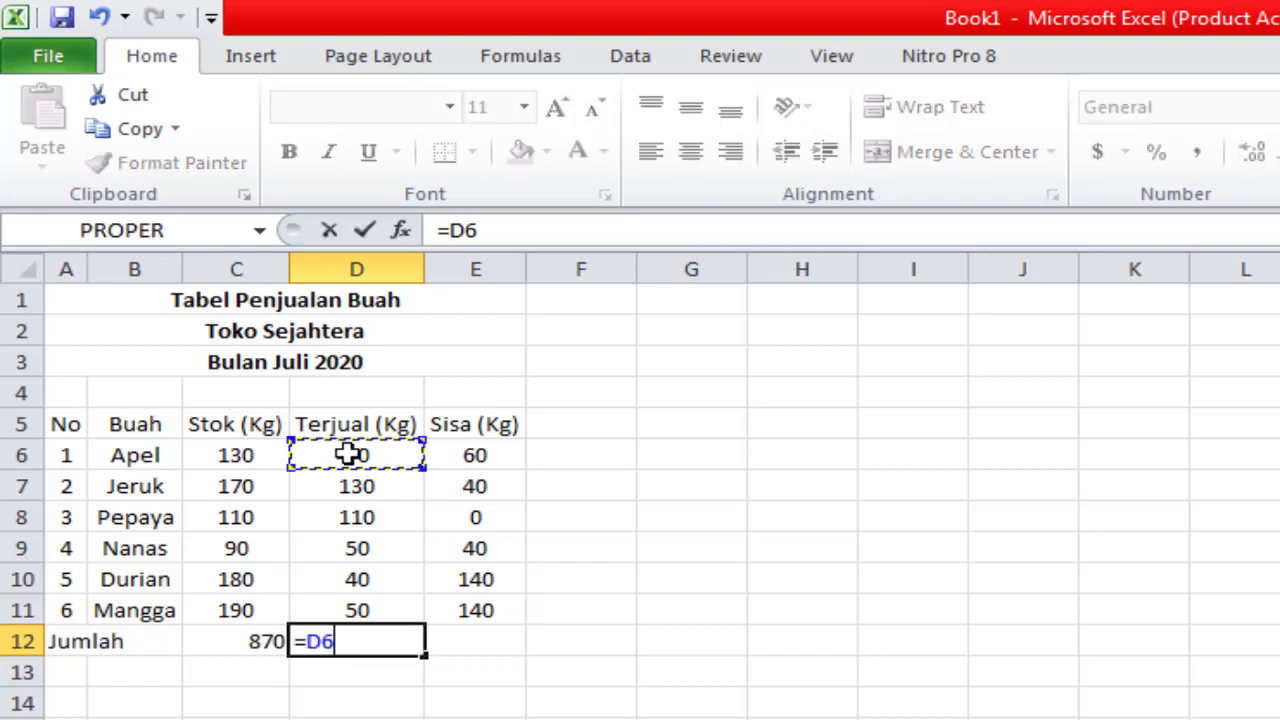
pyautogui.write('+')
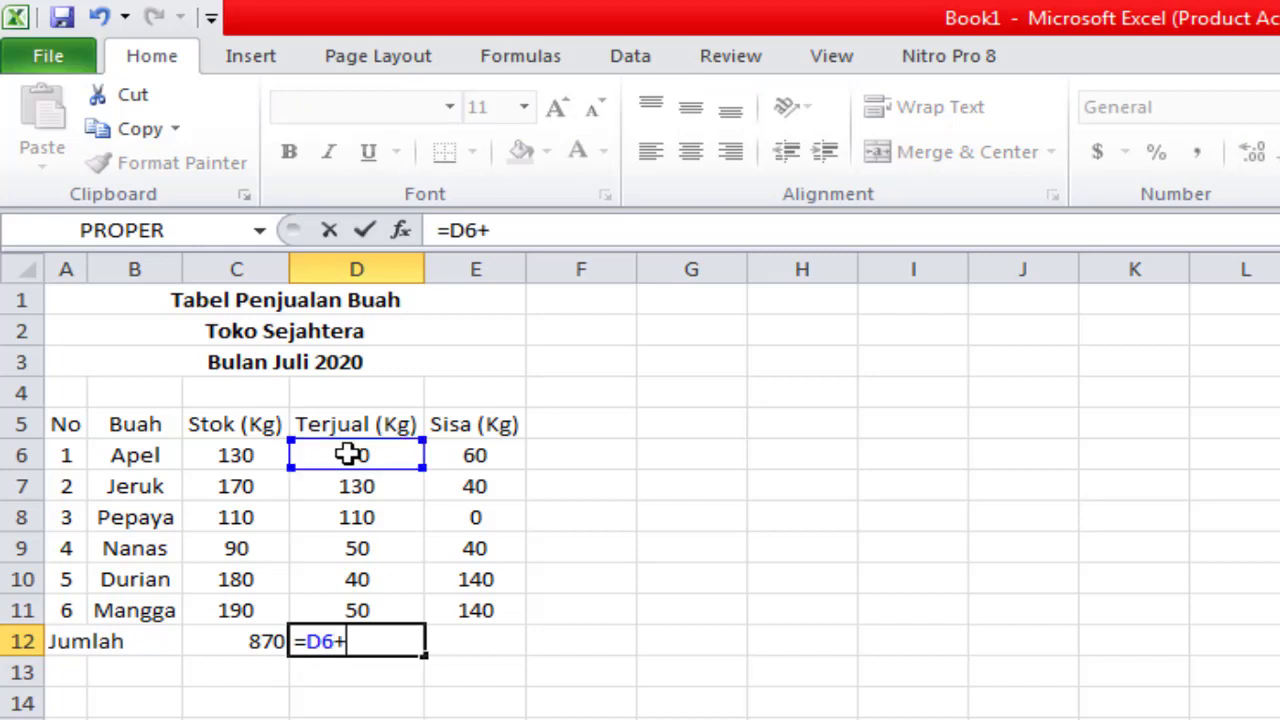
pyautogui.click(357, 484)
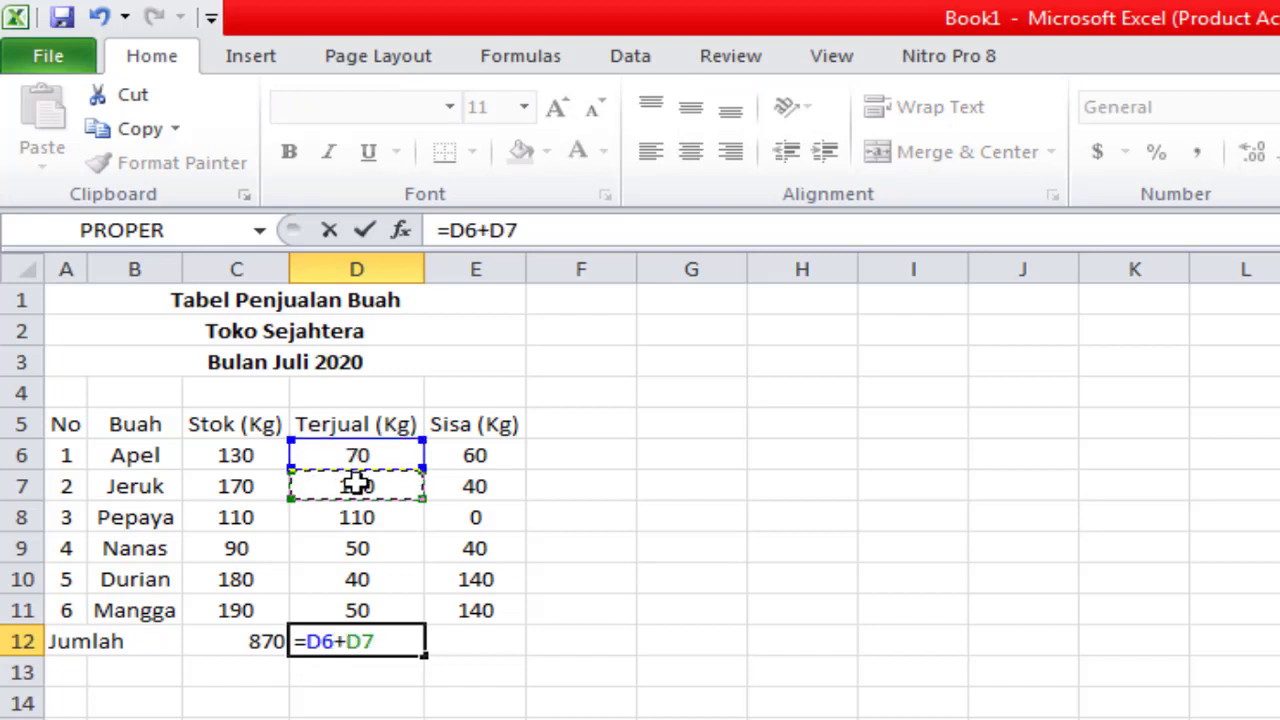
pyautogui.write('+')
pyautogui.click(366, 524)
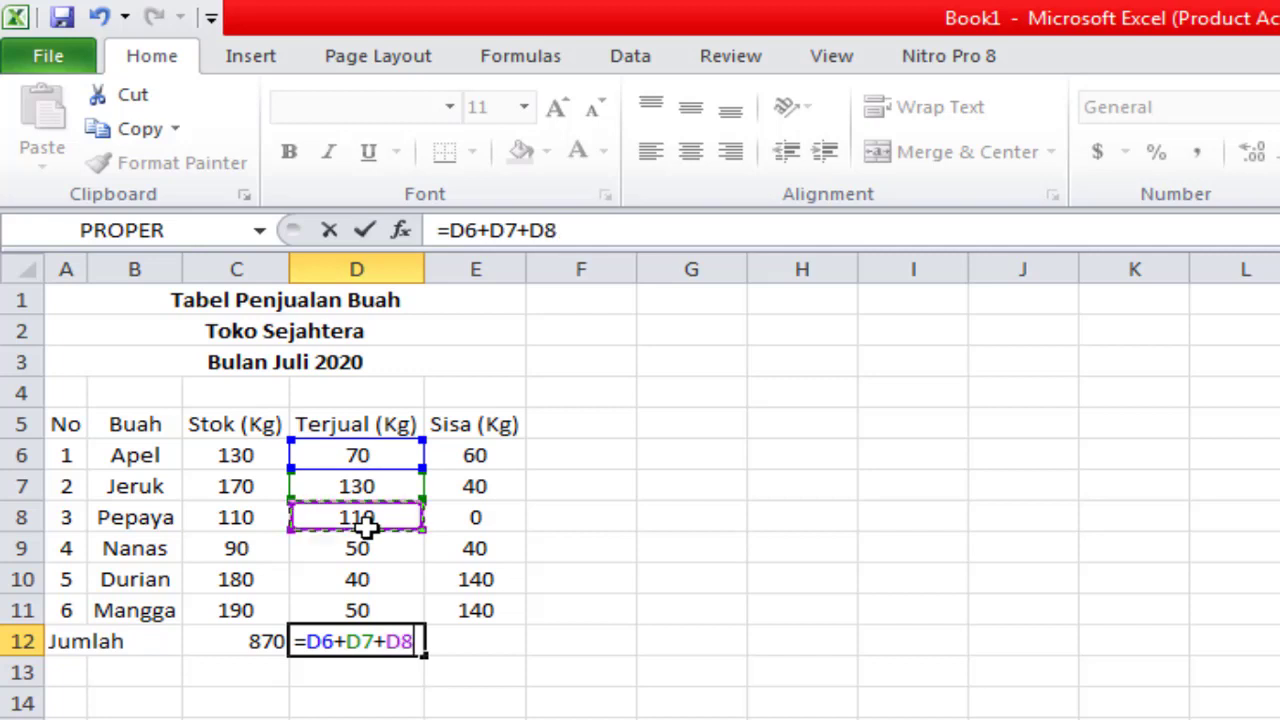
pyautogui.write('+')
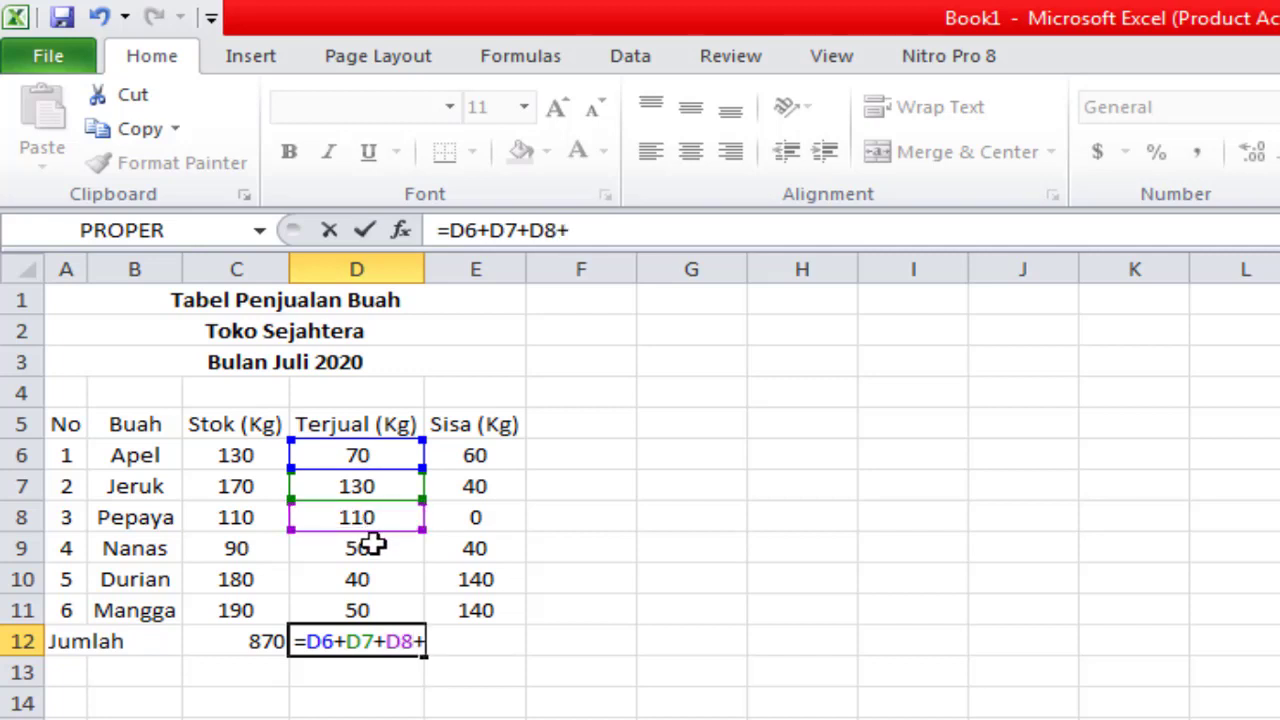
pyautogui.click(373, 543)
pyautogui.write('+')
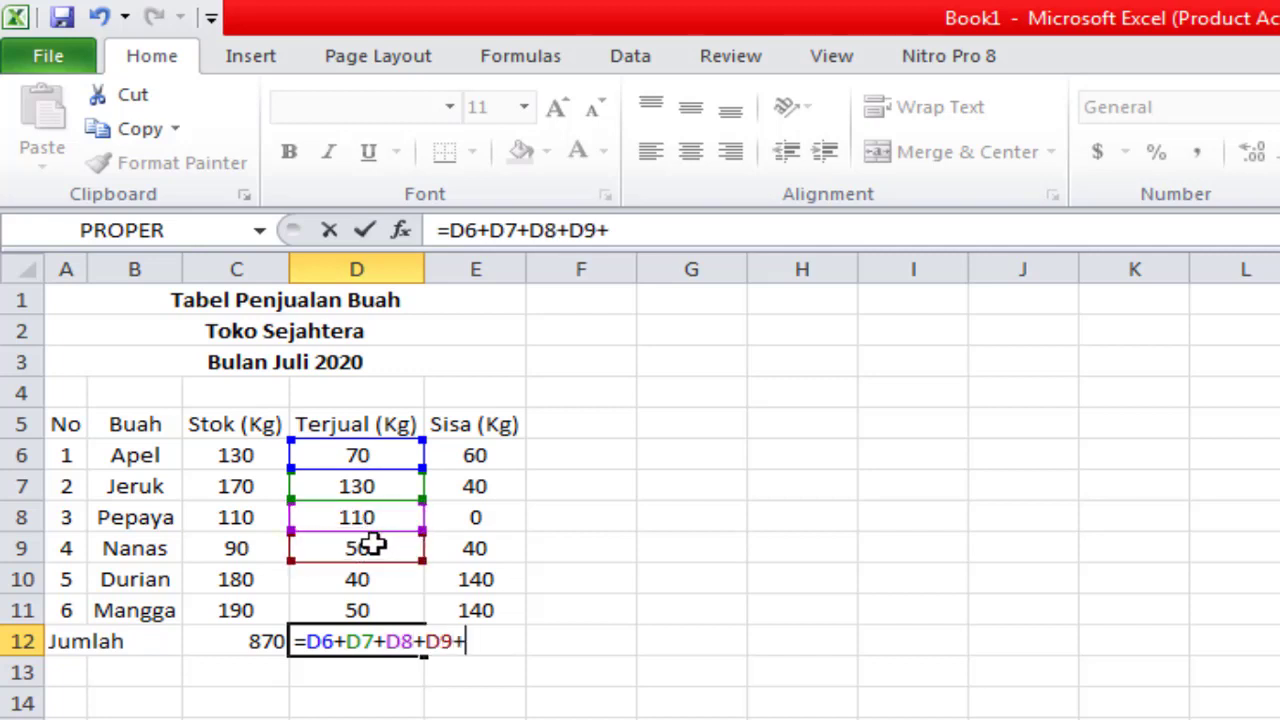
pyautogui.click(373, 580)
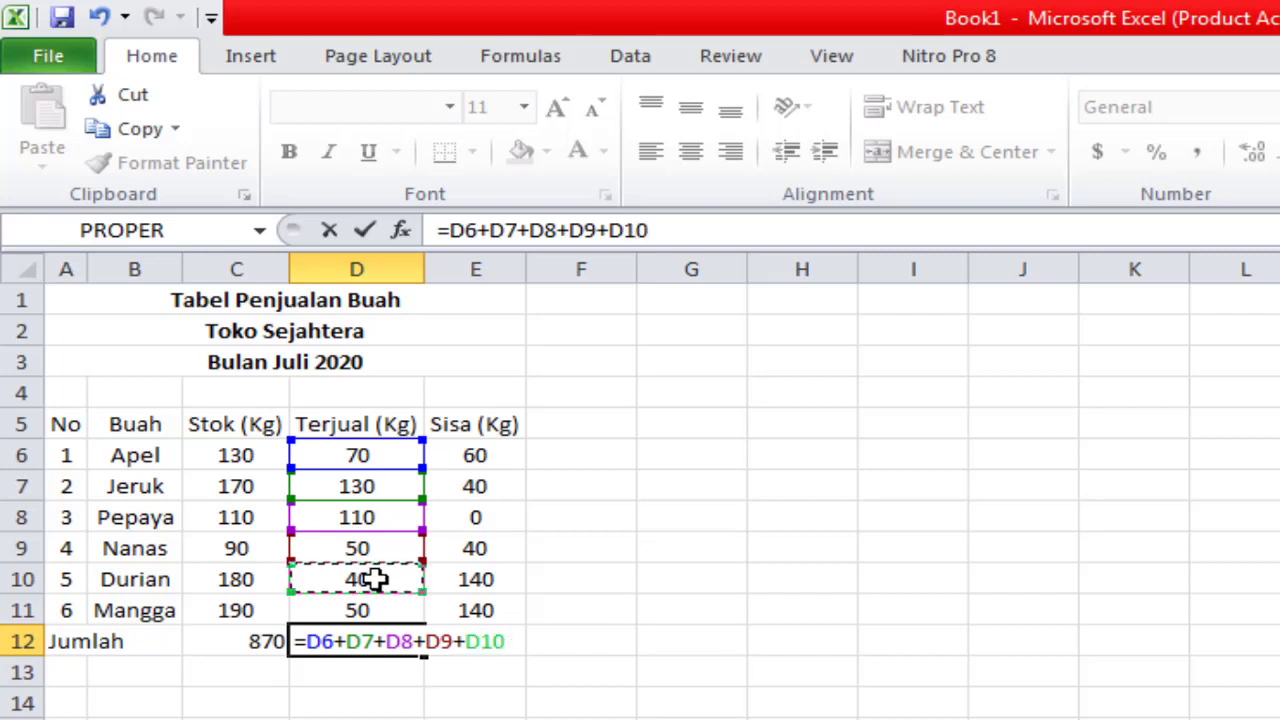
pyautogui.write('+')
pyautogui.click(382, 608)
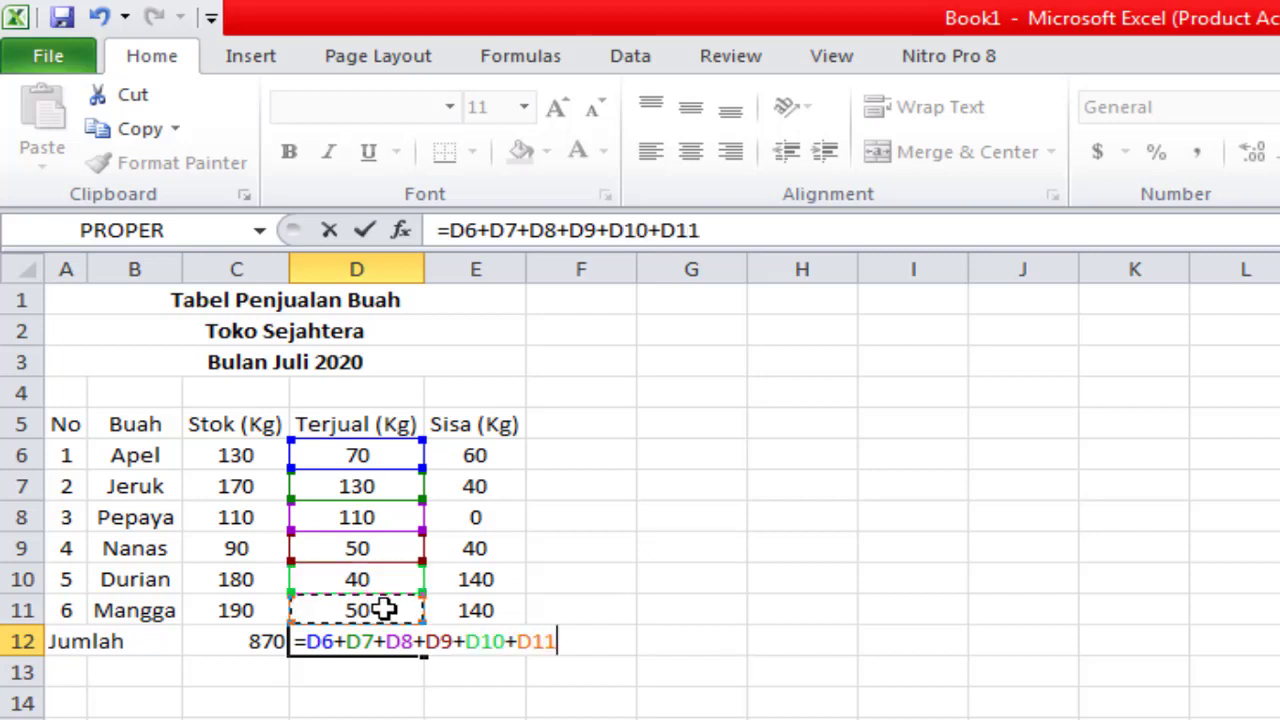
pyautogui.press('Return')
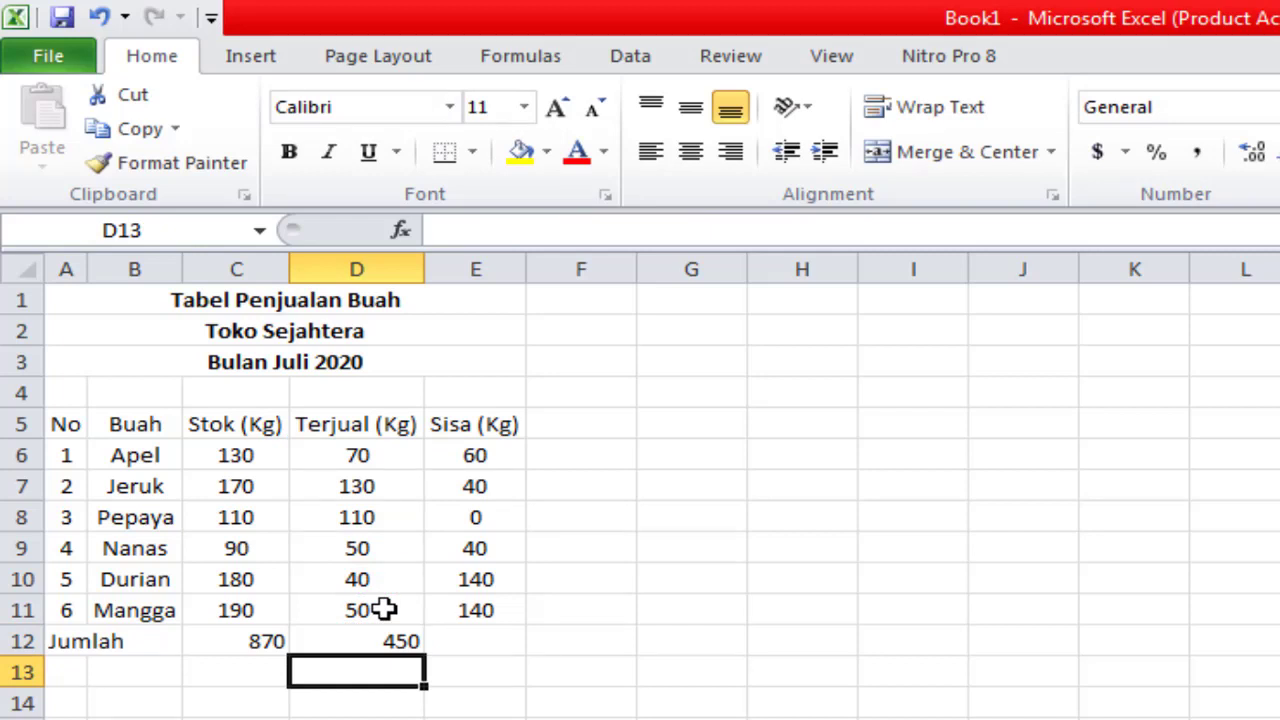
# Total the Terjual (Kg) values again in D13 with a SUM formula over D6:D11
pyautogui.write('=')
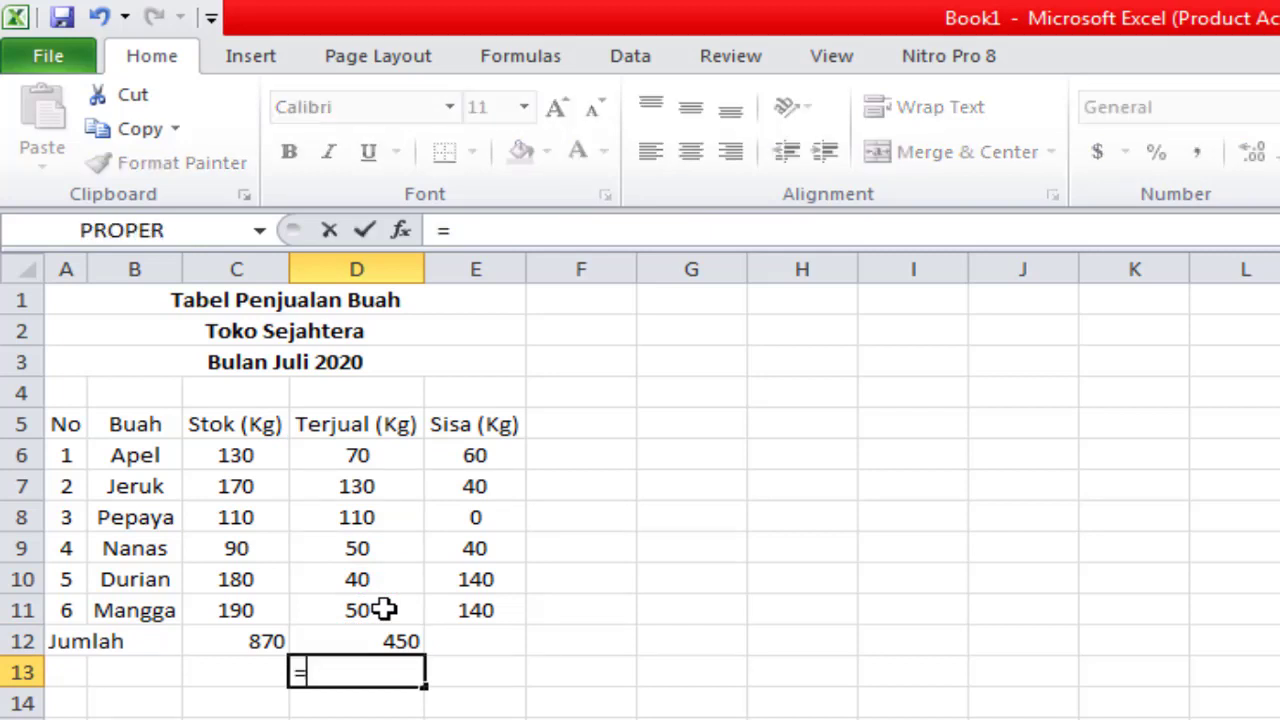
pyautogui.write('su')
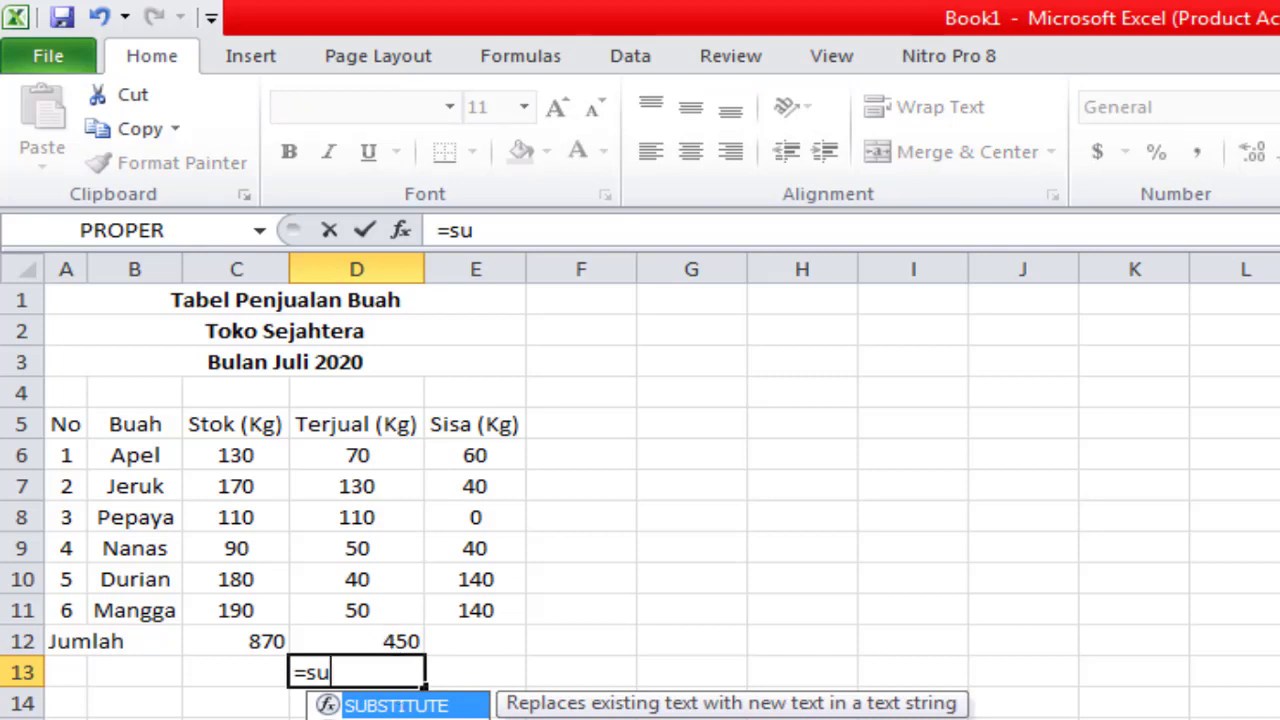
pyautogui.doubleClick(410, 719)
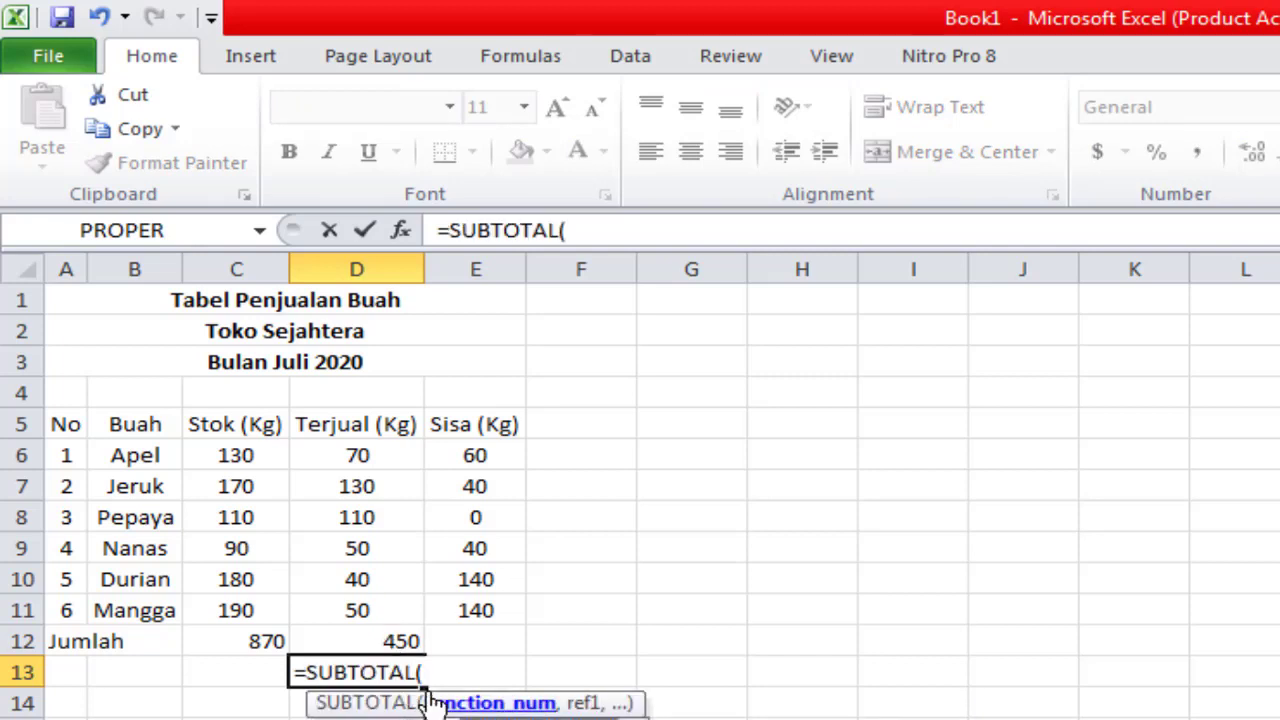
pyautogui.press('BackSpace')
pyautogui.click(409, 673)
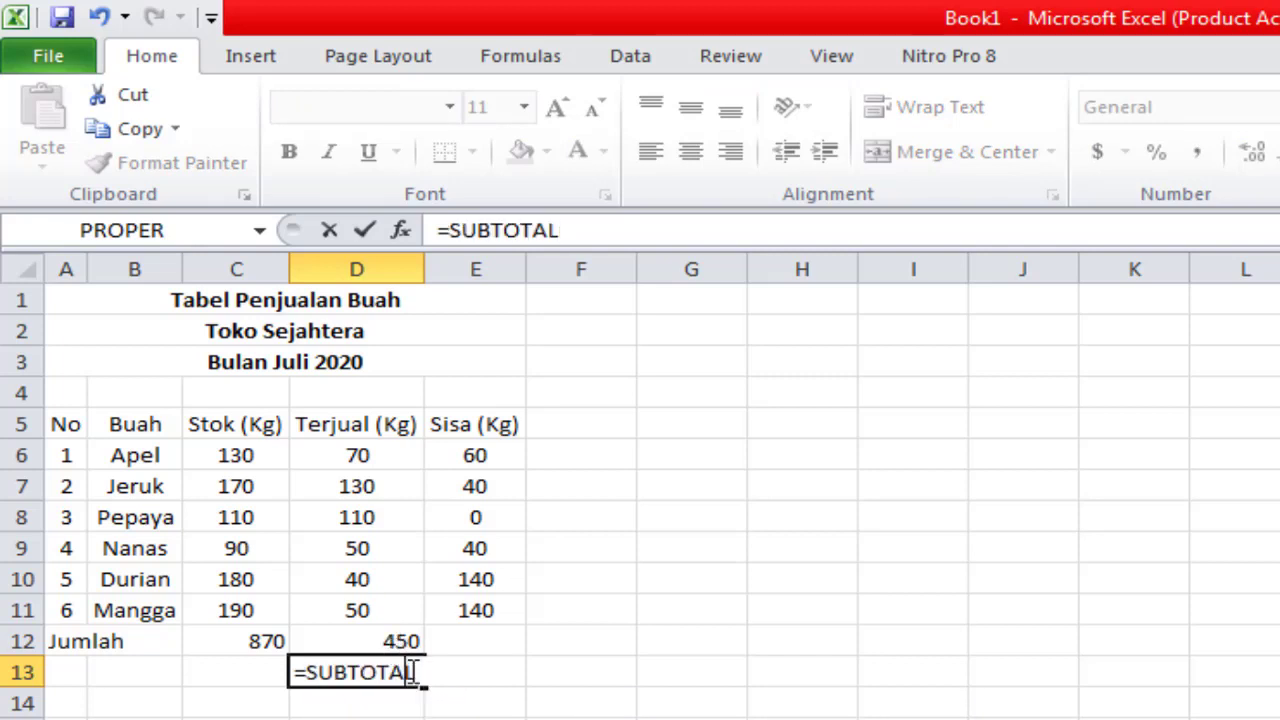
pyautogui.moveTo(424, 673); pyautogui.dragTo(334, 673)
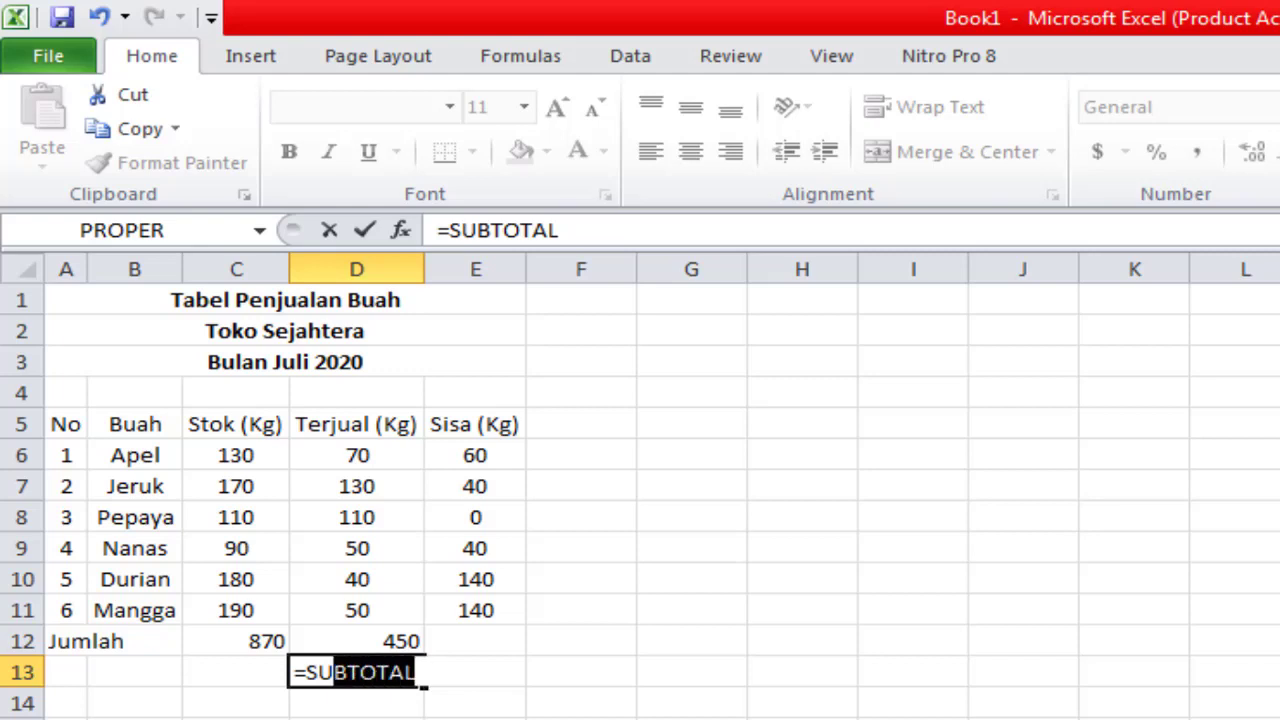
pyautogui.press('BackSpace')
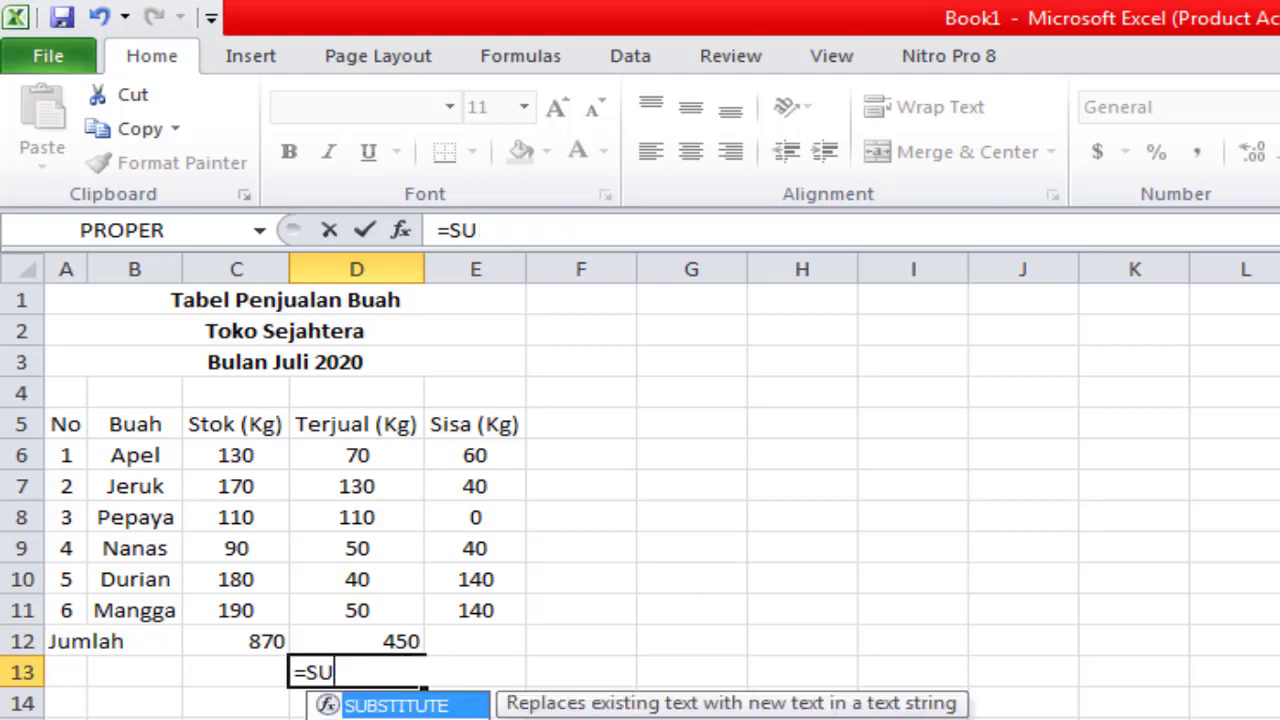
pyautogui.write('M(')
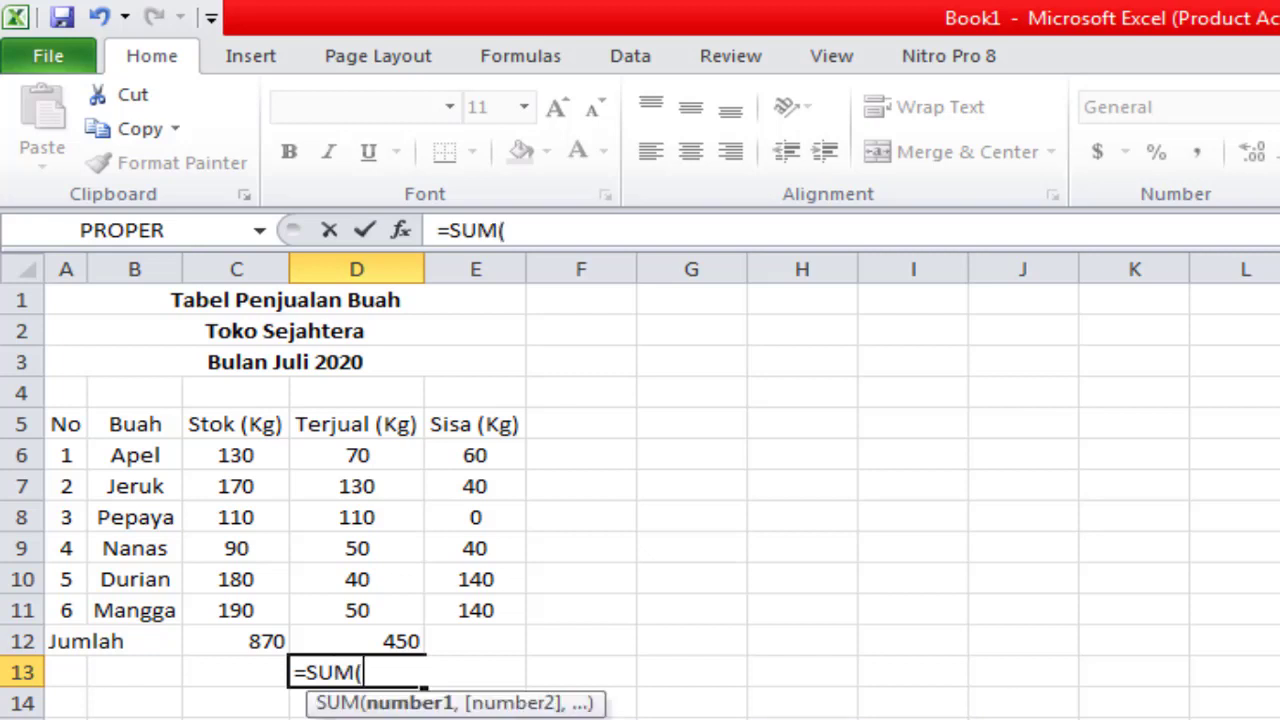
pyautogui.click(373, 448)
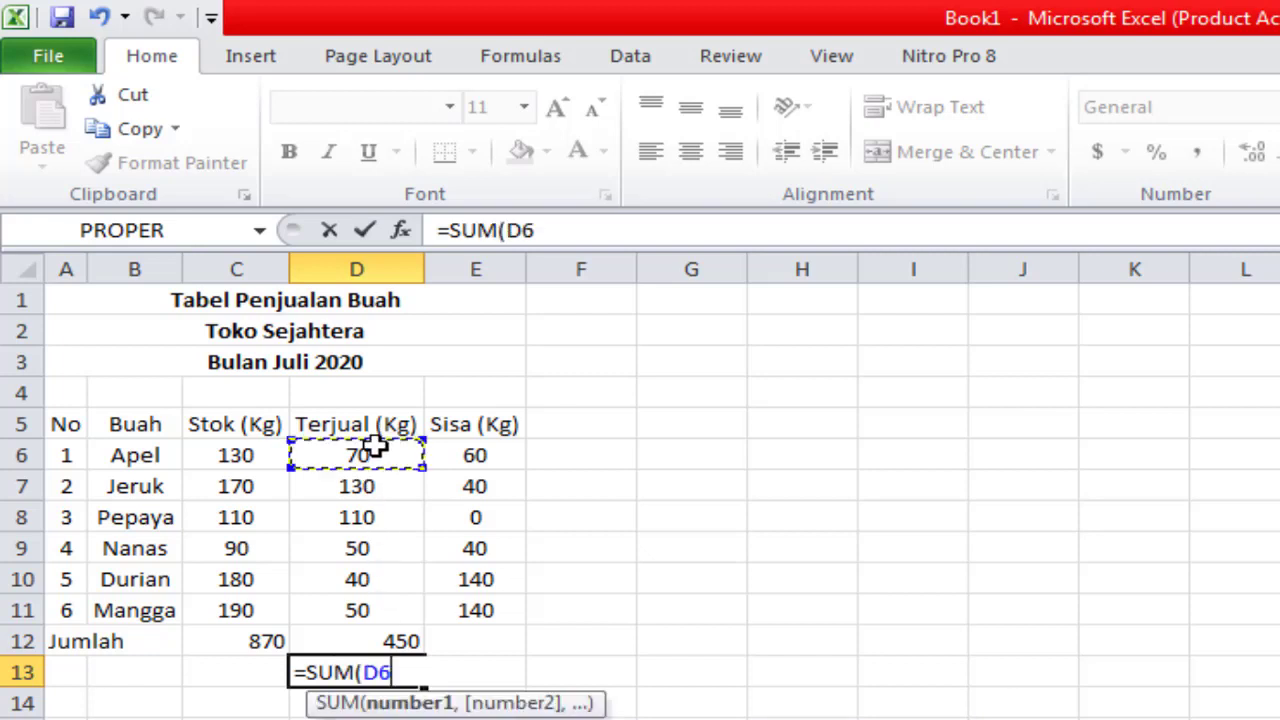
pyautogui.moveTo(375, 447); pyautogui.dragTo(386, 610)
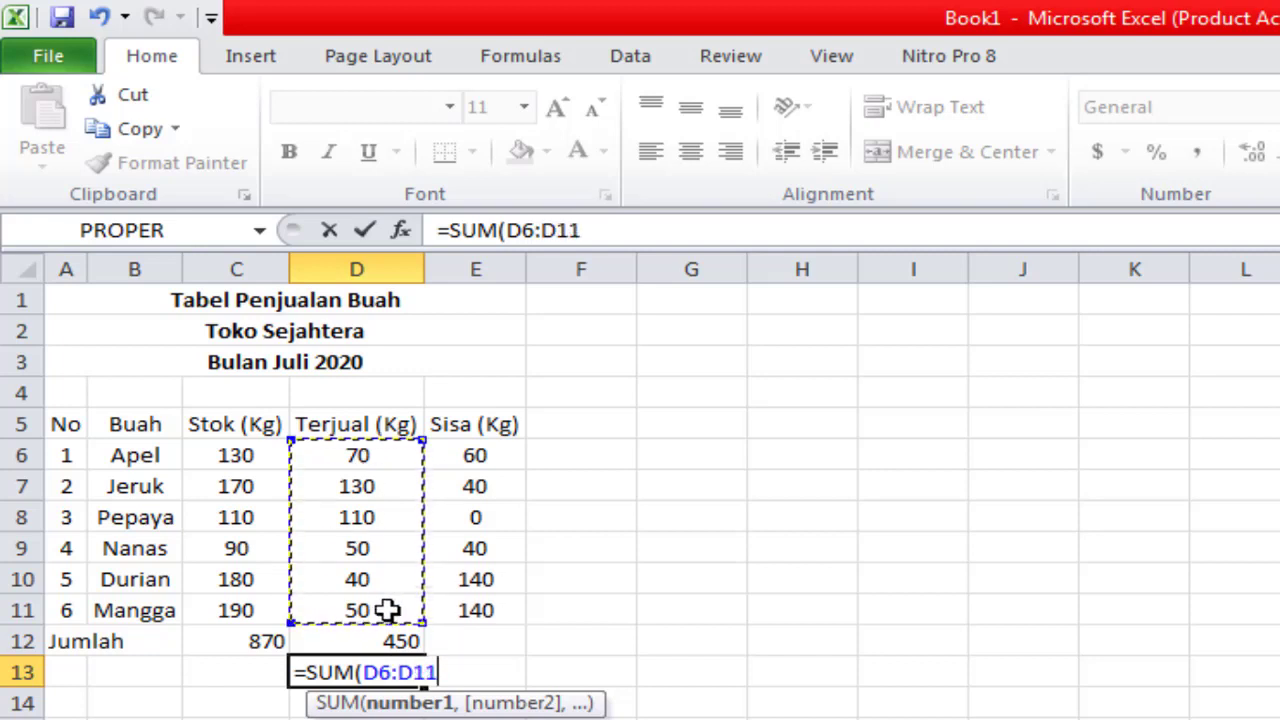
pyautogui.press('Return')
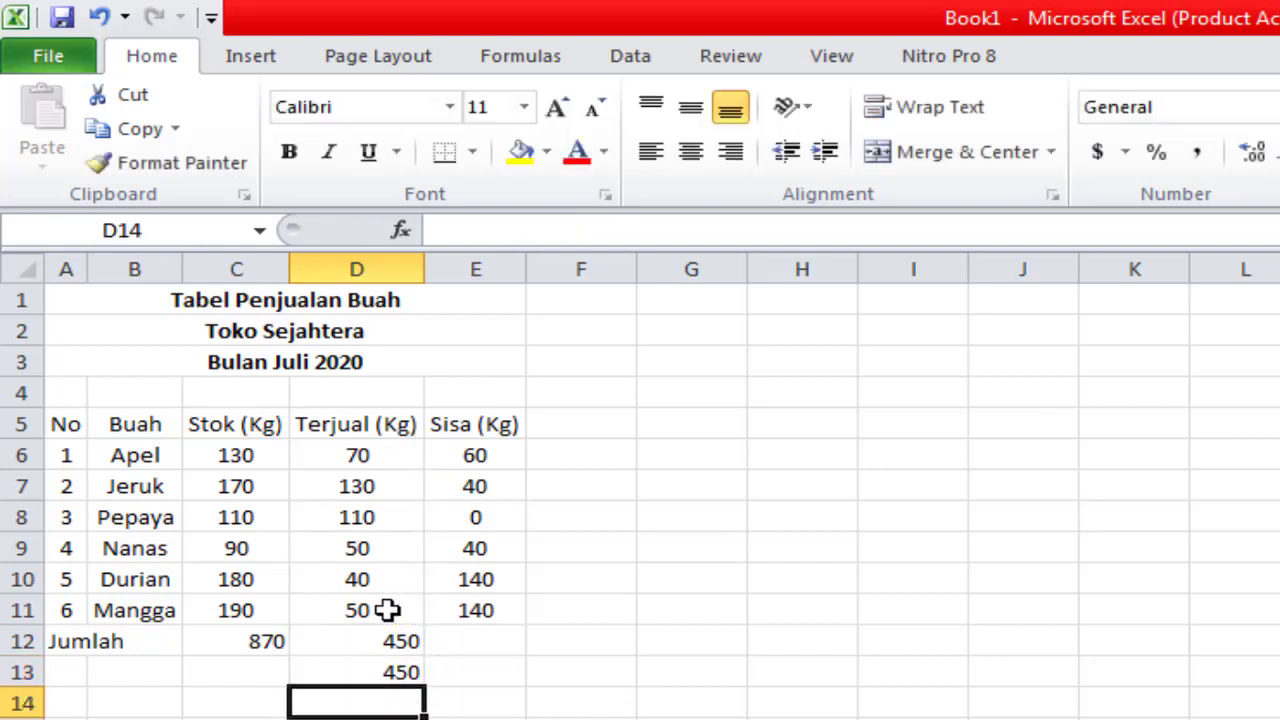
# Clear both Terjual (Kg) total formulas from cells D13 and D12
pyautogui.click(400, 672)
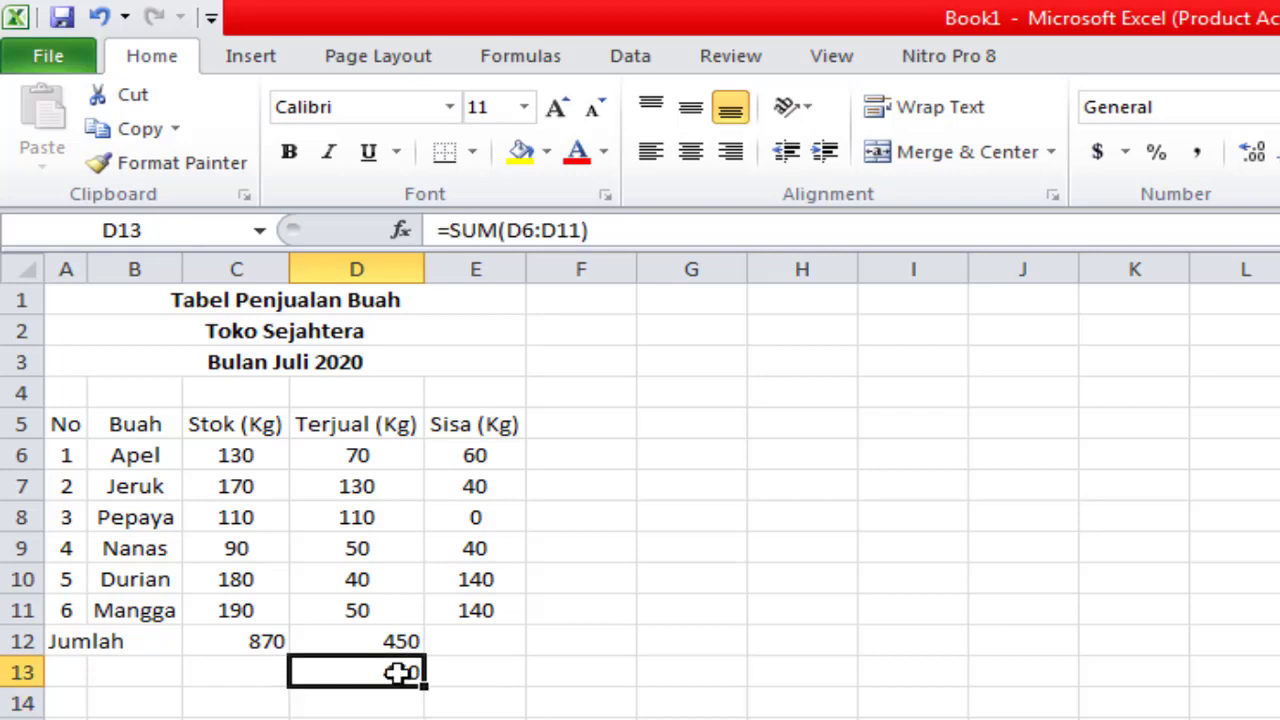
pyautogui.press('Delete')
pyautogui.click(400, 645)
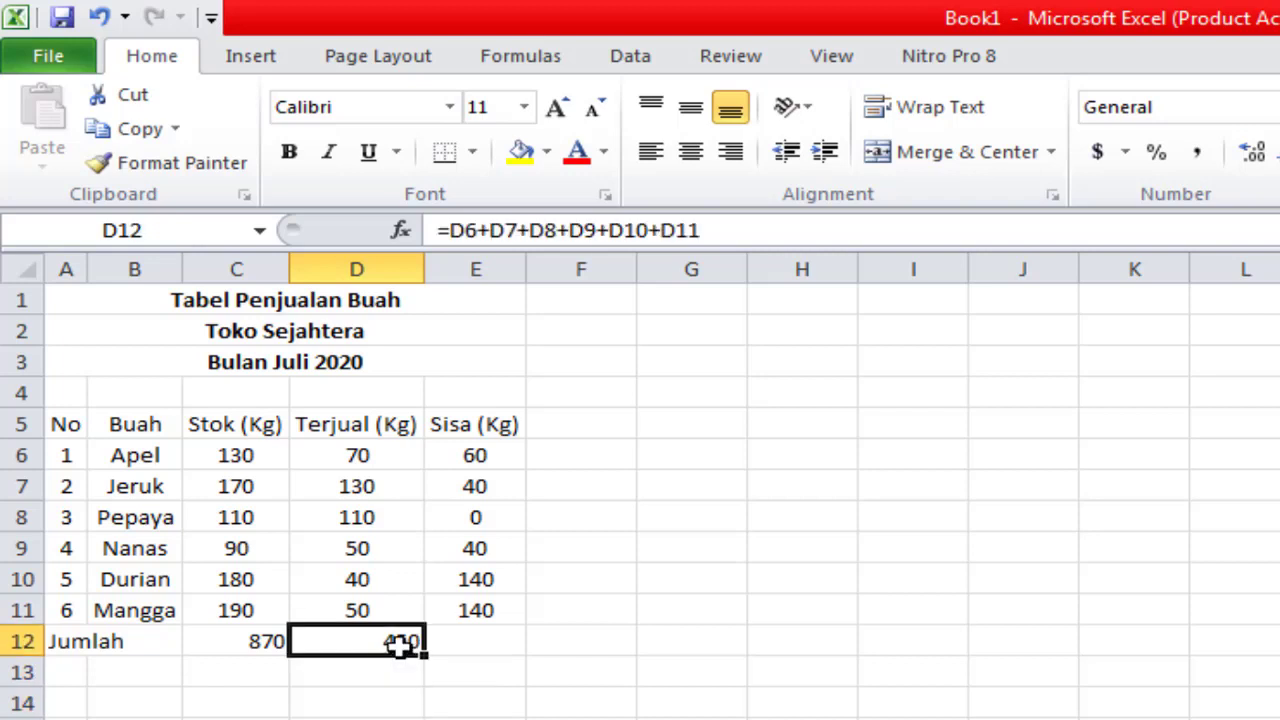
pyautogui.press('Delete')
# Fill the Stok (Kg) SUM formula from C12 across to D12 and E12
pyautogui.click(276, 641)
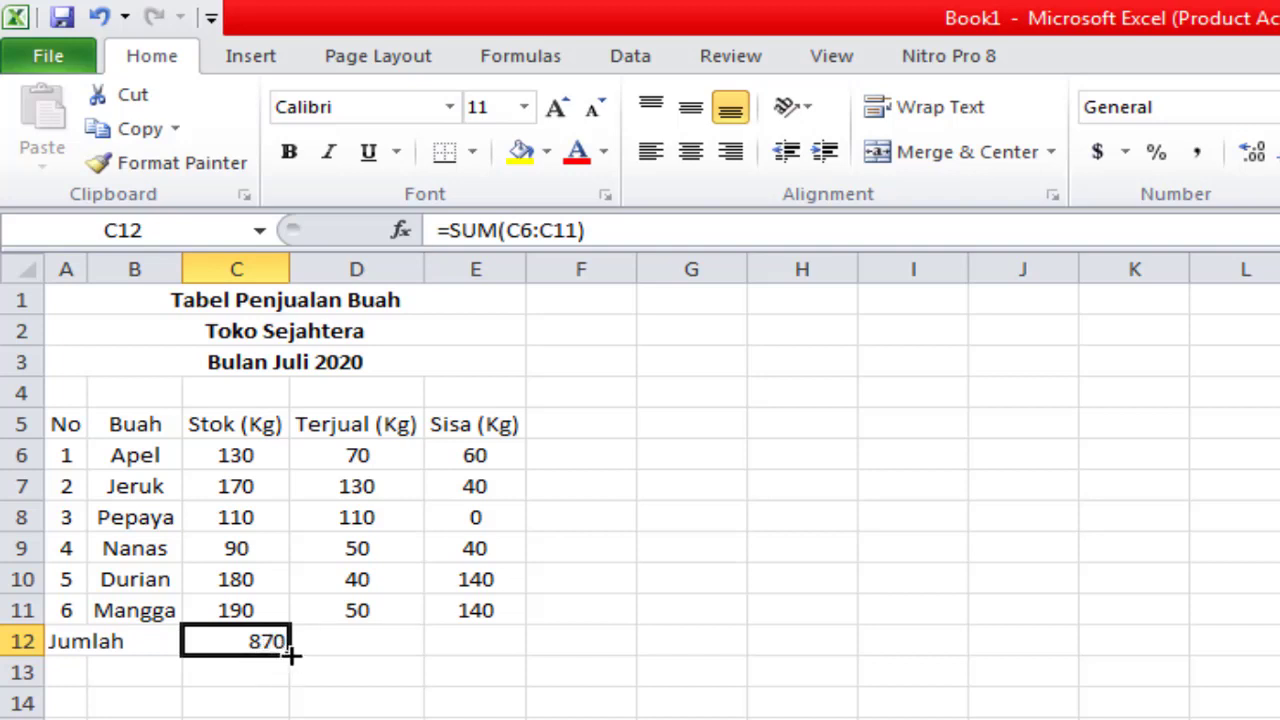
pyautogui.moveTo(290, 652); pyautogui.dragTo(480, 651)
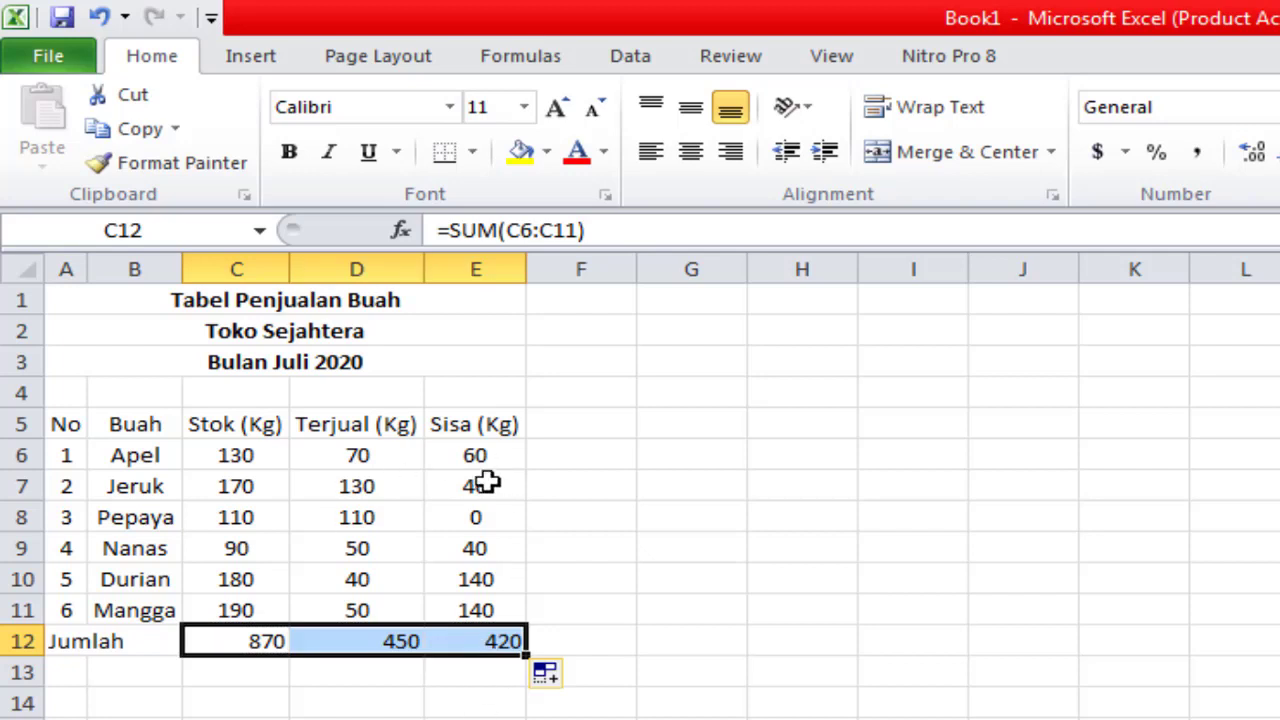
# Merge and center the Jumlah label across cells A12:B12
pyautogui.click(140, 641)
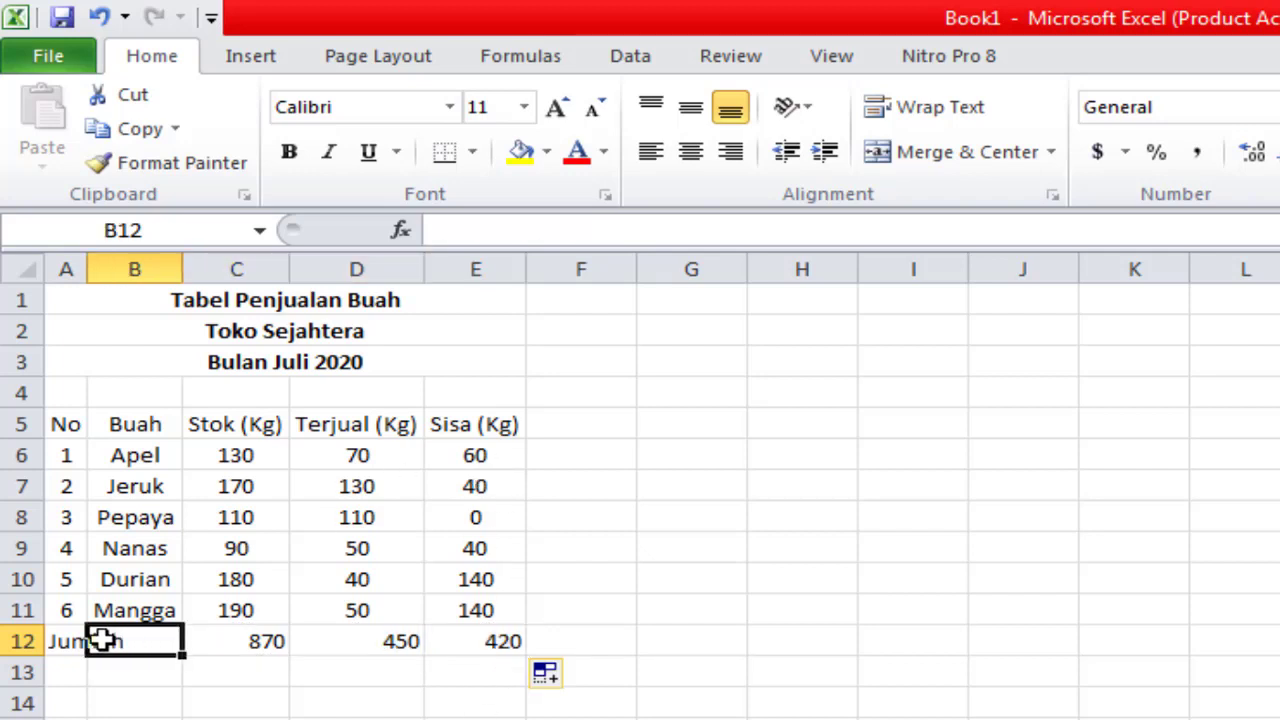
pyautogui.moveTo(77, 641); pyautogui.dragTo(106, 641)
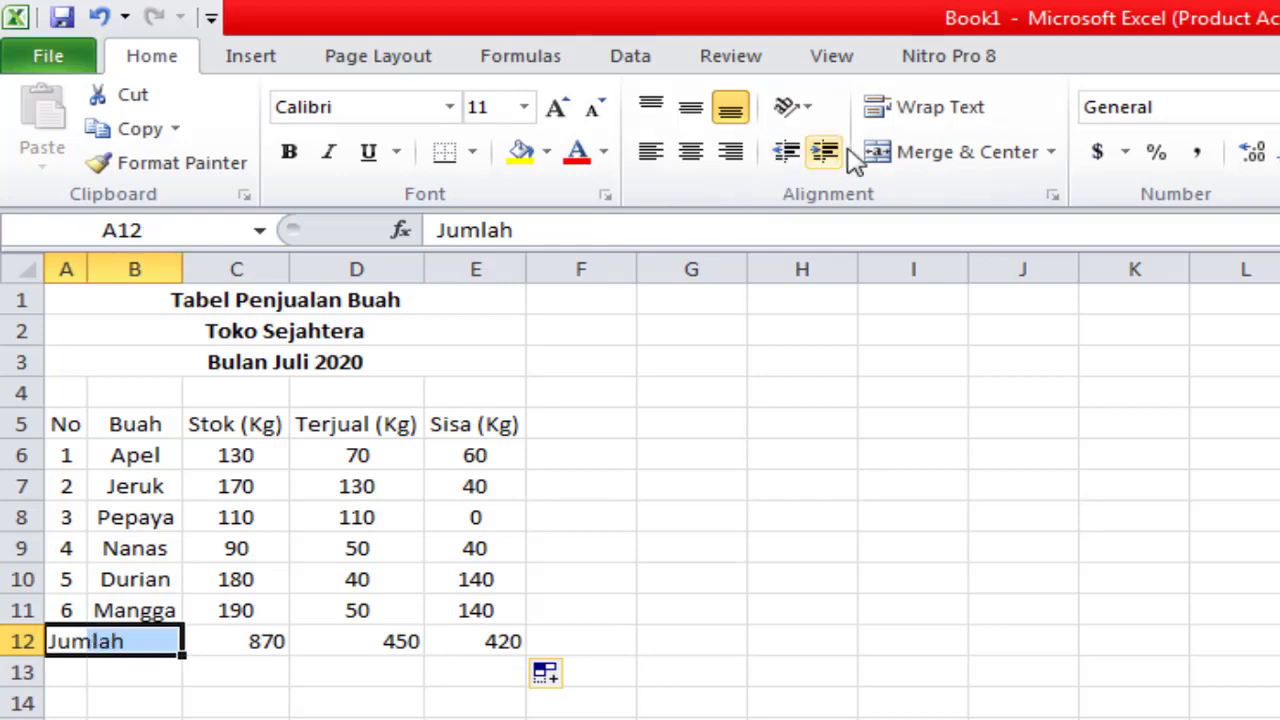
pyautogui.click(908, 160)
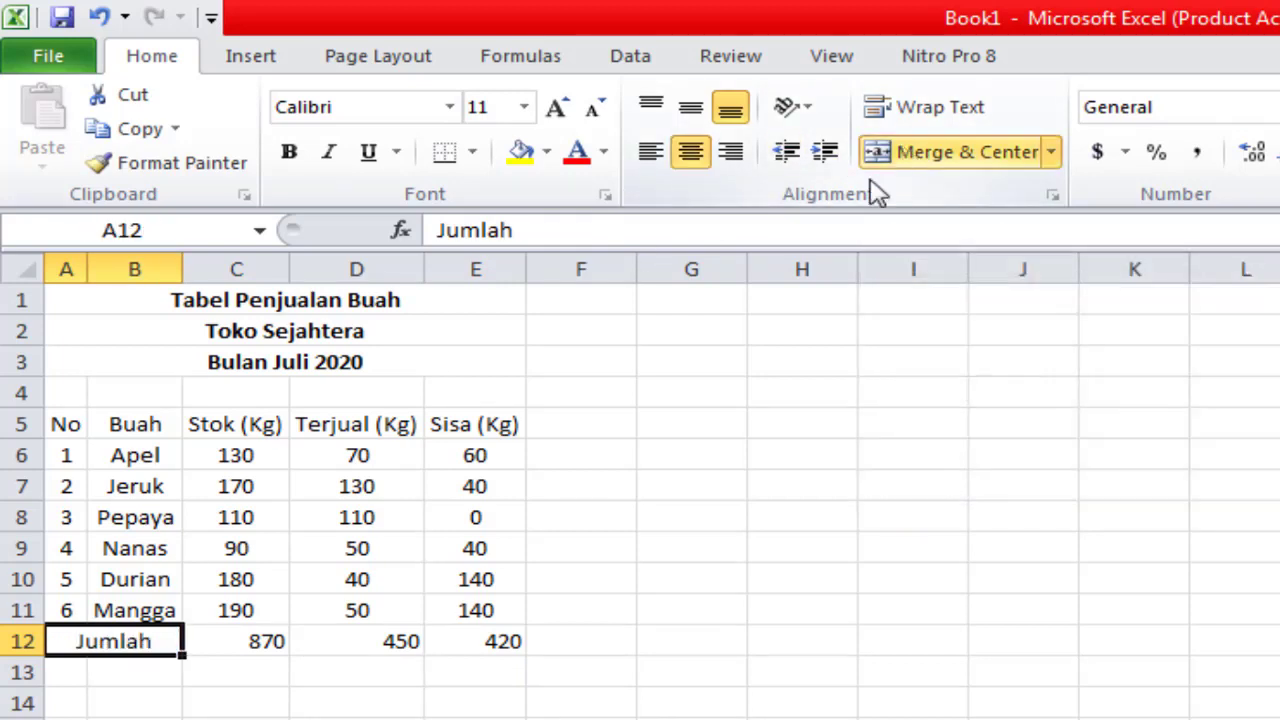
pyautogui.click(565, 666)
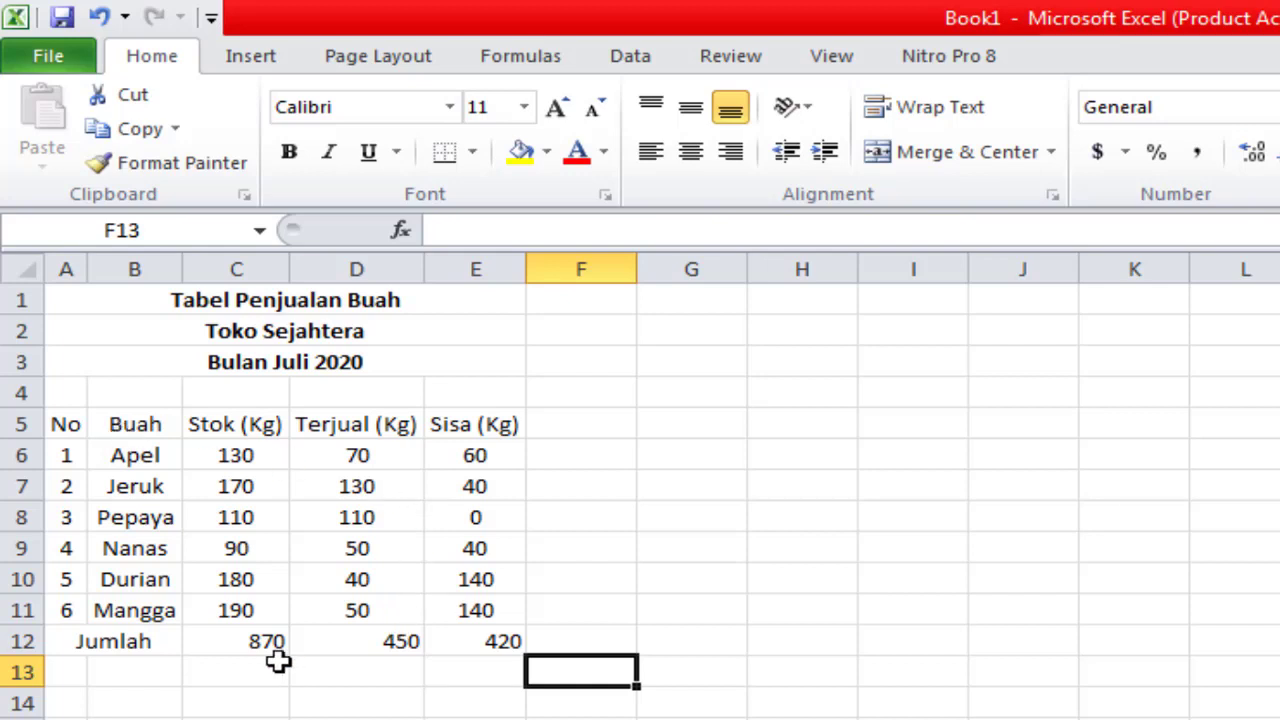
# Center the totals in cells C12:E12 of the Jumlah row horizontally
pyautogui.moveTo(258, 645); pyautogui.dragTo(512, 642)
pyautogui.click(692, 156)
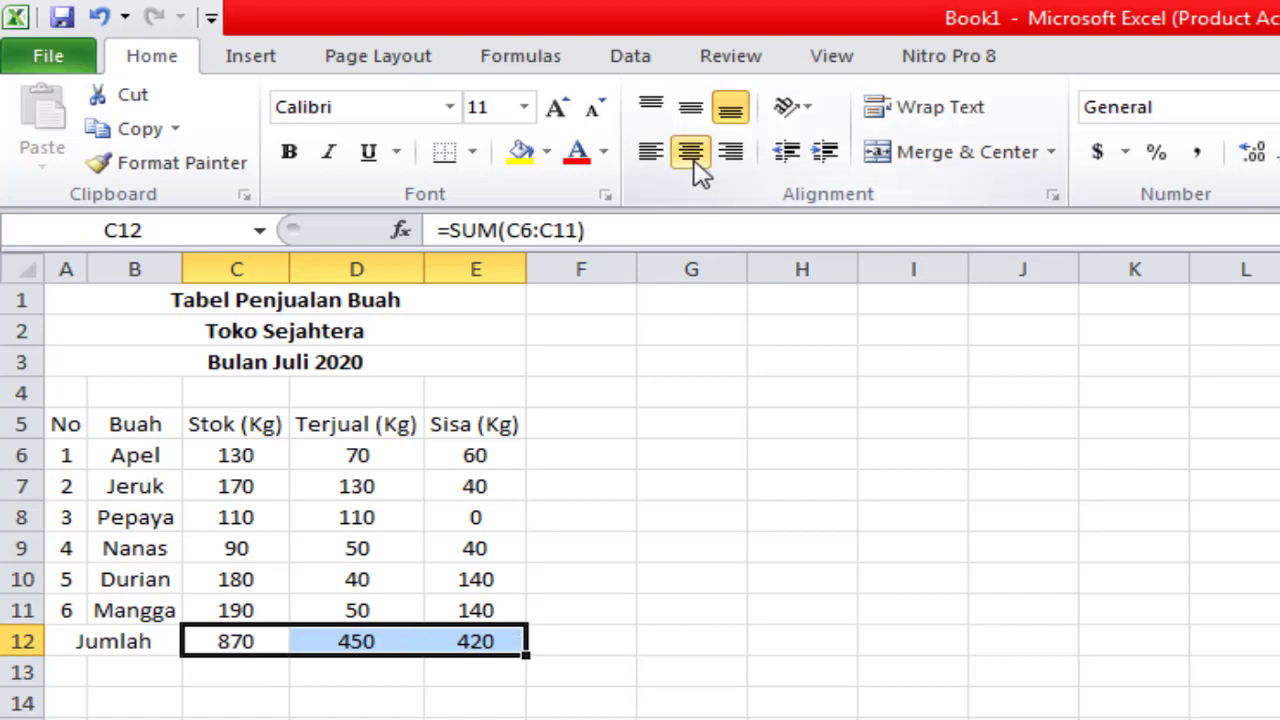
pyautogui.click(656, 588)
# Apply All Borders to the whole table range A5:E12, from the header through the Jumlah row
pyautogui.moveTo(66, 423); pyautogui.dragTo(476, 642)
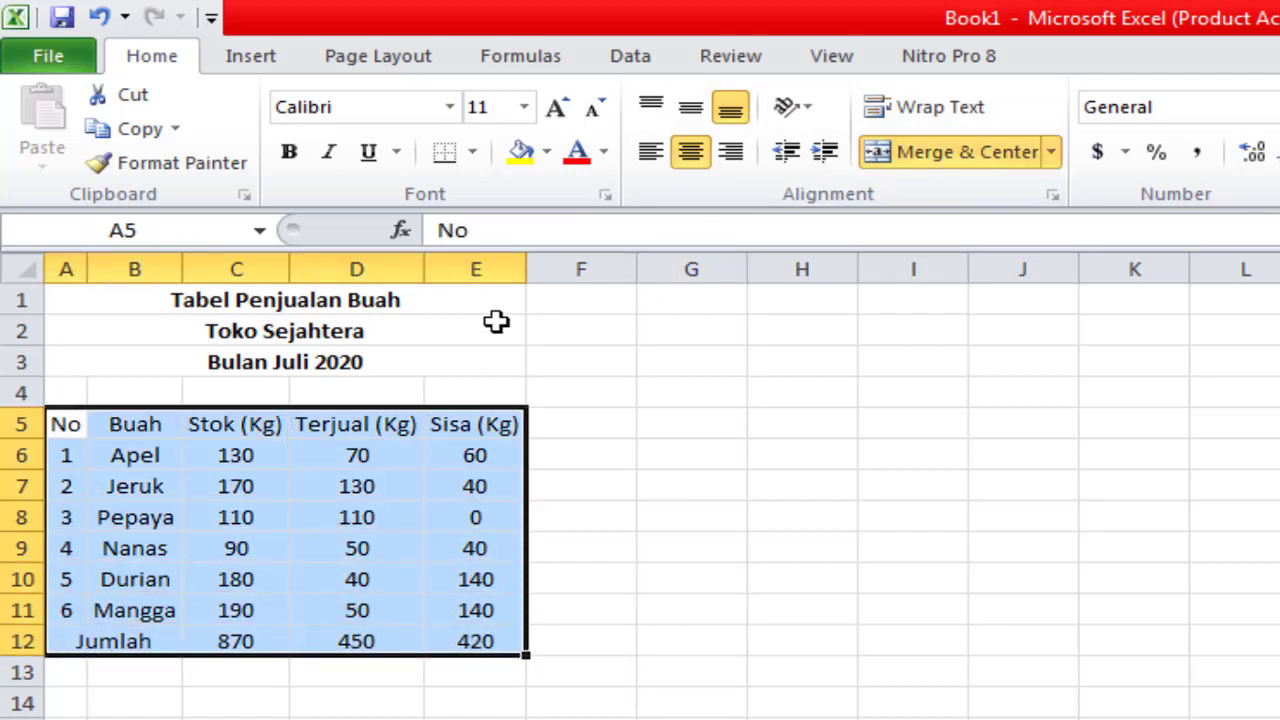
pyautogui.click(474, 158)
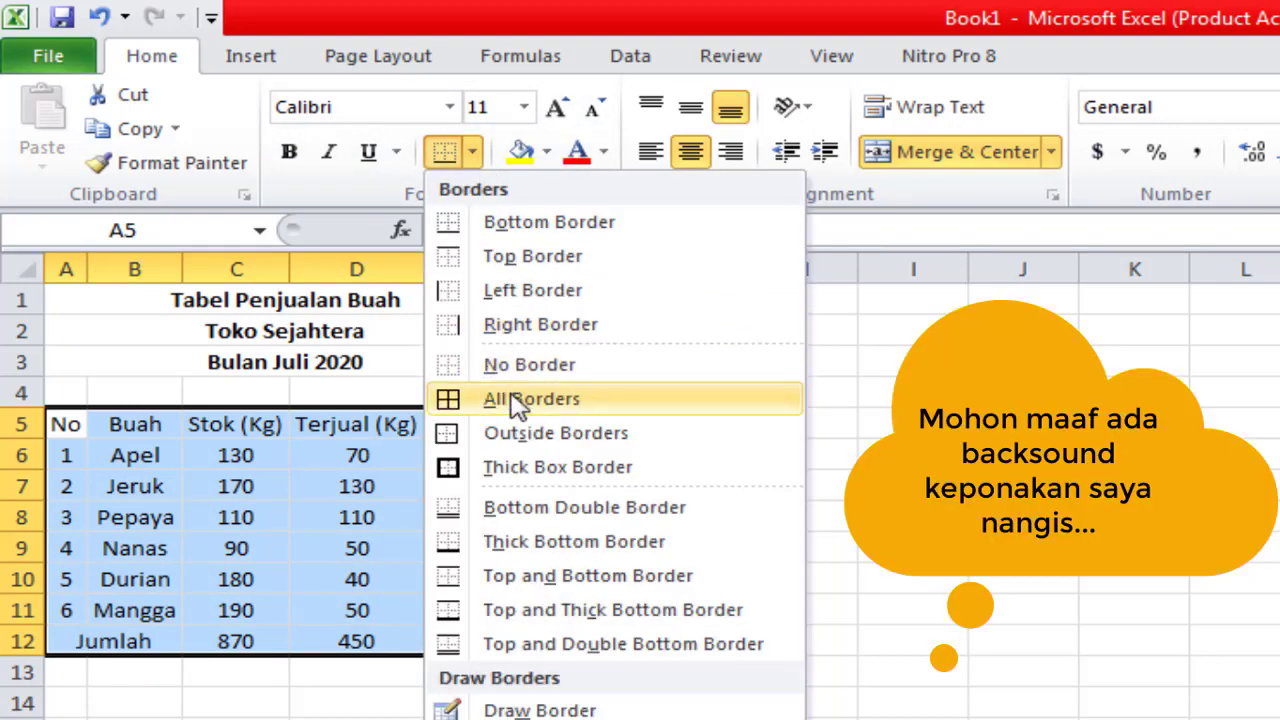
pyautogui.click(516, 400)
pyautogui.click(608, 489)
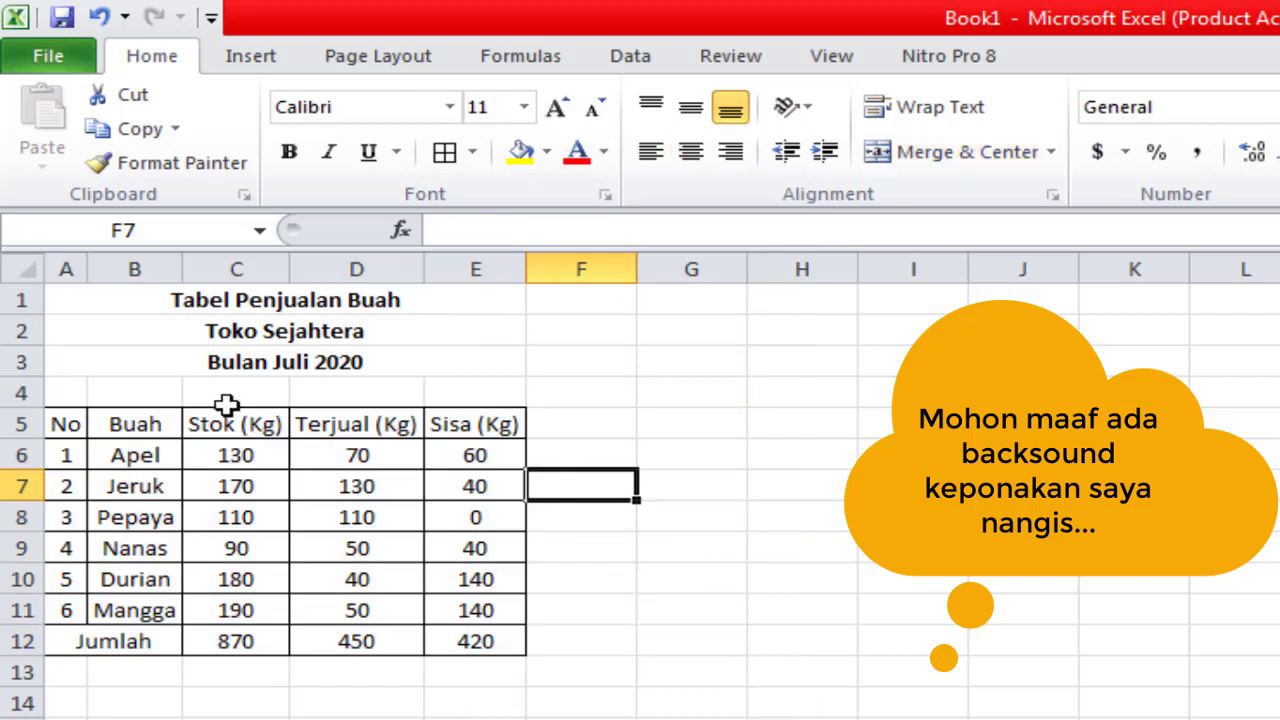
# Fill the header row cells A5:E5 with the standard orange color
pyautogui.moveTo(66, 430); pyautogui.dragTo(447, 424)
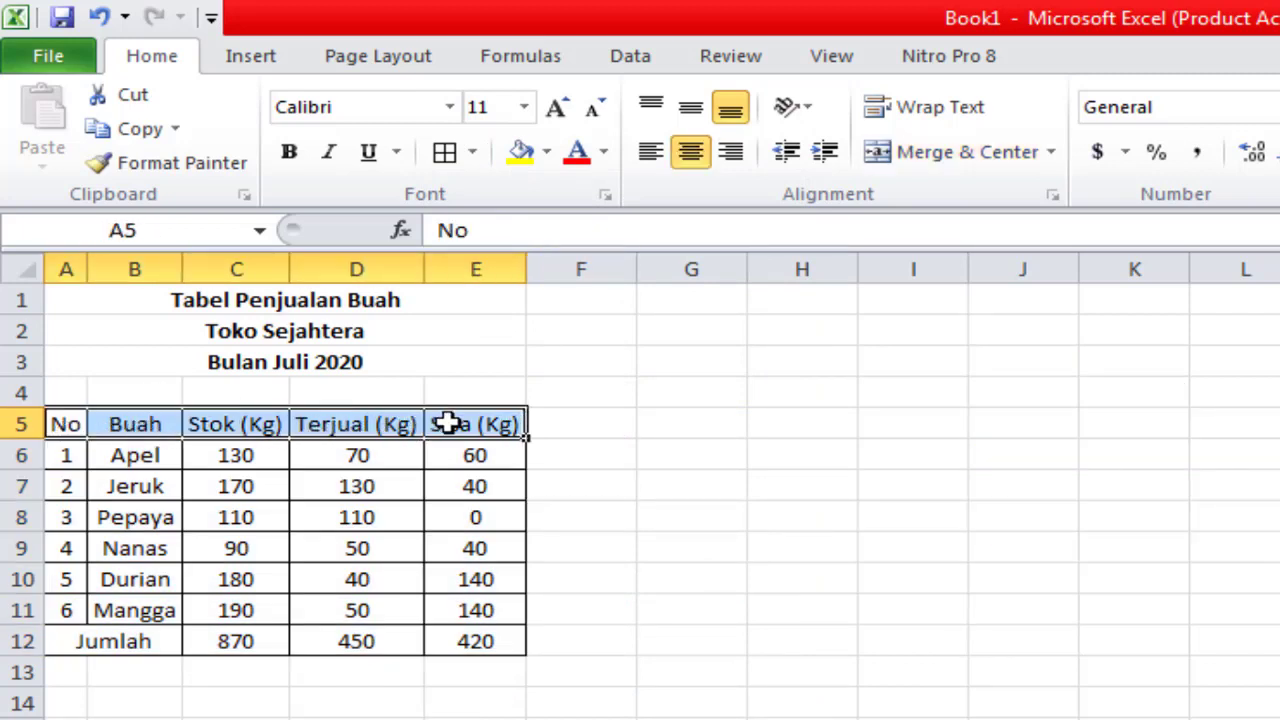
pyautogui.click(546, 152)
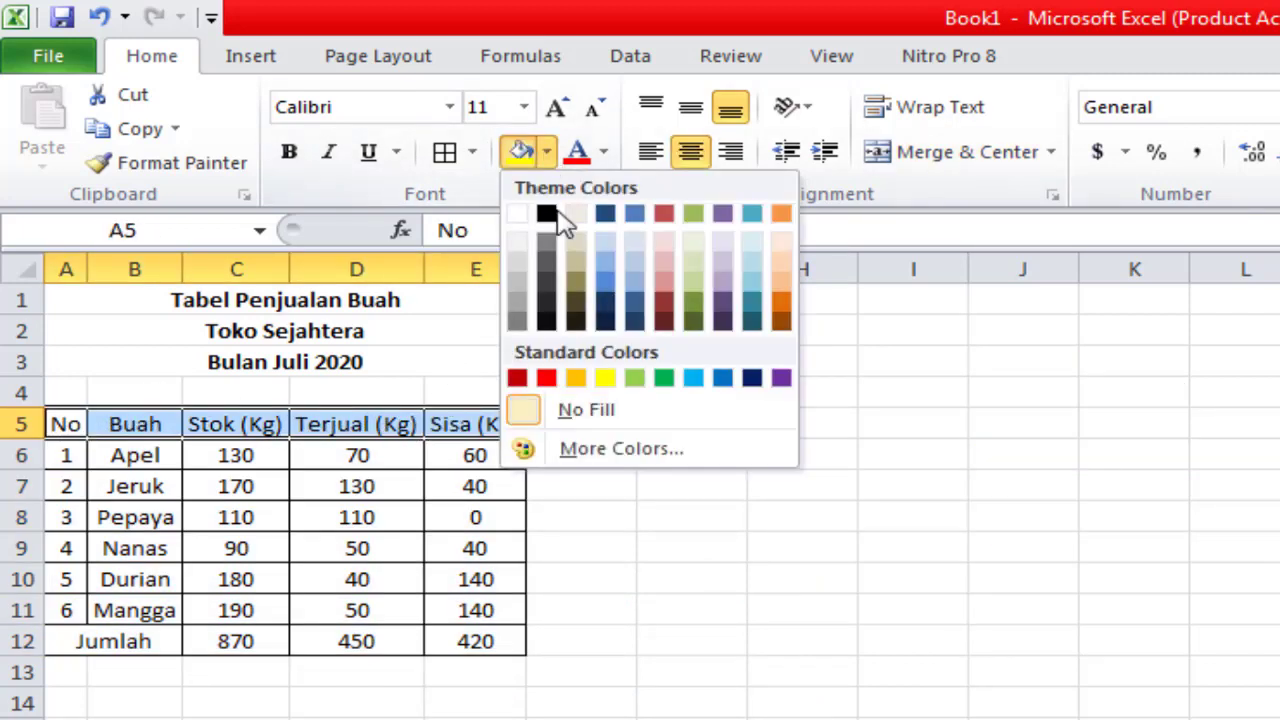
pyautogui.click(585, 378)
pyautogui.click(625, 485)
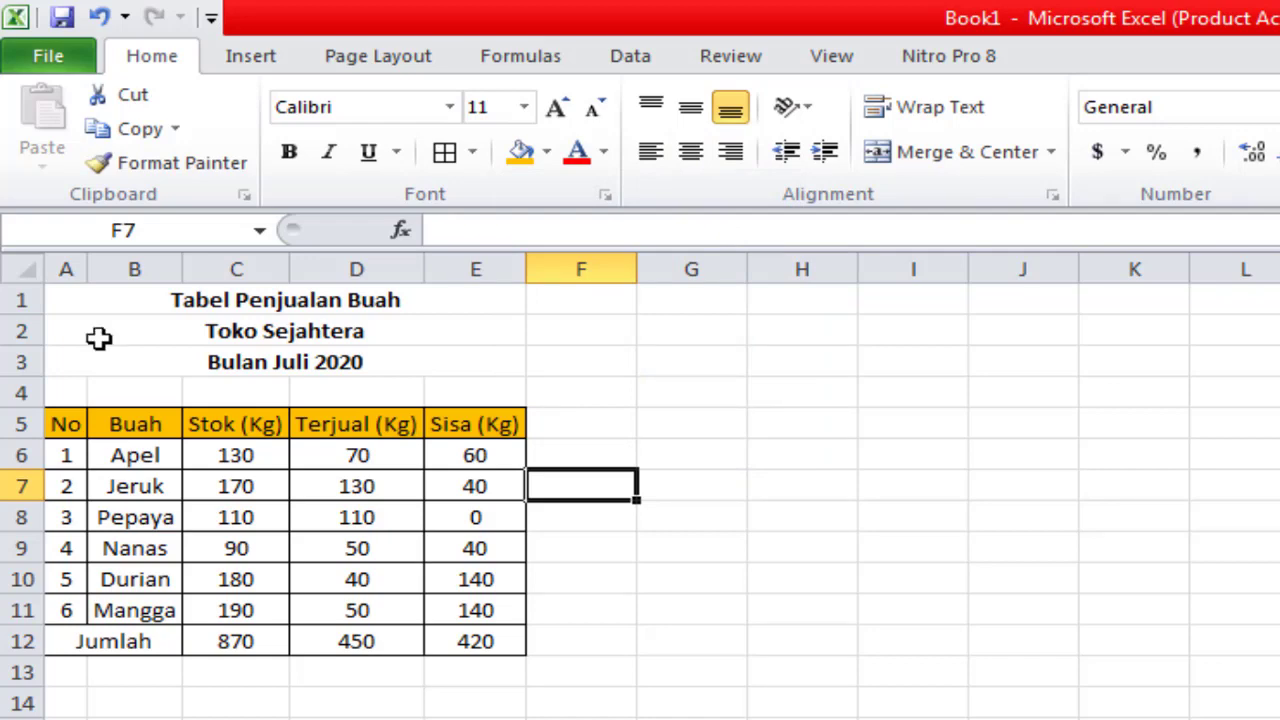
# Start saving the workbook and browse to the MODUL folder inside SKB KEBUMEN on Local Disk (I:)
pyautogui.click(50, 57)
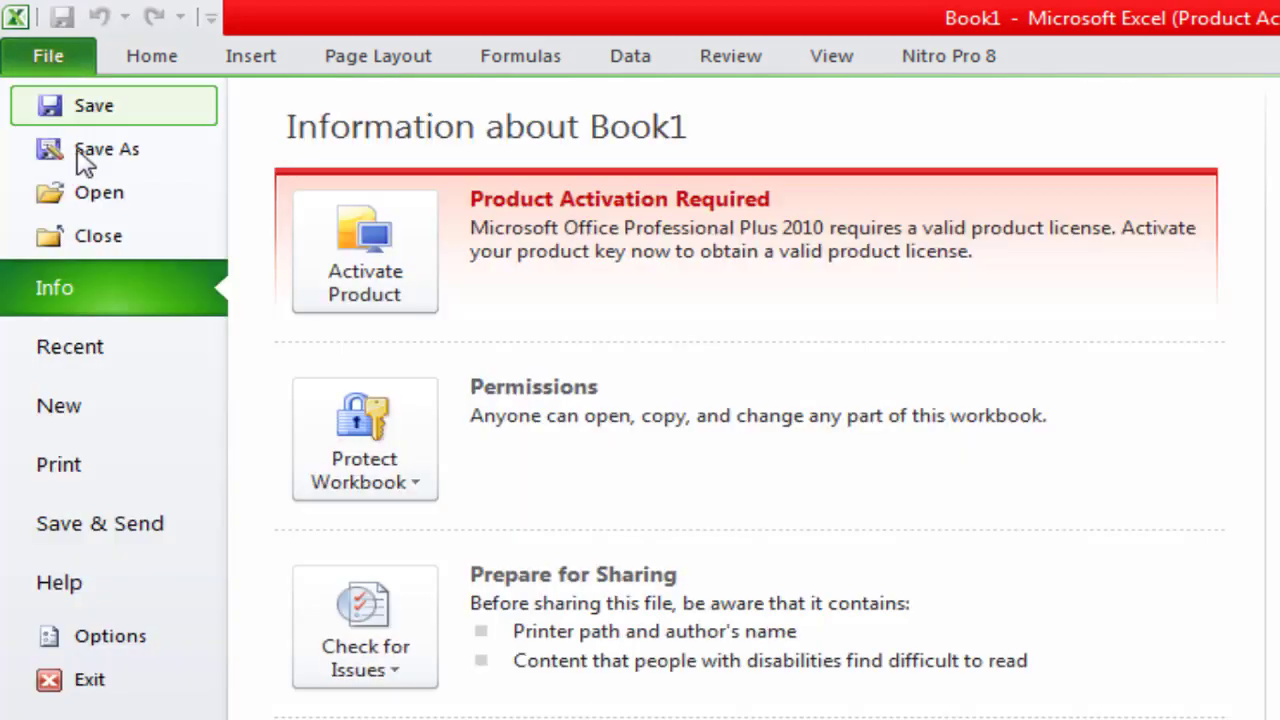
pyautogui.click(93, 107)
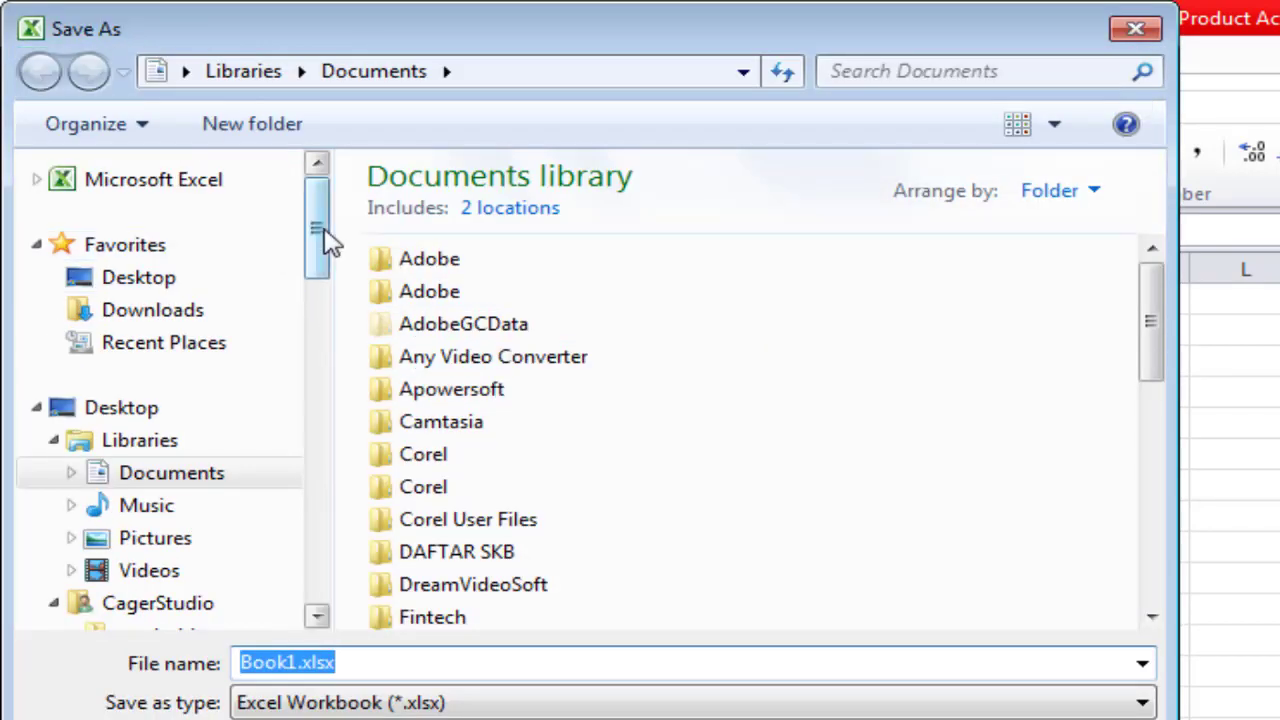
pyautogui.moveTo(320, 236); pyautogui.dragTo(331, 423)
pyautogui.click(212, 528)
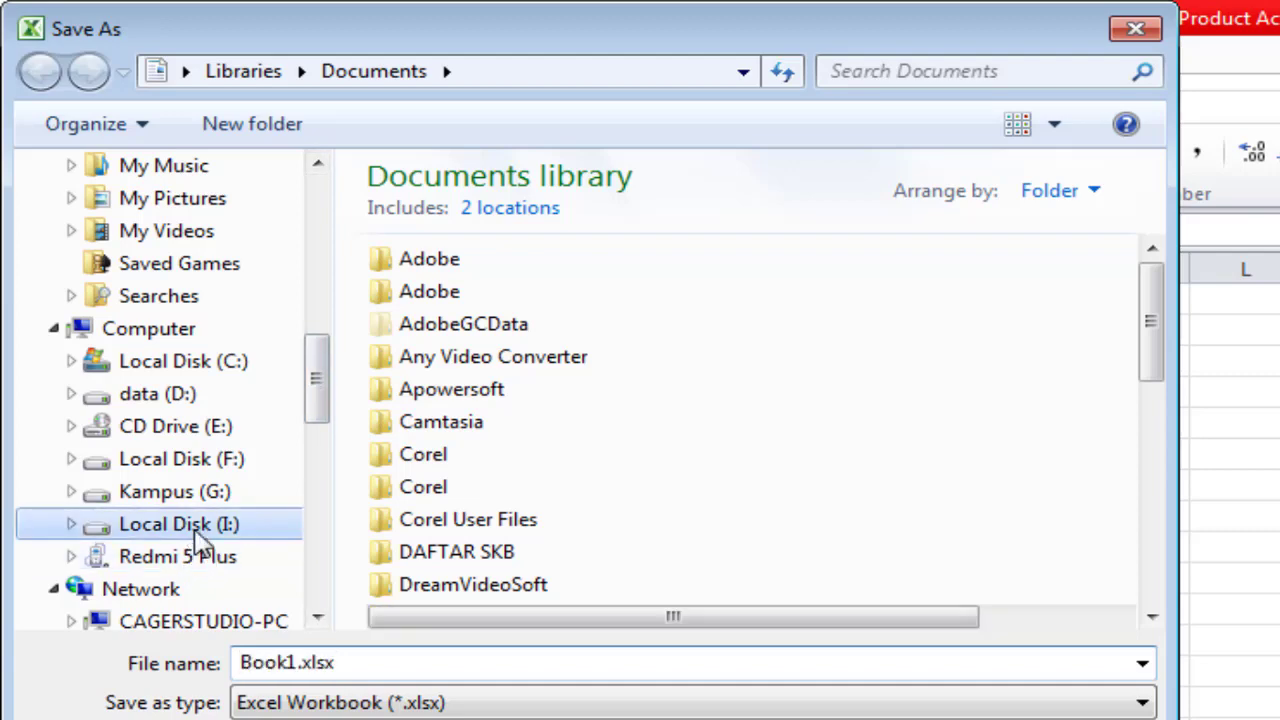
pyautogui.doubleClick(472, 384)
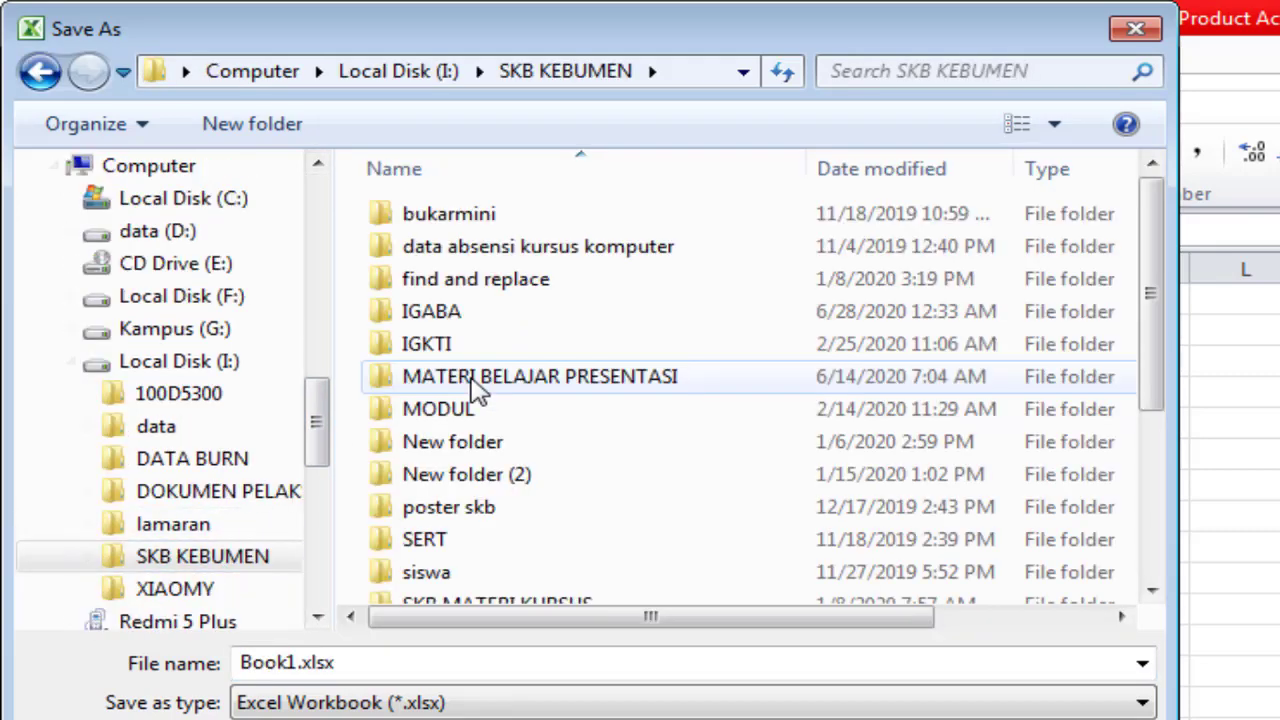
pyautogui.doubleClick(464, 320)
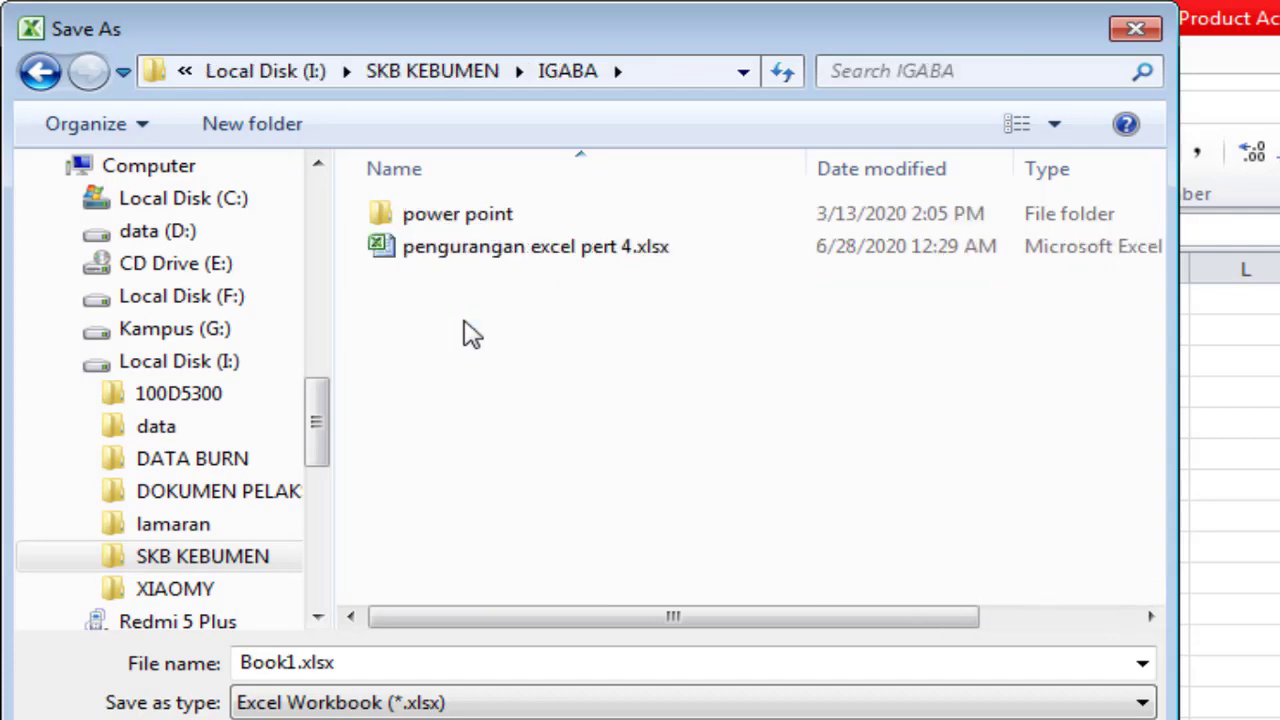
pyautogui.click(40, 74)
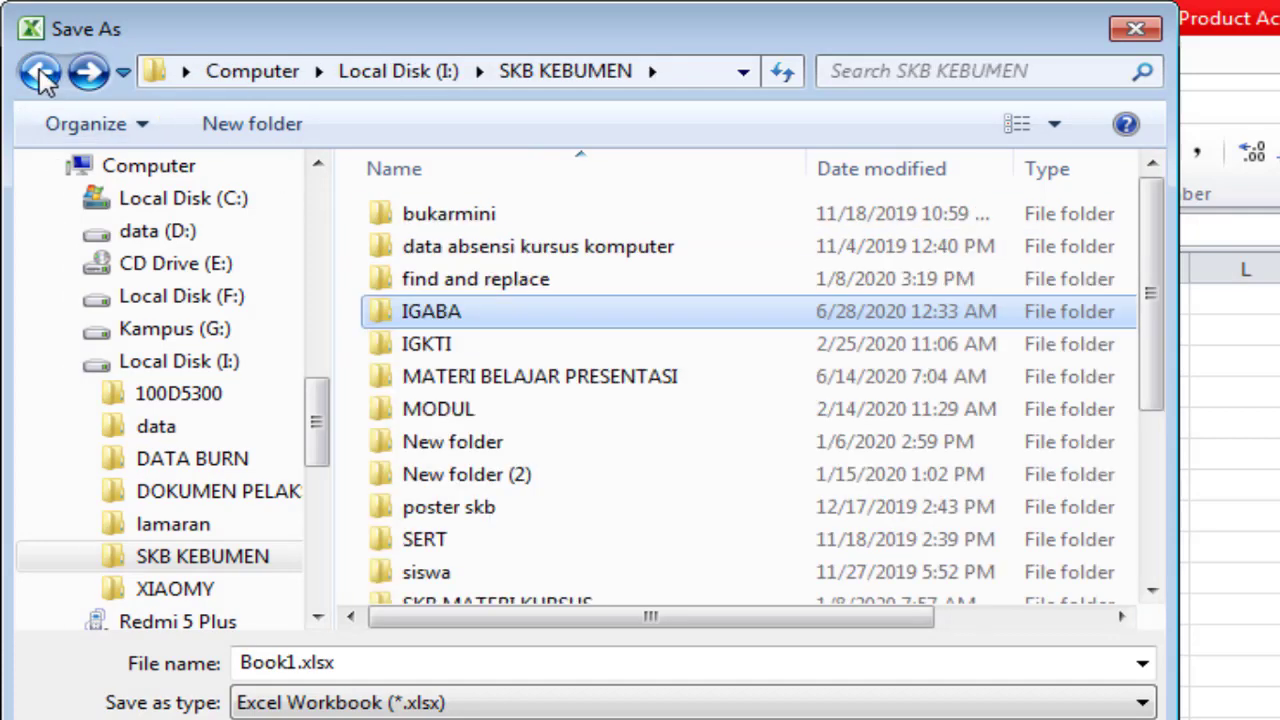
pyautogui.click(497, 416)
pyautogui.doubleClick(492, 415)
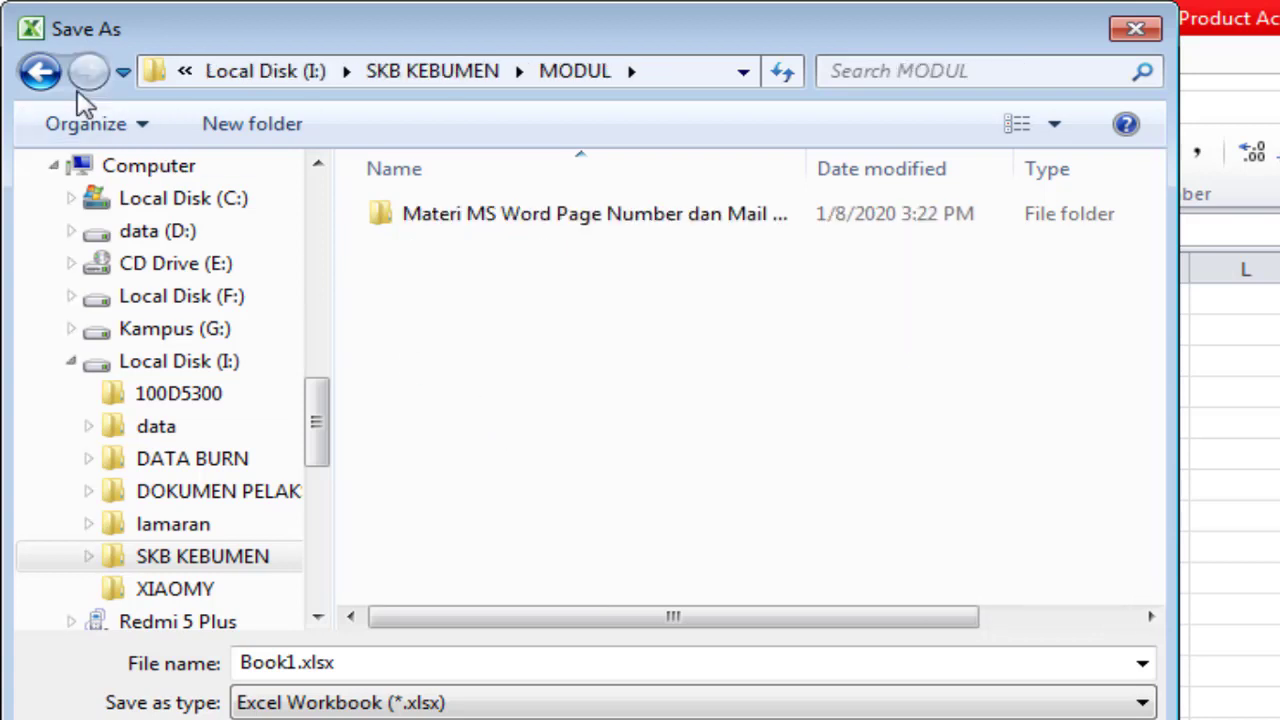
# Create a new folder named Excel inside the MODUL folder
pyautogui.click(312, 132)
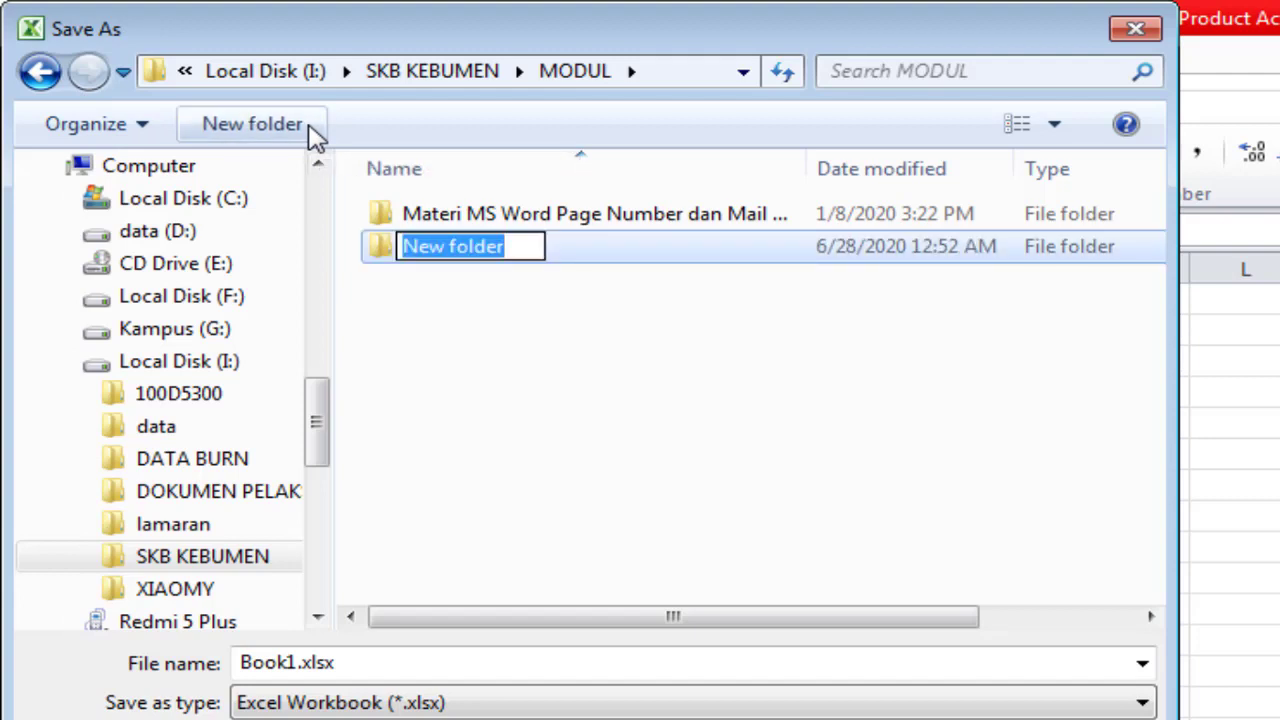
pyautogui.write('Excel')
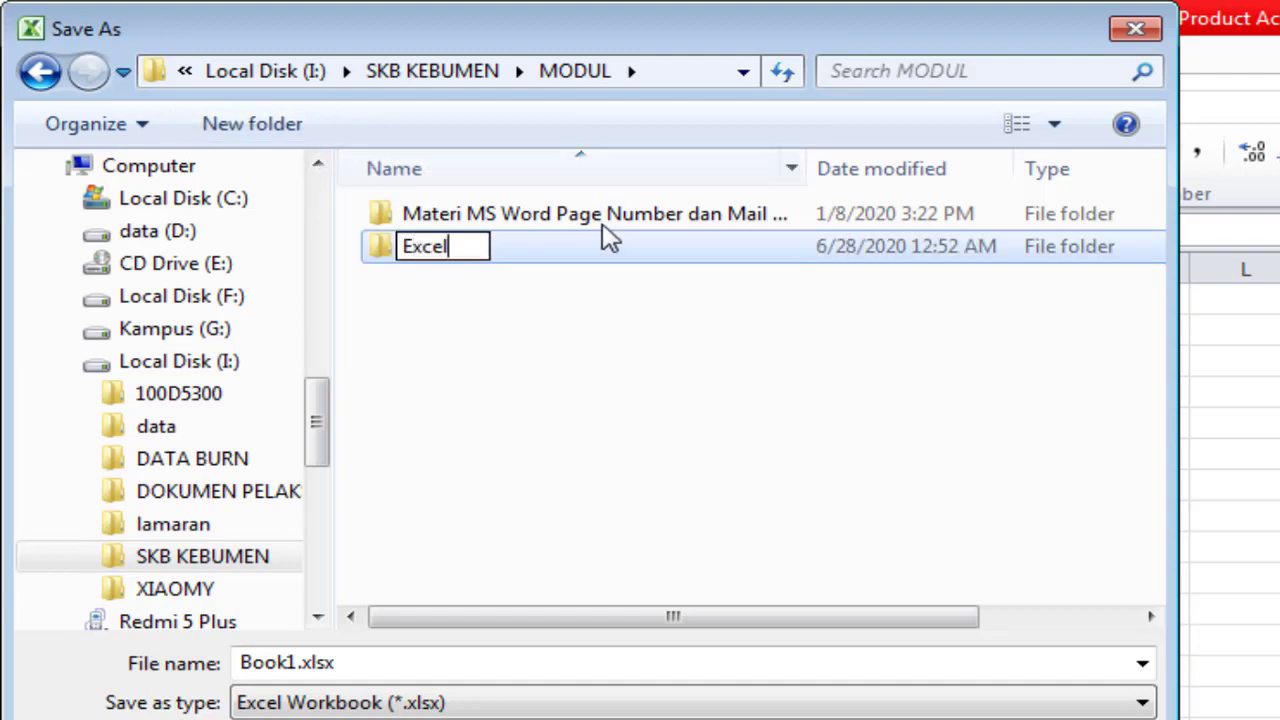
pyautogui.press('Return')
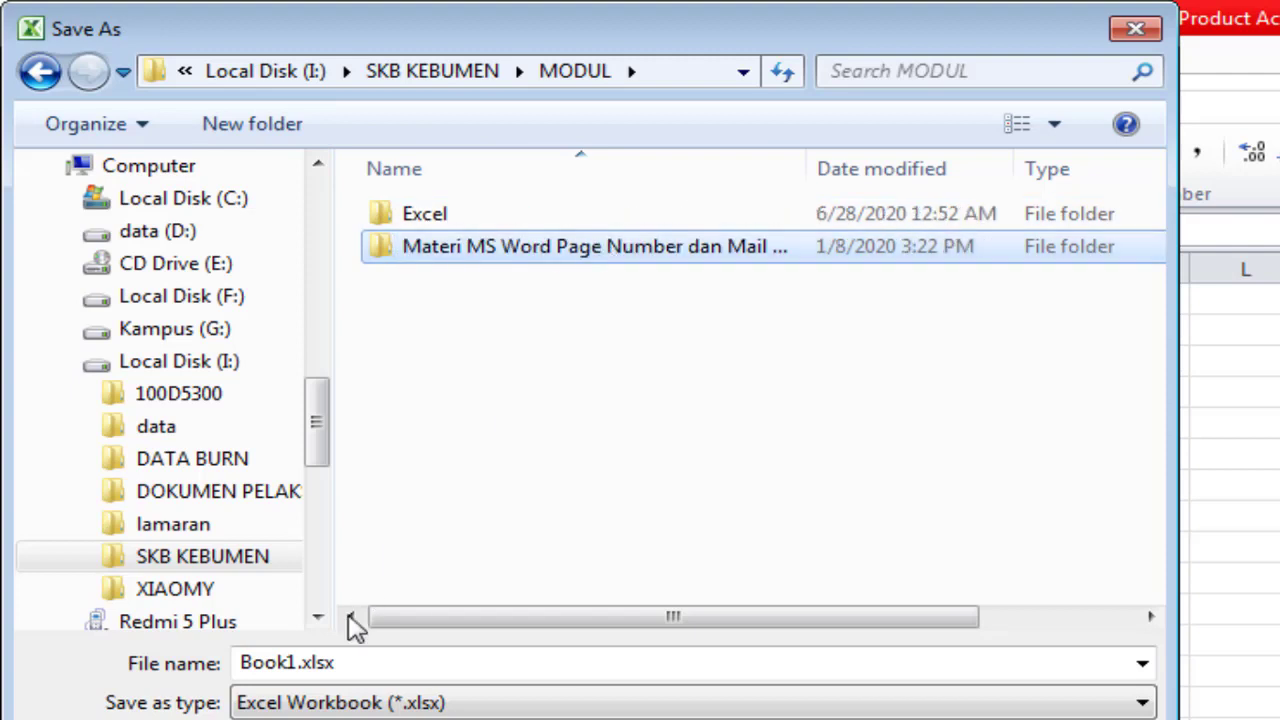
# Name the workbook penjumlahan.xlsx and save it as an Excel Workbook in the MODUL folder
pyautogui.doubleClick(291, 663)
pyautogui.click(299, 665)
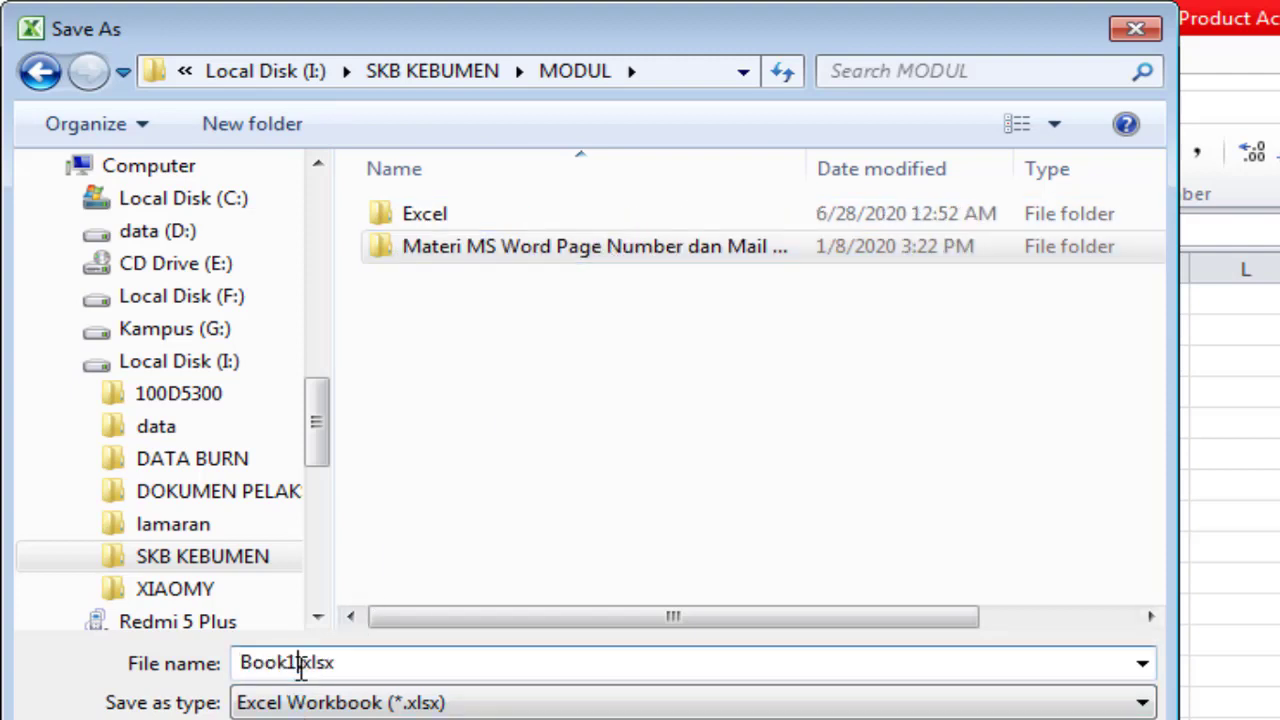
pyautogui.press('BackSpace')
pyautogui.press('BackSpace')
pyautogui.press('BackSpace')
pyautogui.press('BackSpace')
pyautogui.press('BackSpace')
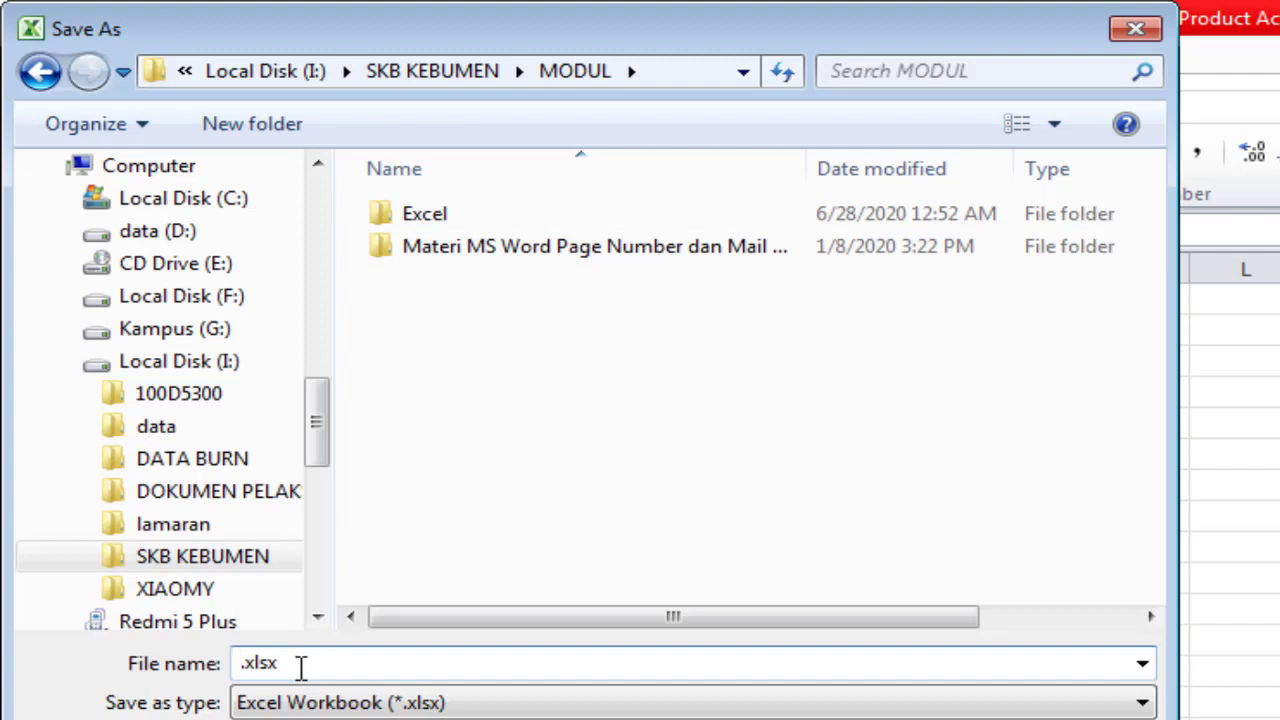
pyautogui.write('penju')
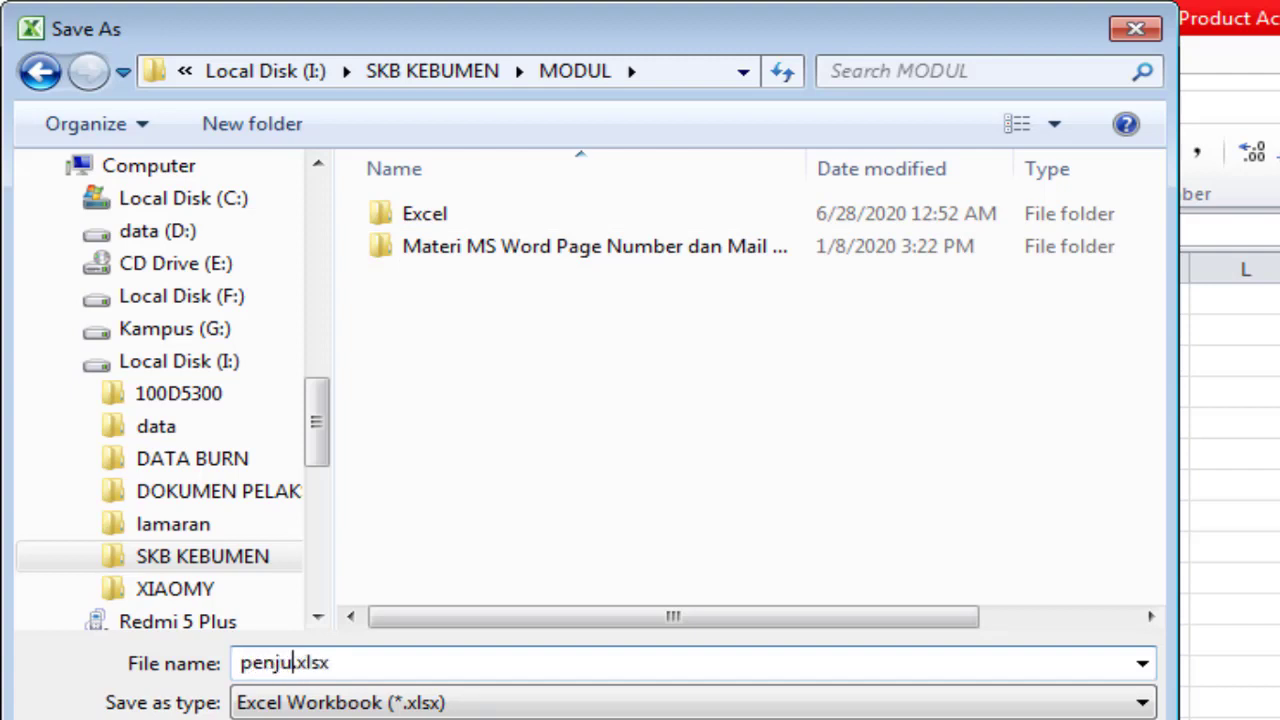
pyautogui.press('Return')
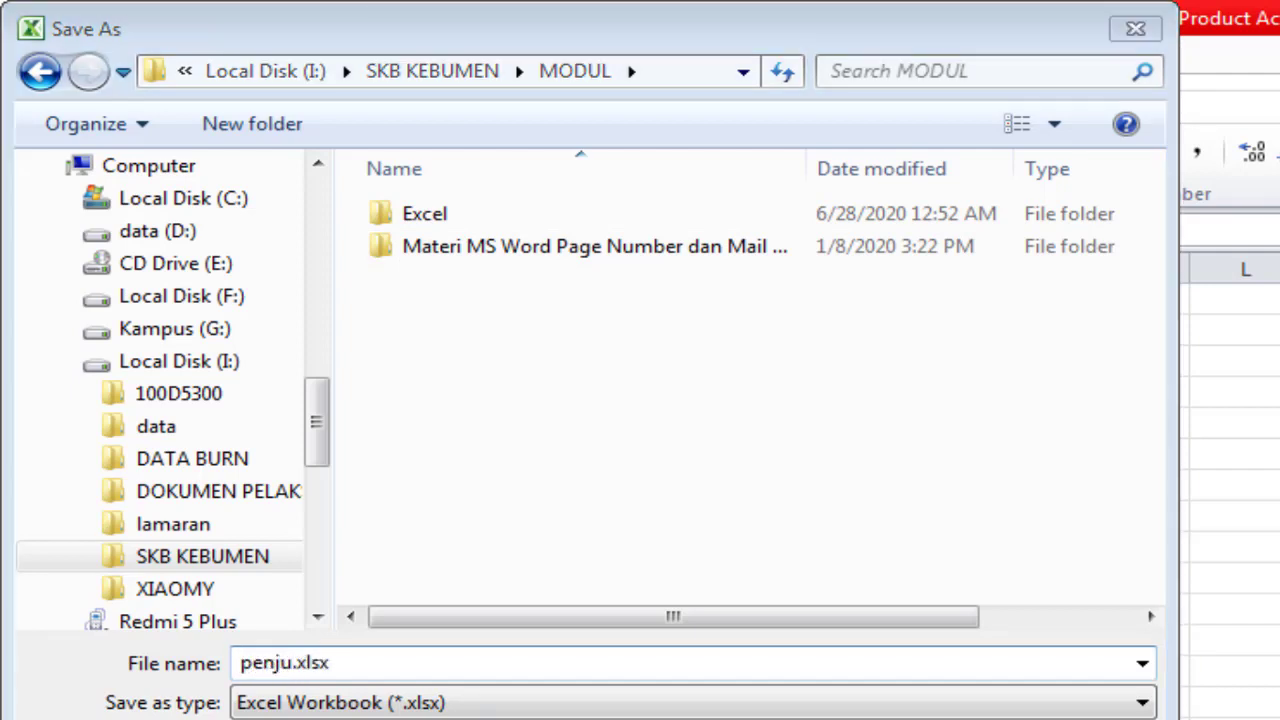
pyautogui.click(292, 657)
pyautogui.write('m')
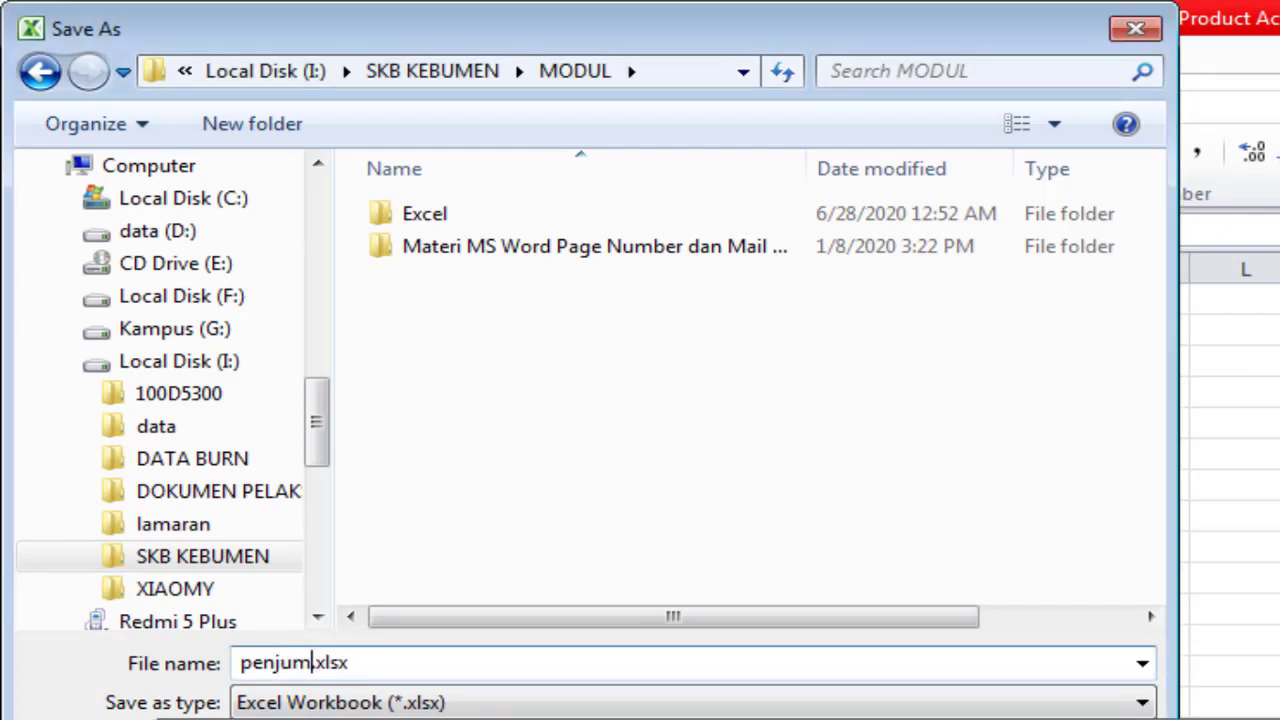
pyautogui.write('lahan')
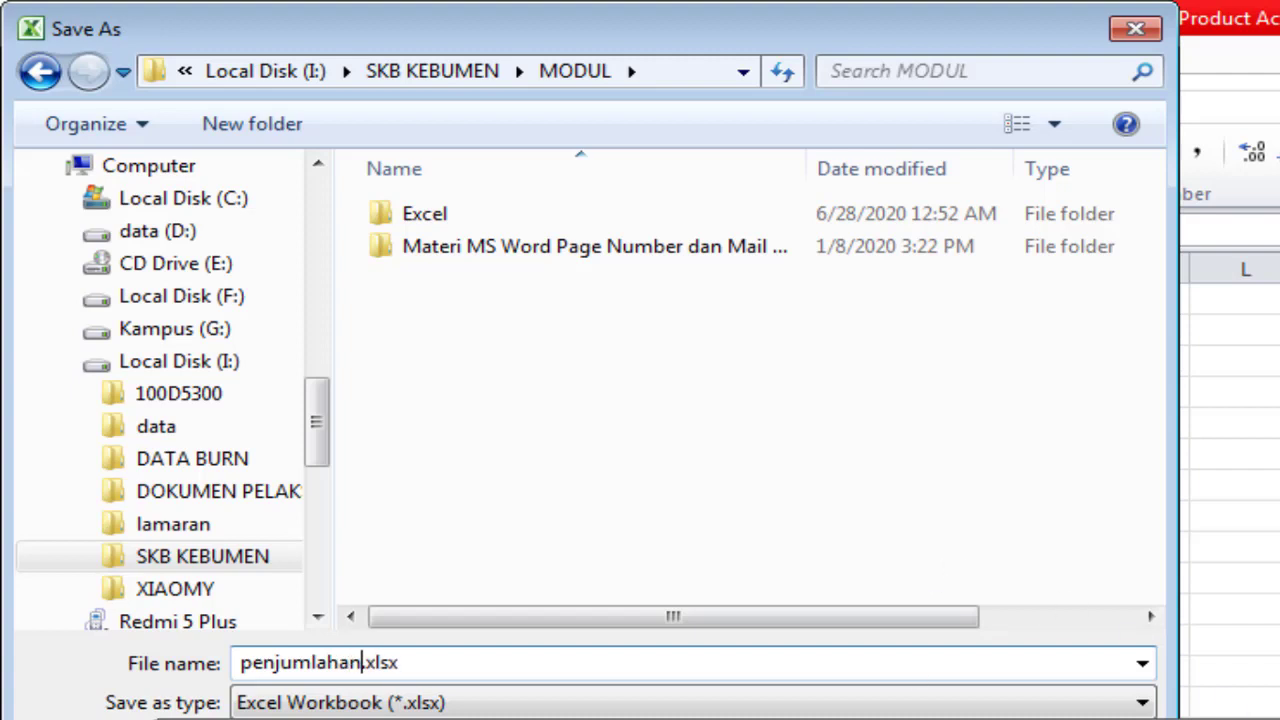
pyautogui.press('Return')
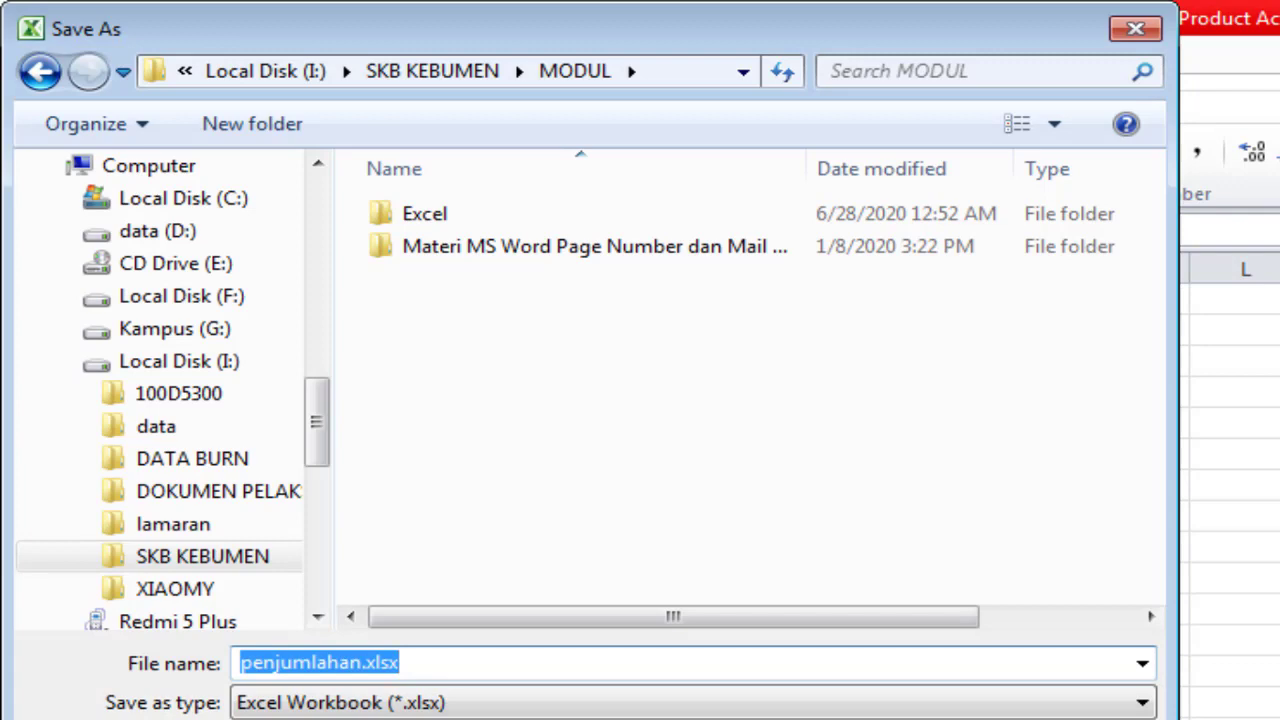